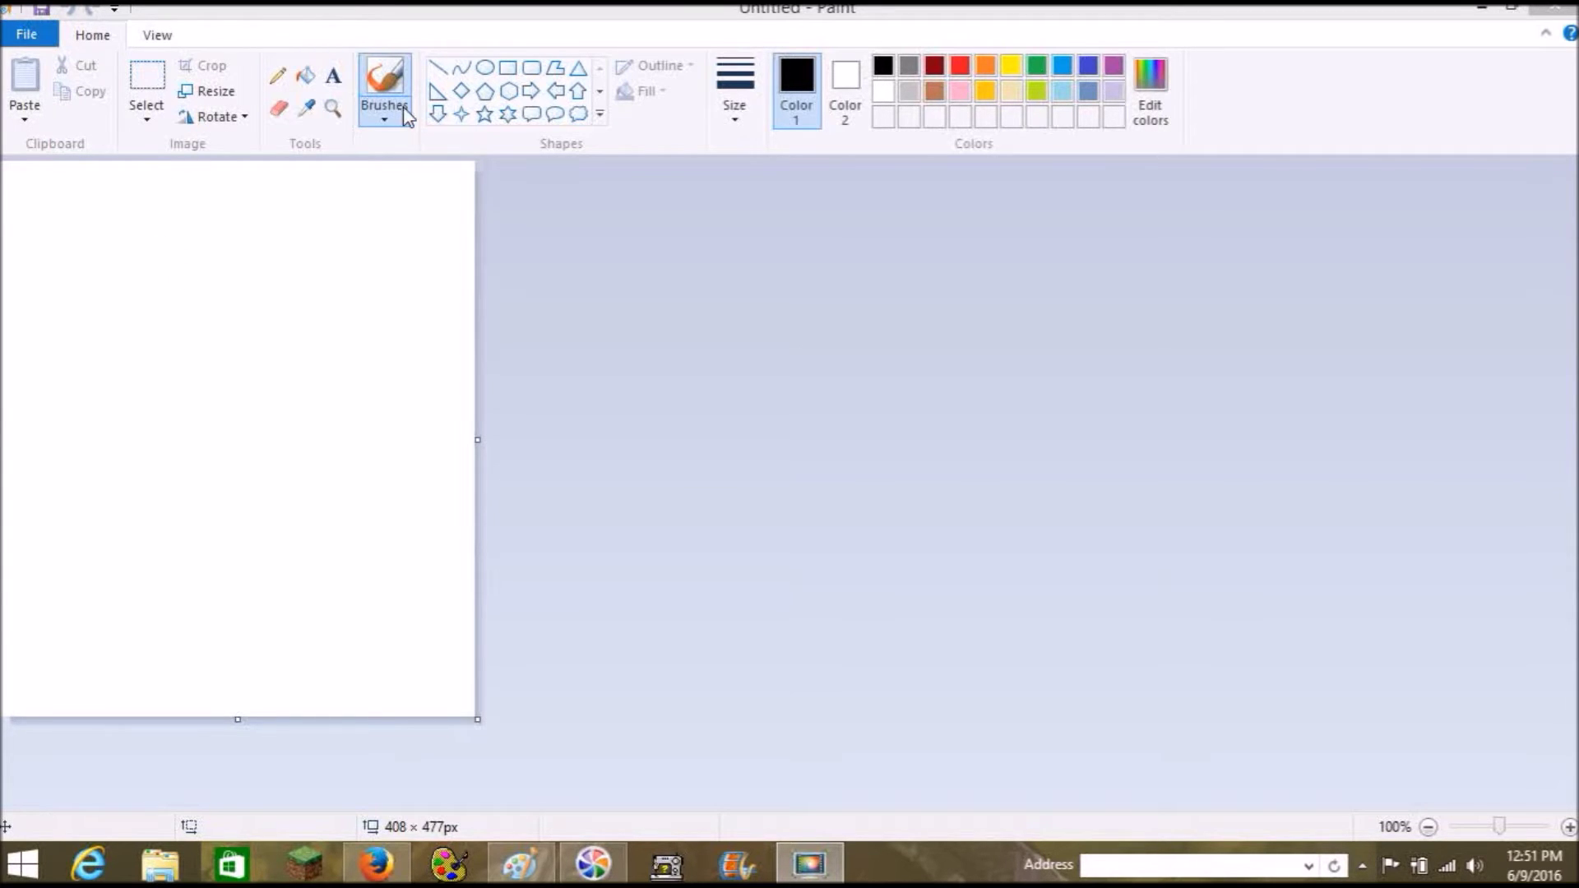
Enlarge the canvas to about 650 × 567 px and draw a tall rounded rectangle, about 122 × 332 px, near its middle.
{"action": "left_click", "coordinate": [533, 69]}
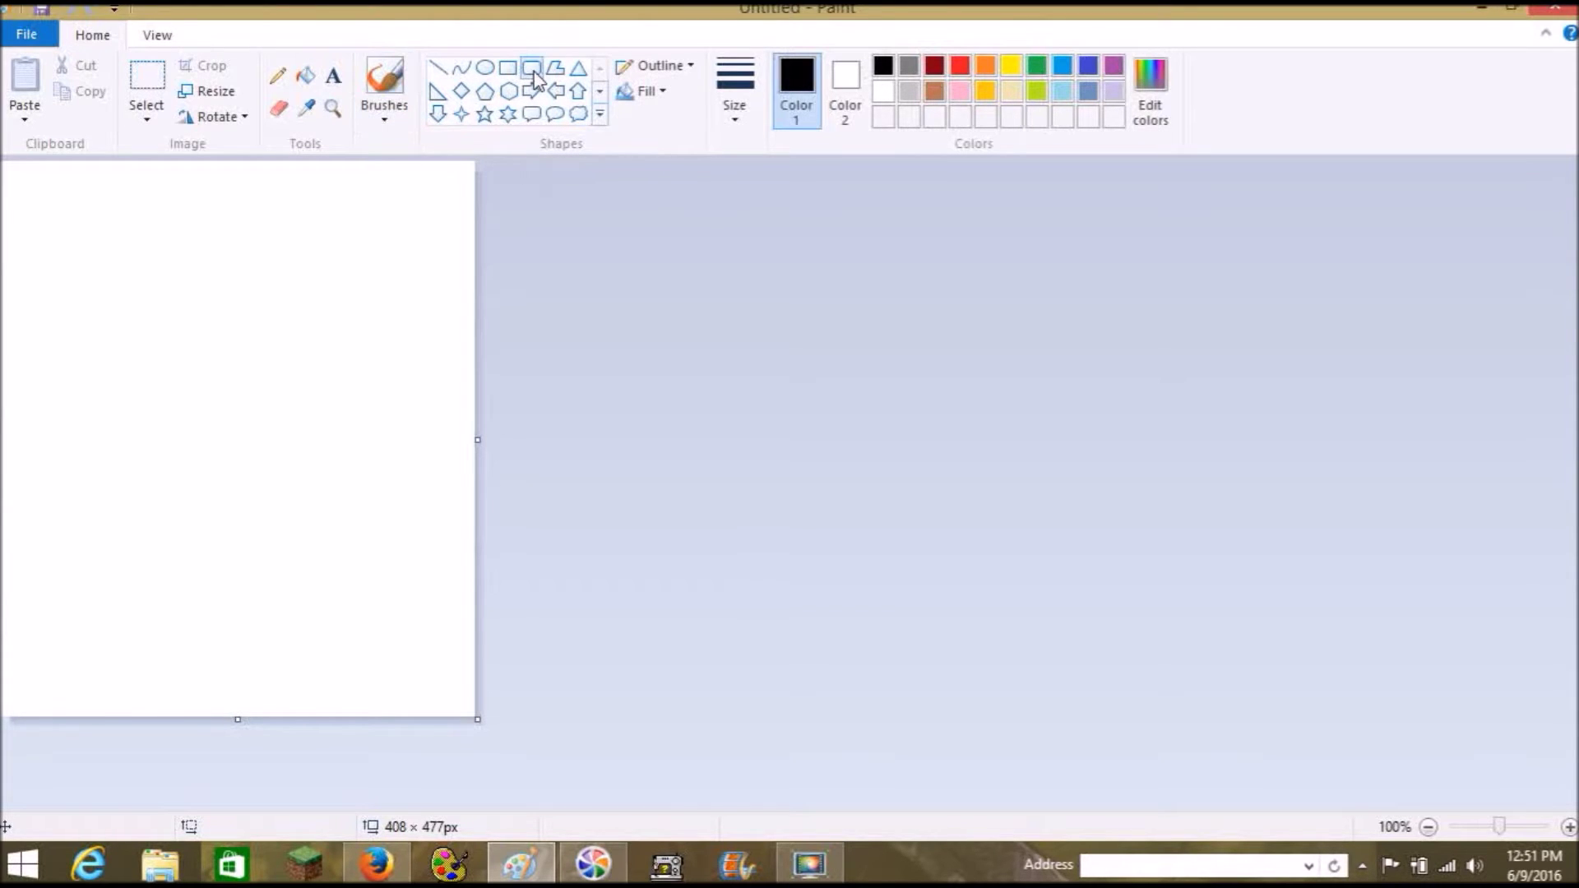
{"action": "left_click_drag", "start_coordinate": [478, 439], "coordinate": [756, 450]}
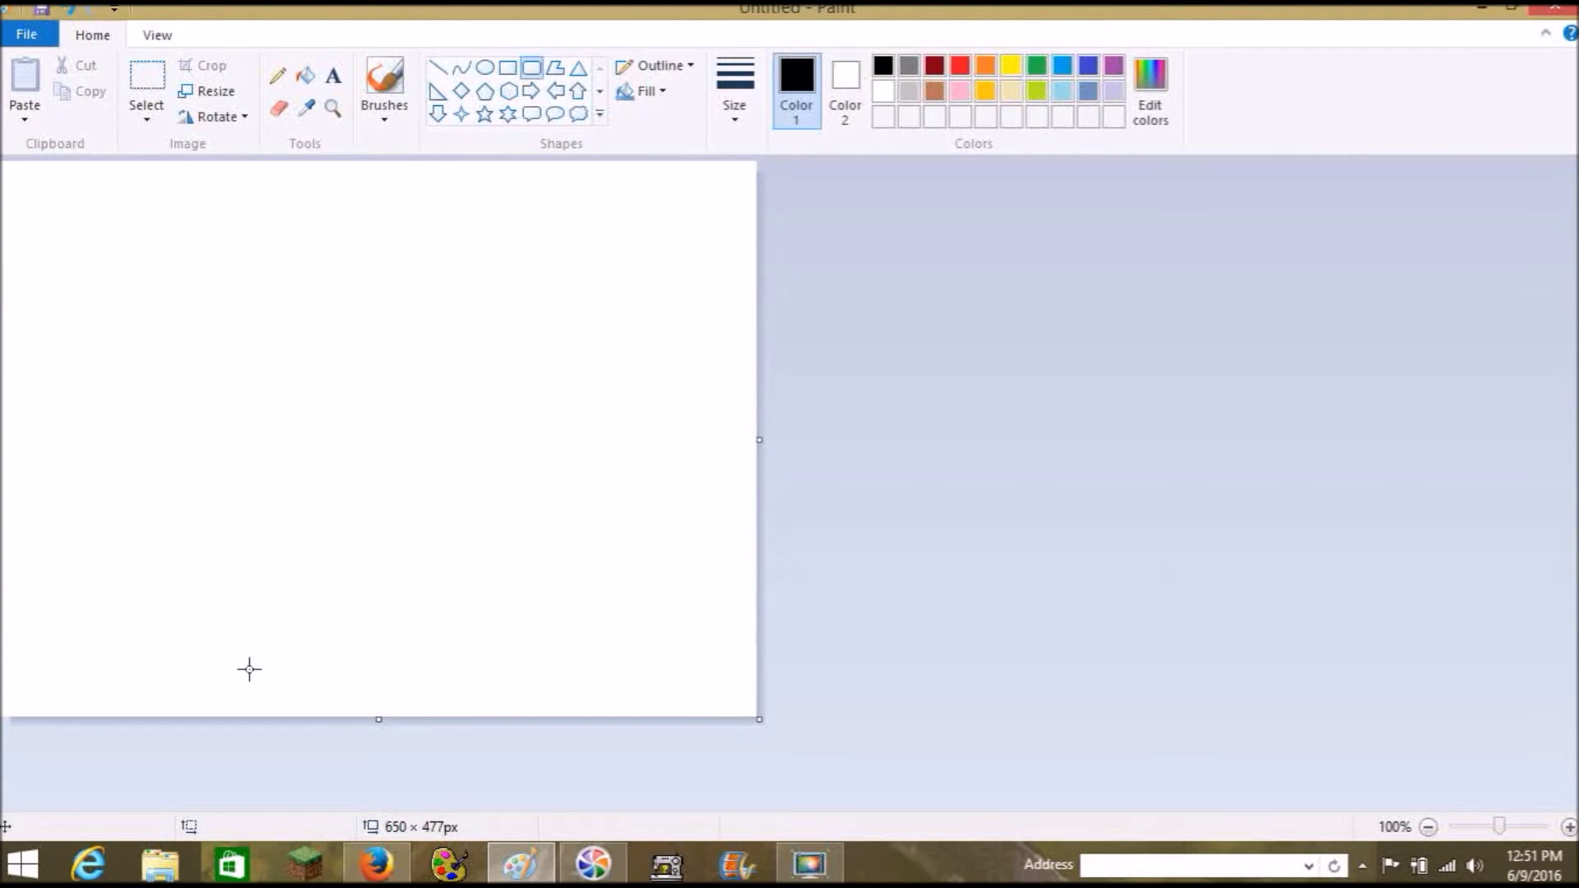
{"action": "left_click_drag", "start_coordinate": [249, 669], "coordinate": [104, 286]}
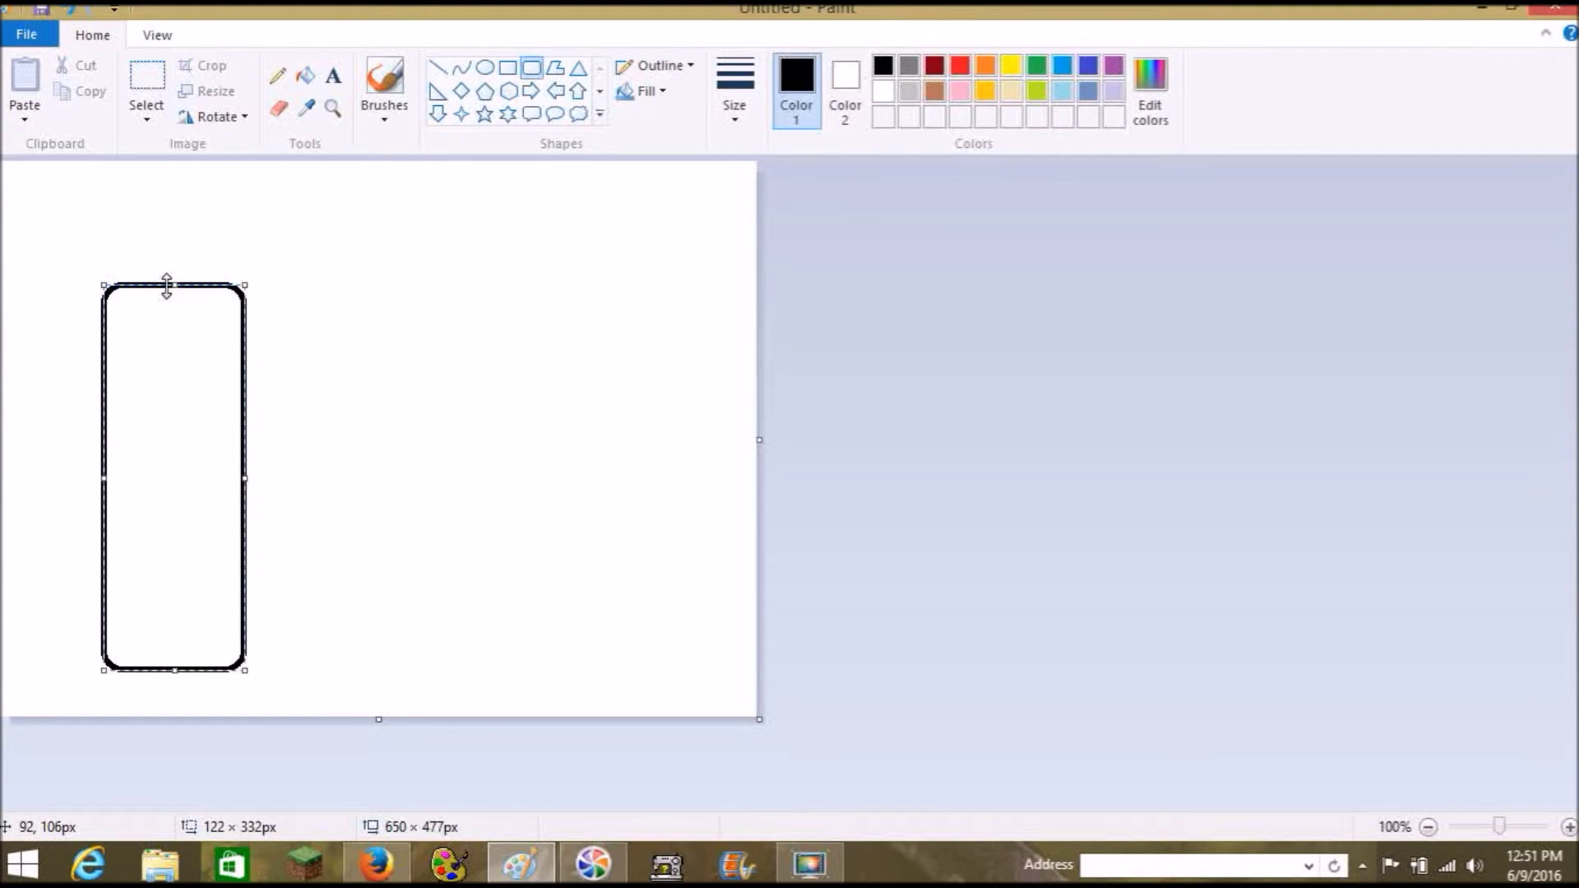
{"action": "left_click_drag", "start_coordinate": [153, 396], "coordinate": [341, 429]}
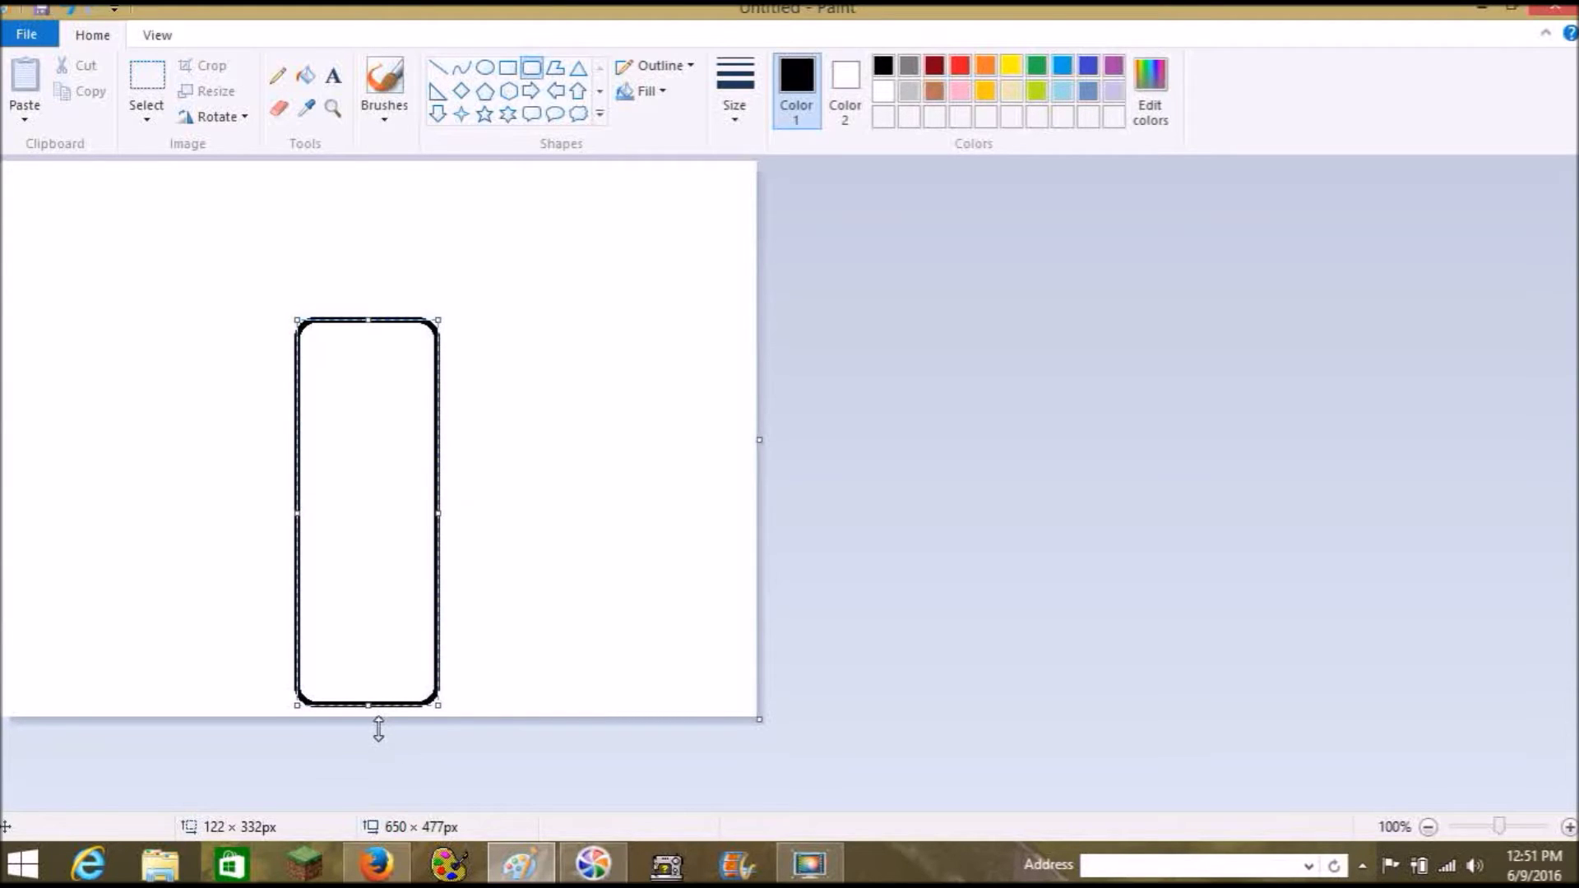
{"action": "left_click_drag", "start_coordinate": [378, 729], "coordinate": [383, 831]}
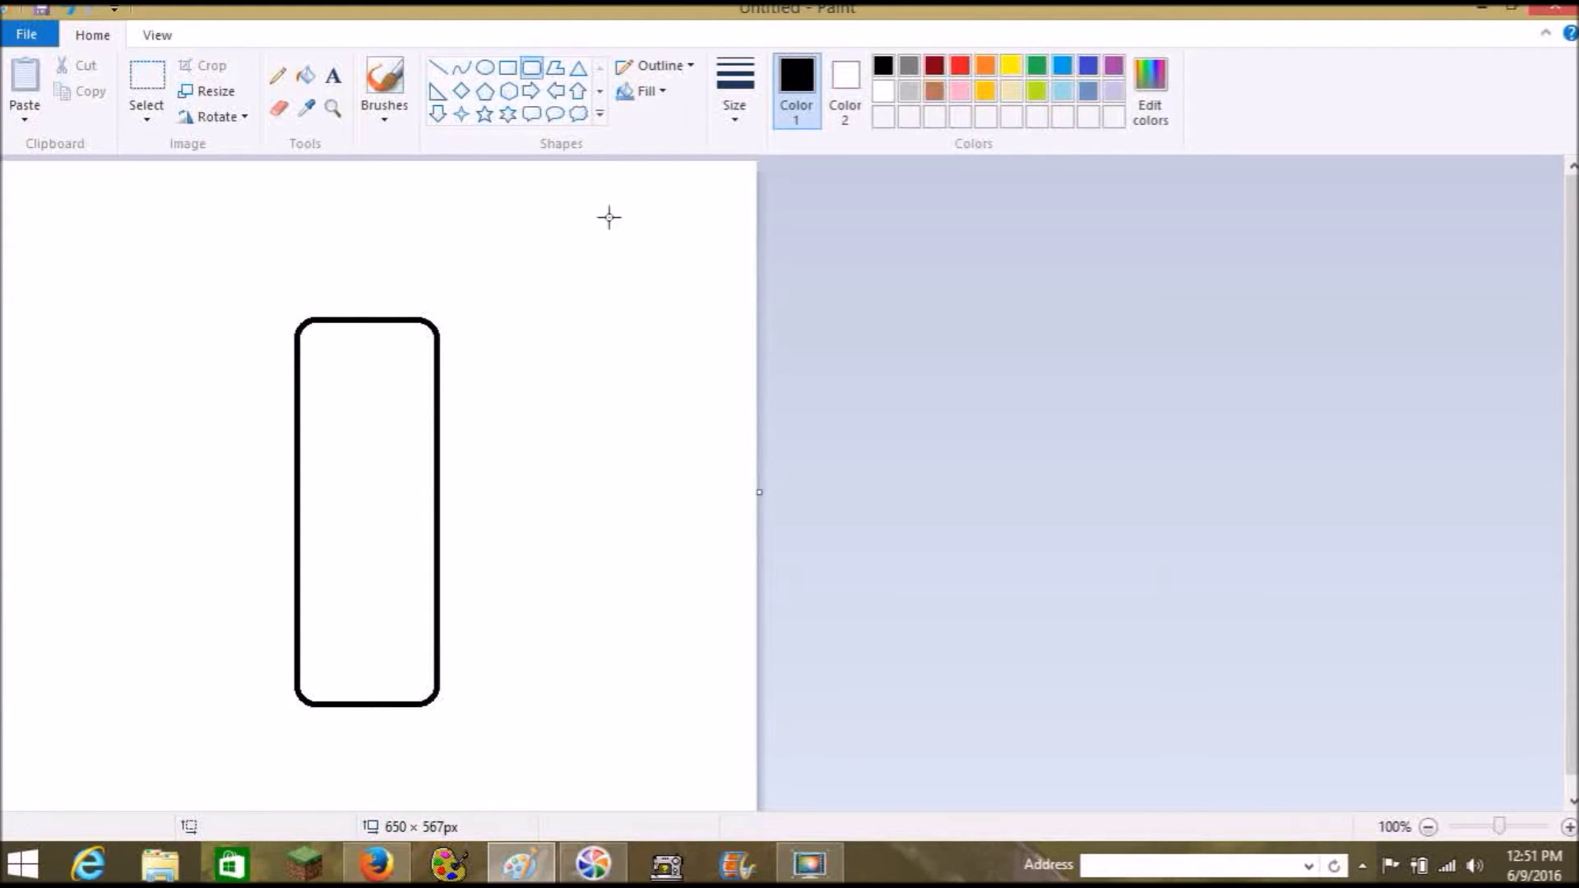
Choose the heart as the shape to draw.
{"action": "left_click", "coordinate": [599, 92]}
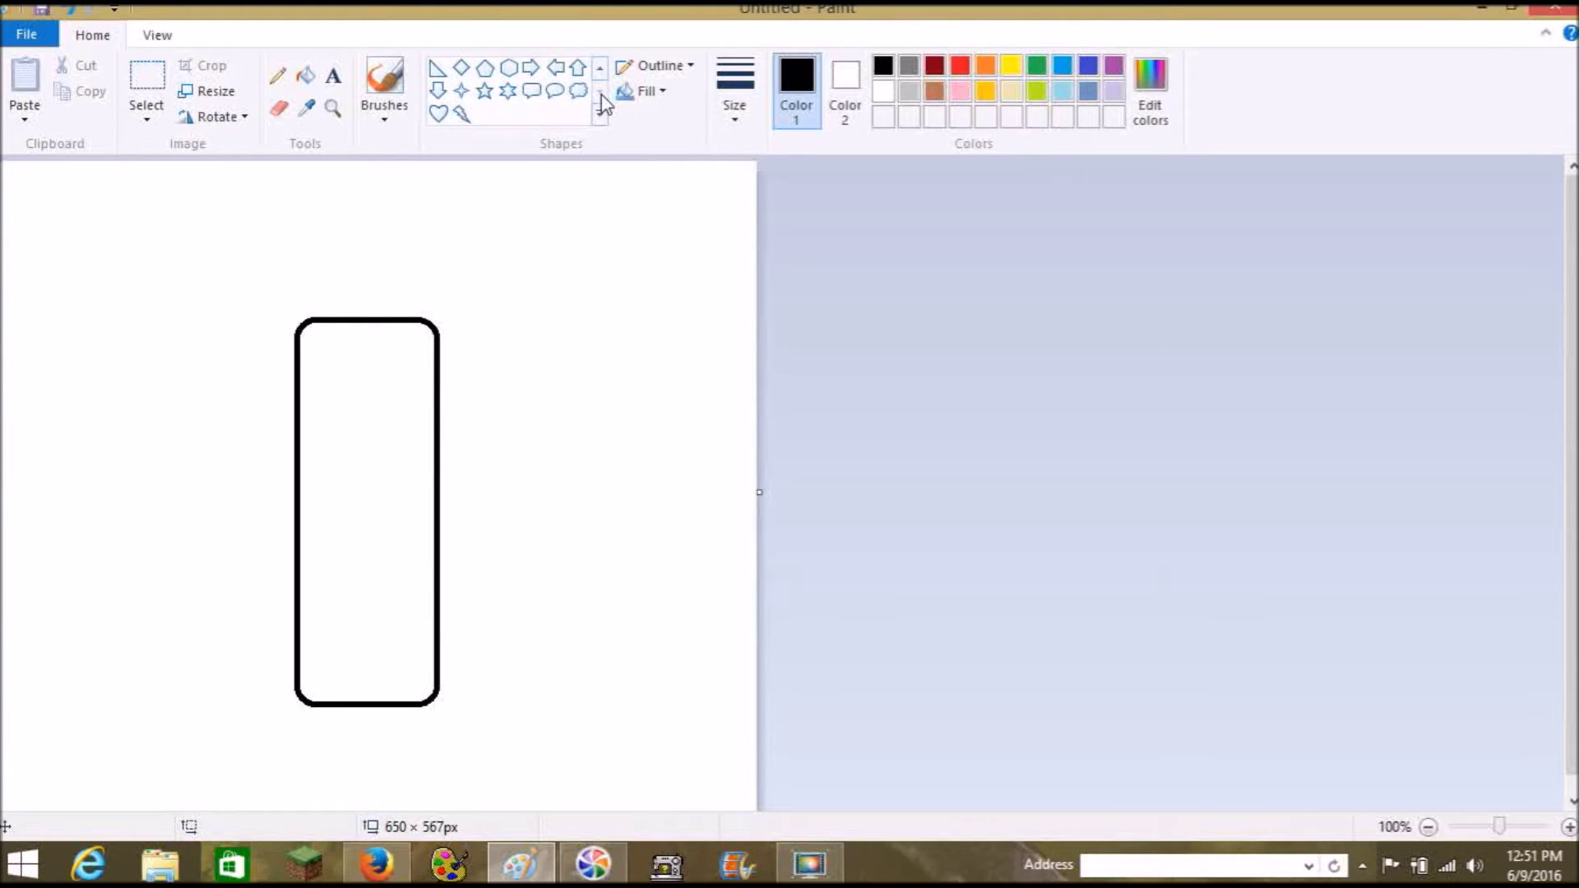
{"action": "left_click", "coordinate": [439, 114]}
{"action": "left_click", "coordinate": [654, 92]}
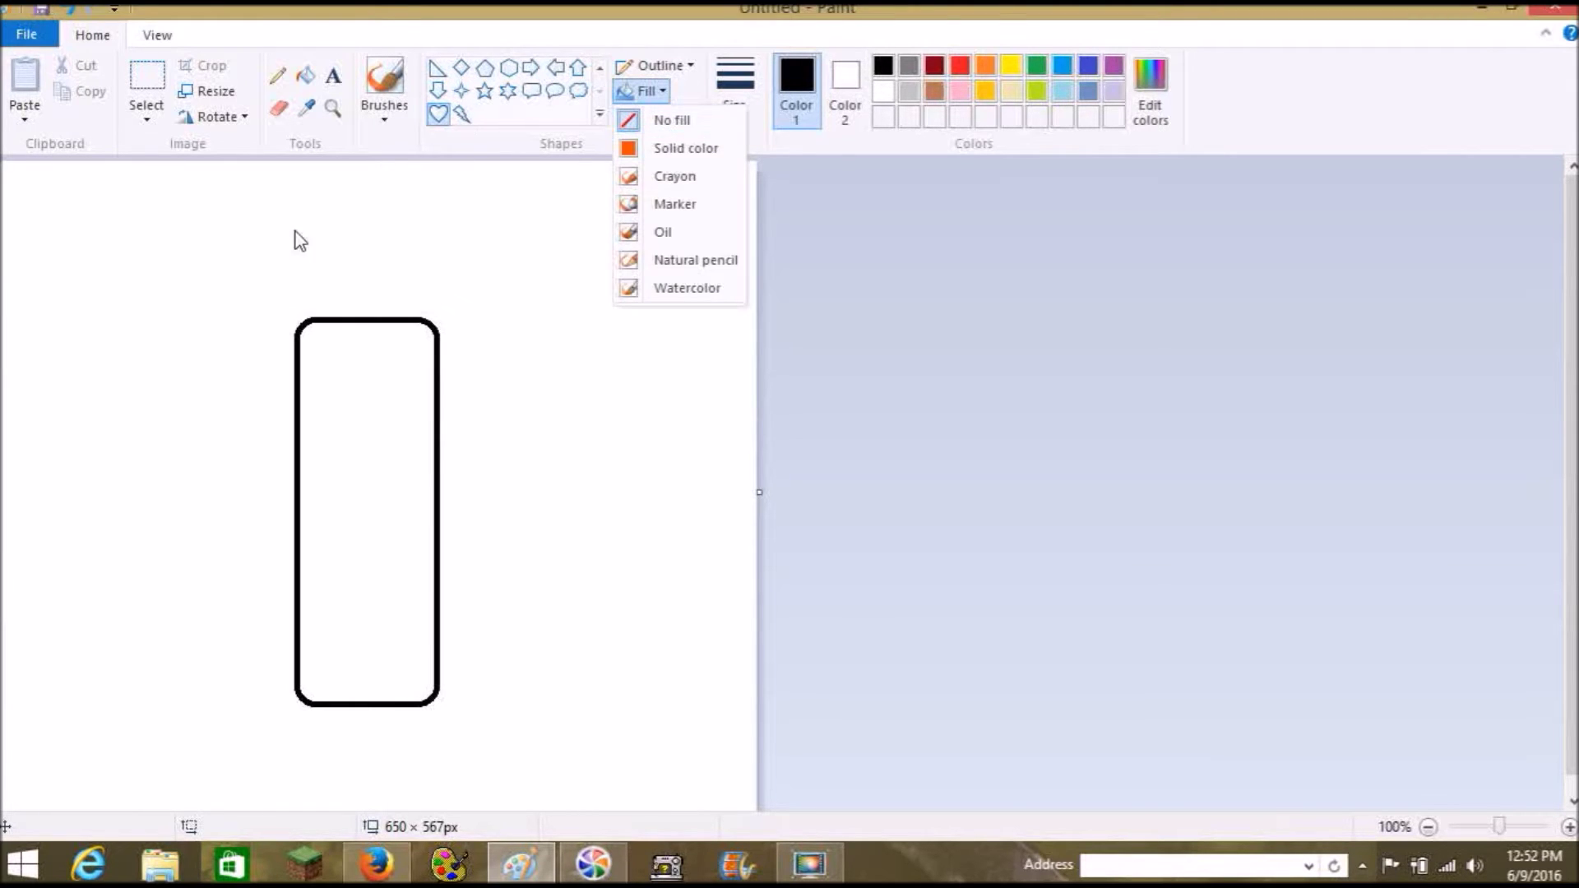
{"action": "left_click", "coordinate": [344, 255]}
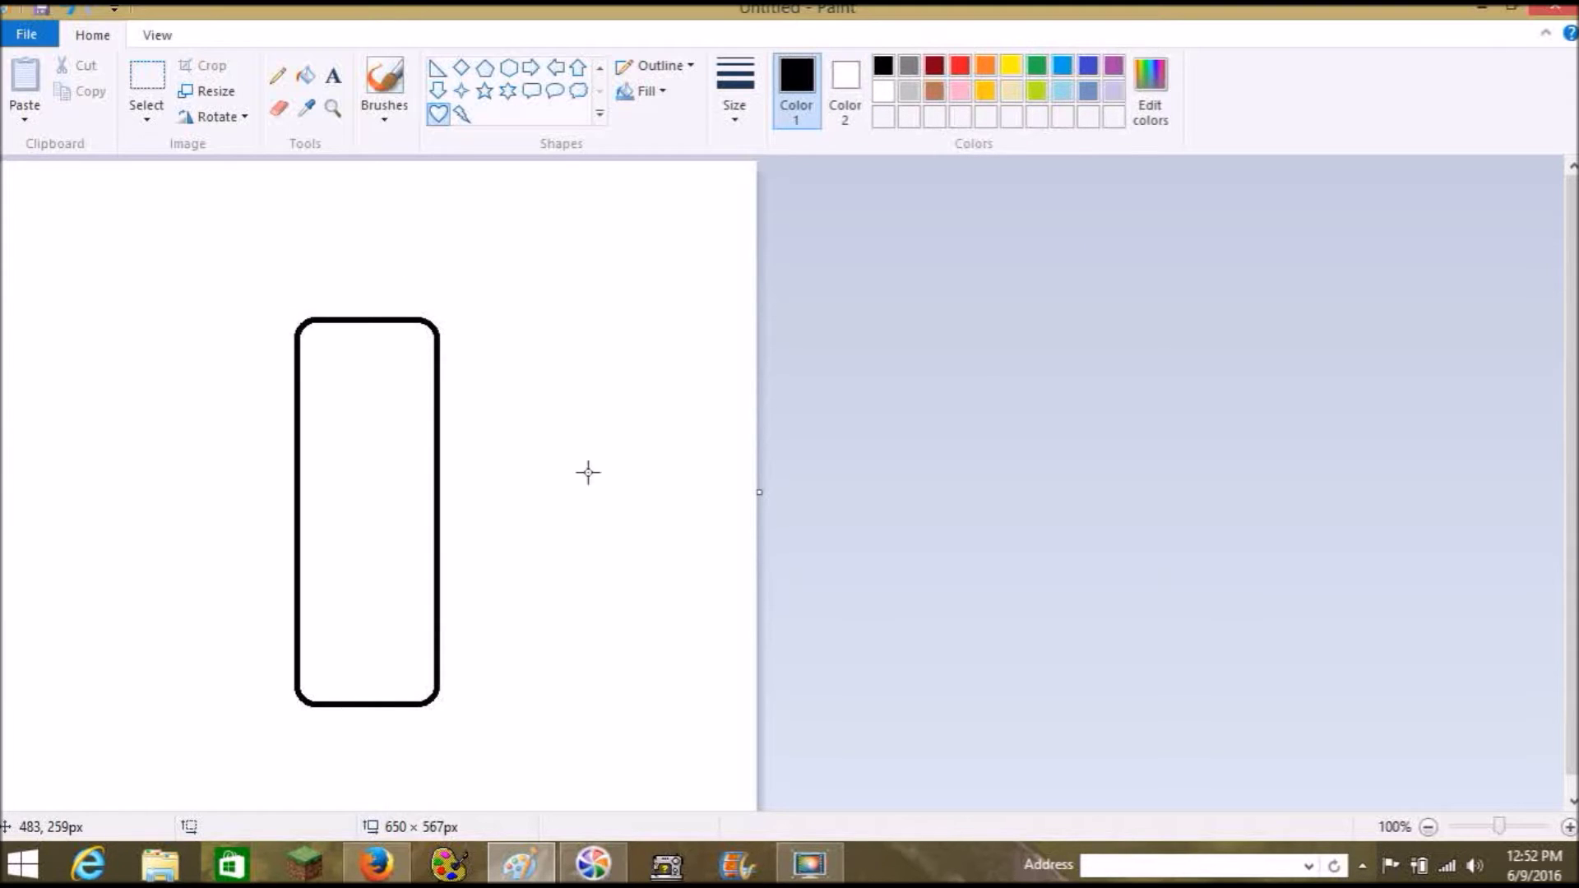
{"action": "left_click_drag", "start_coordinate": [643, 485], "coordinate": [201, 187]}
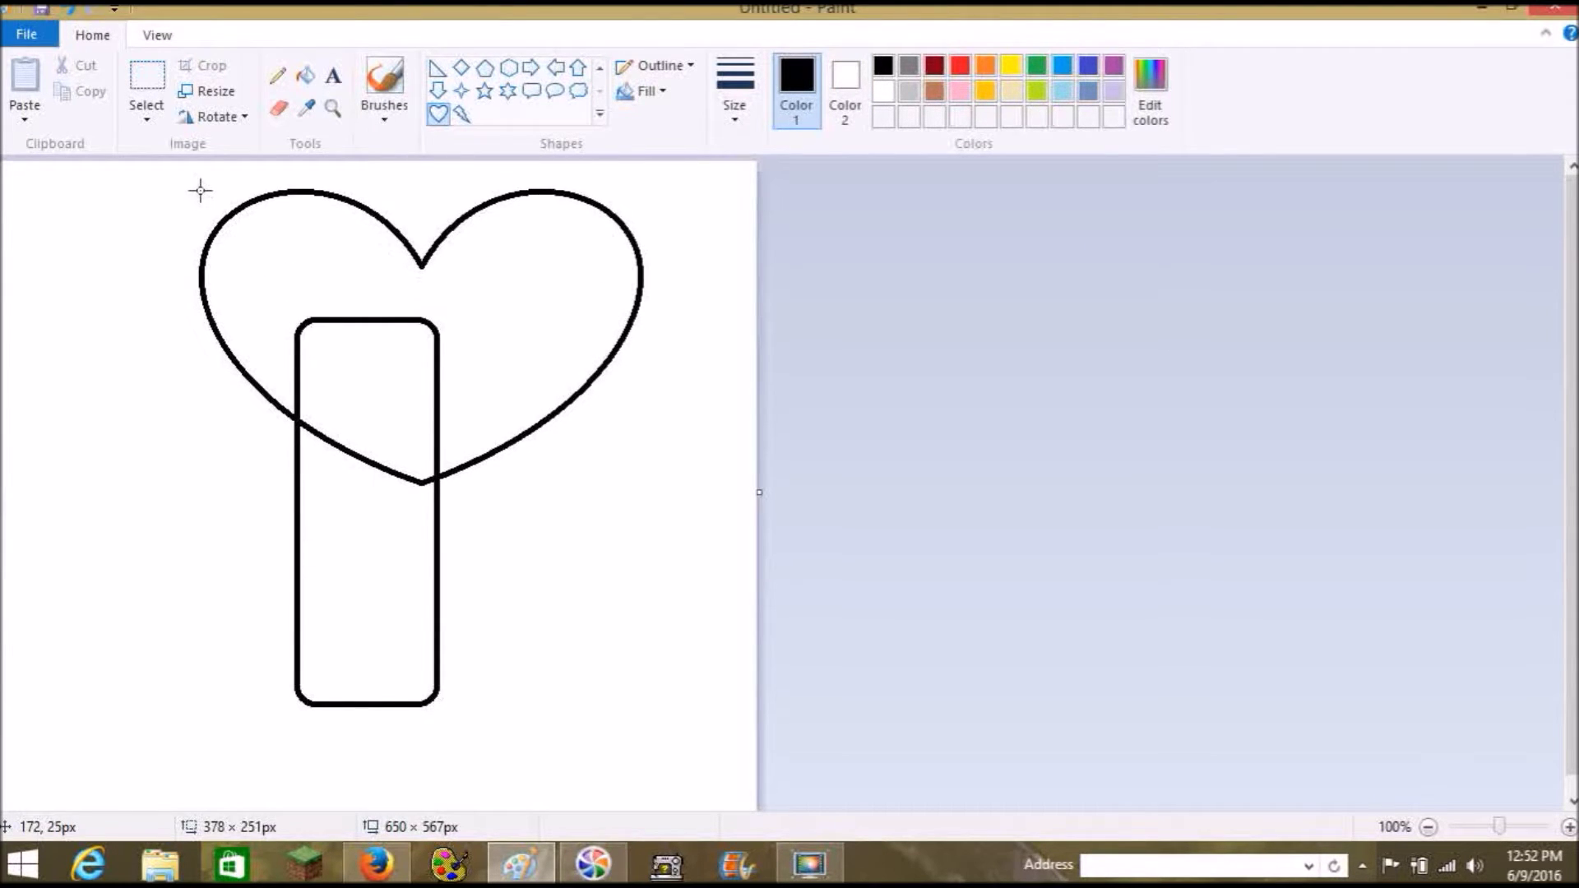
{"action": "left_click_drag", "start_coordinate": [476, 307], "coordinate": [436, 279]}
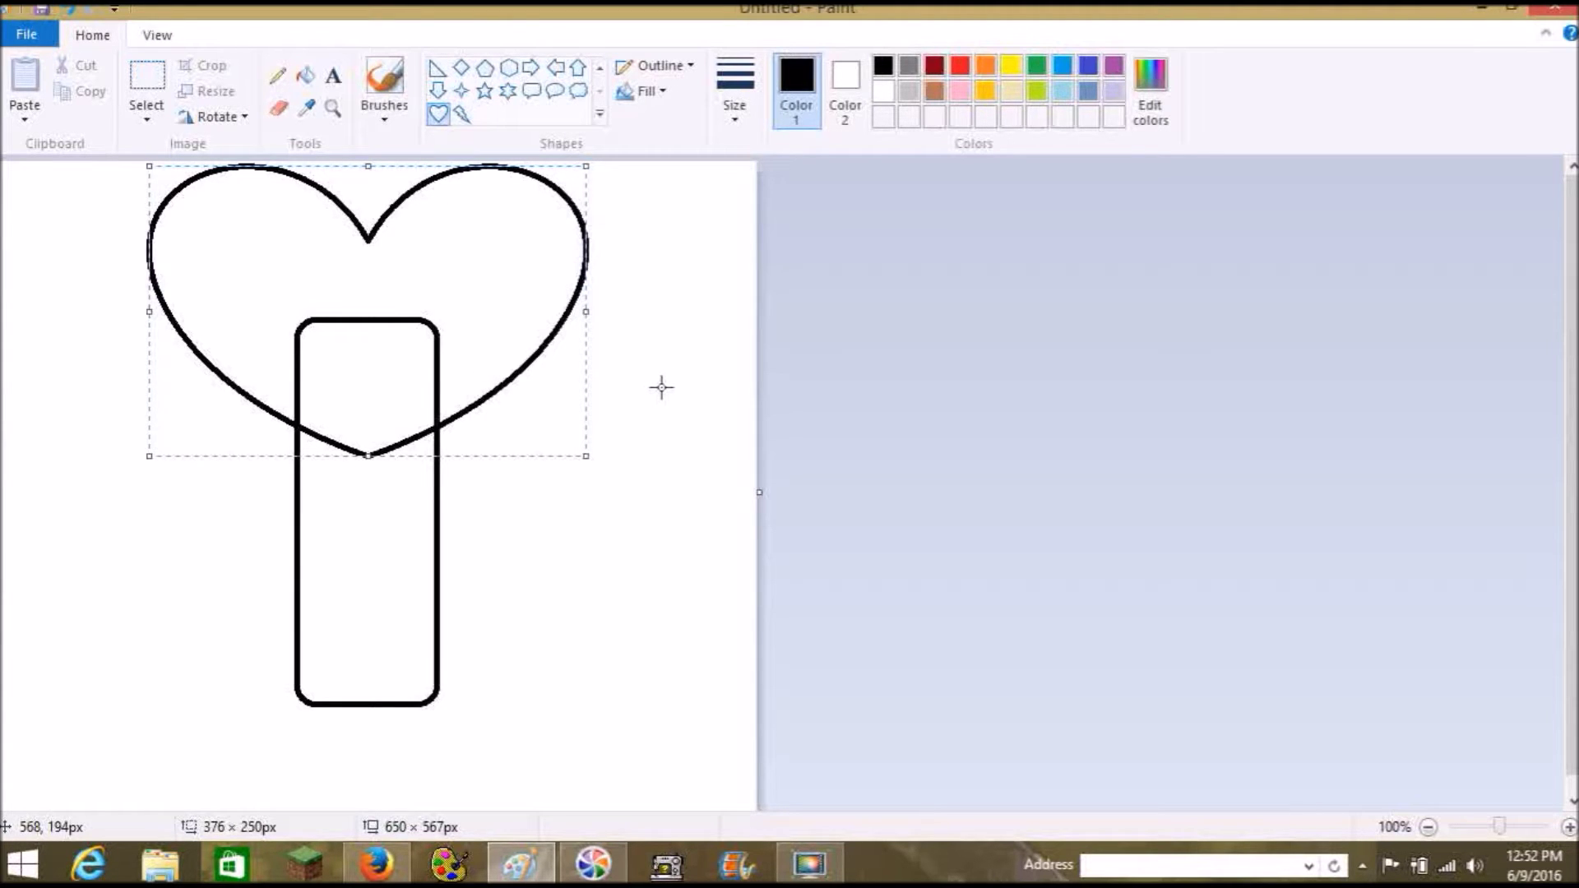
{"action": "key", "text": "Delete"}
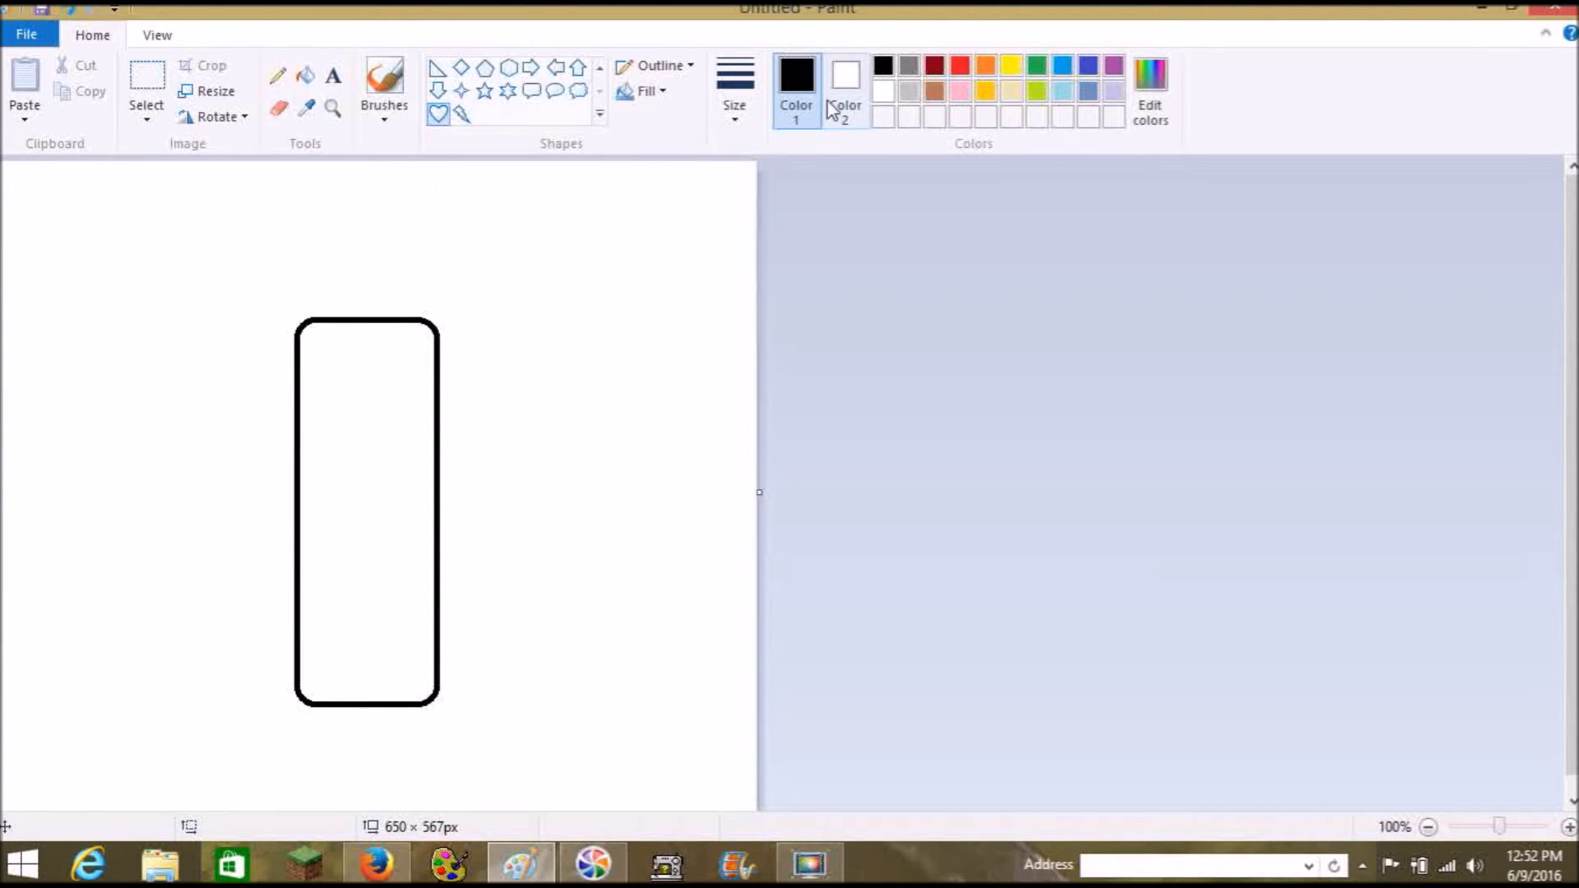
Draw a heart with solid color fill, about 204 × 193 px, centred over the upper end of the rounded rectangle.
{"action": "left_click", "coordinate": [659, 93]}
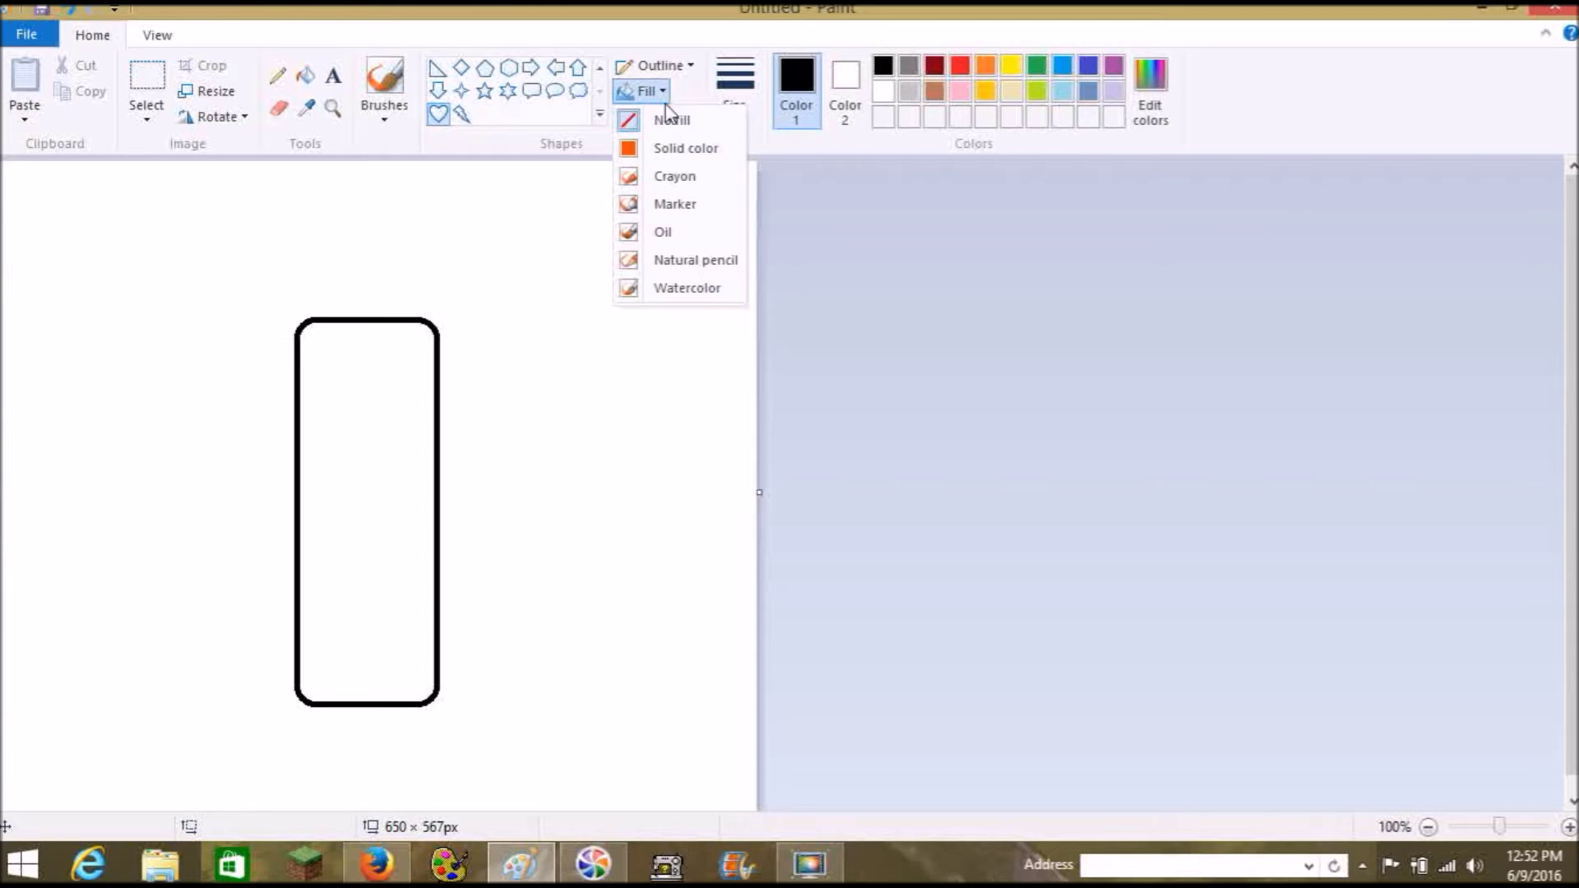
{"action": "left_click", "coordinate": [676, 150]}
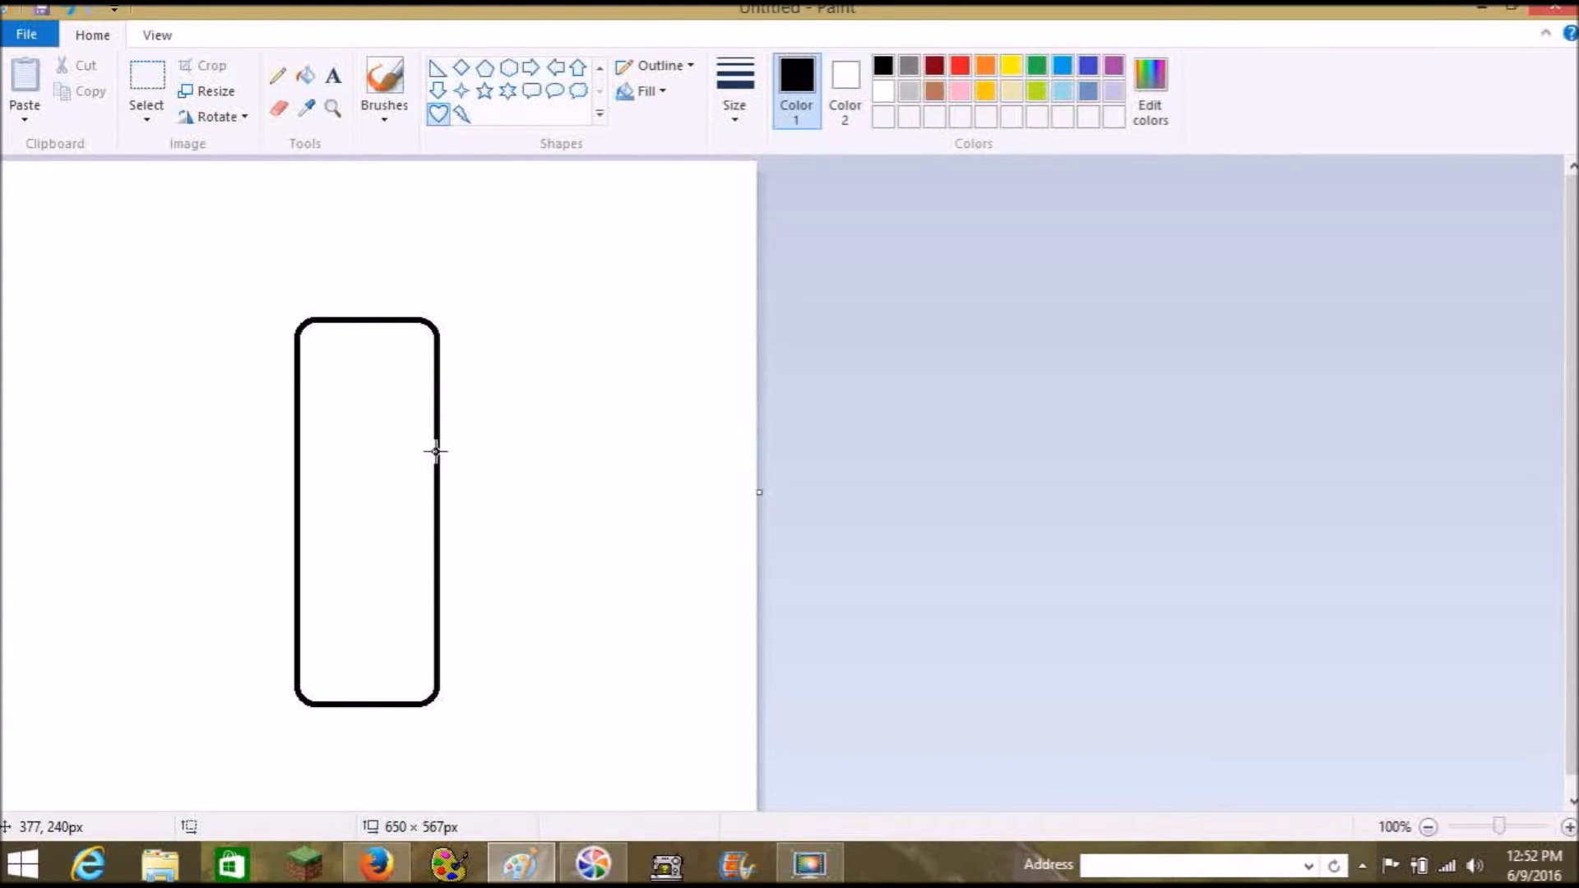
{"action": "mouse_move", "coordinate": [393, 358]}
{"action": "left_mouse_down"}
{"action": "mouse_move", "coordinate": [254, 218]}
{"action": "mouse_move", "coordinate": [41, 136]}
{"action": "left_mouse_up"}
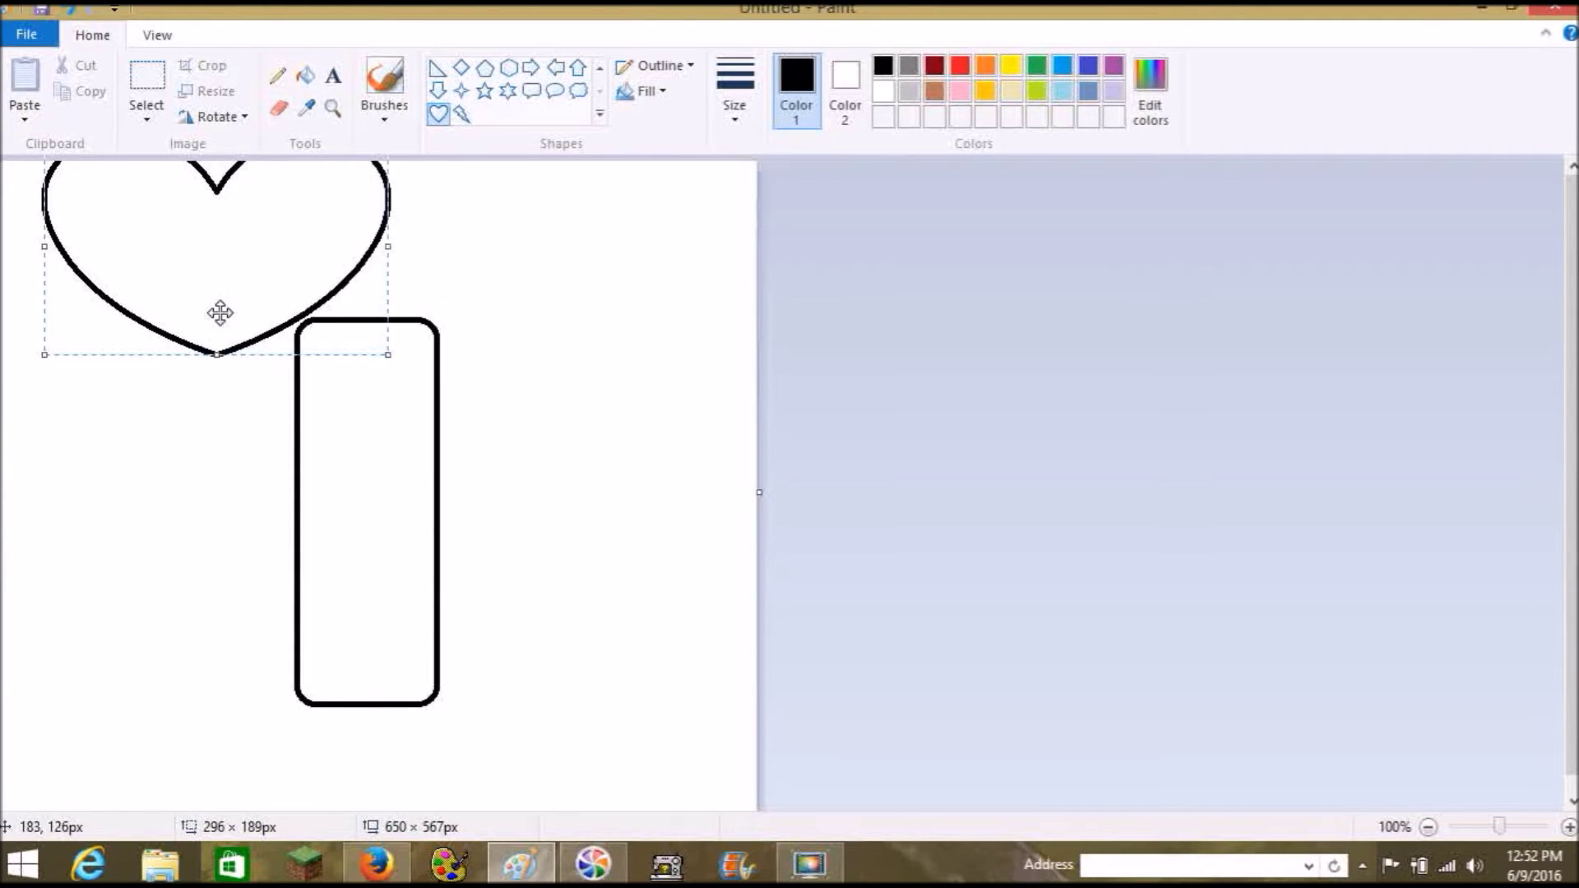
{"action": "mouse_move", "coordinate": [219, 310]}
{"action": "left_mouse_down"}
{"action": "mouse_move", "coordinate": [225, 338]}
{"action": "mouse_move", "coordinate": [366, 367]}
{"action": "mouse_move", "coordinate": [372, 448]}
{"action": "left_mouse_up"}
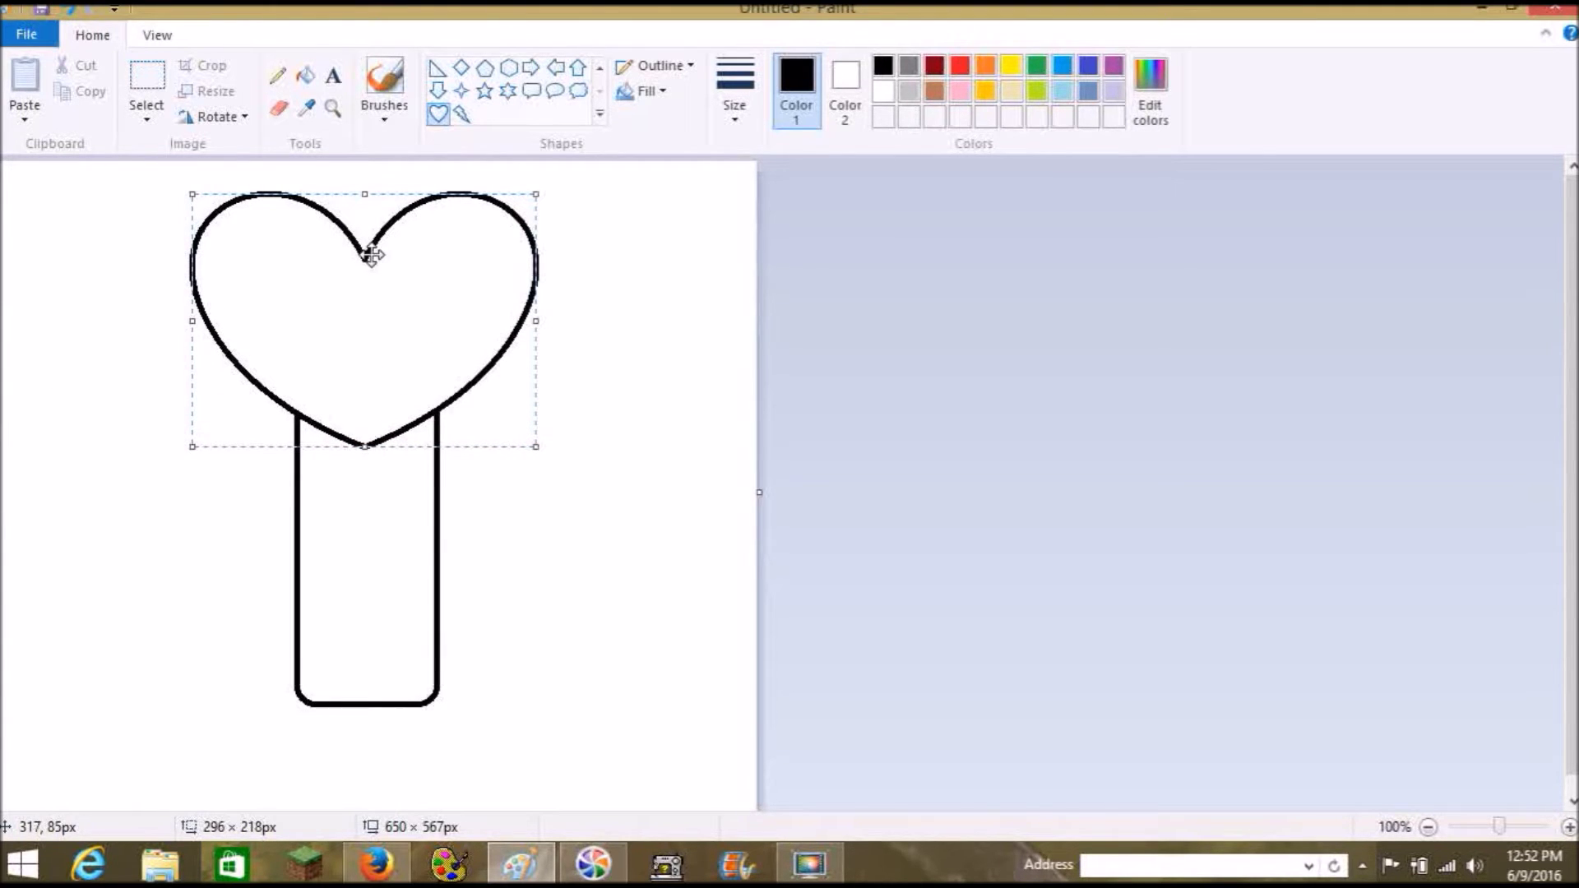
{"action": "left_click_drag", "start_coordinate": [534, 322], "coordinate": [387, 300]}
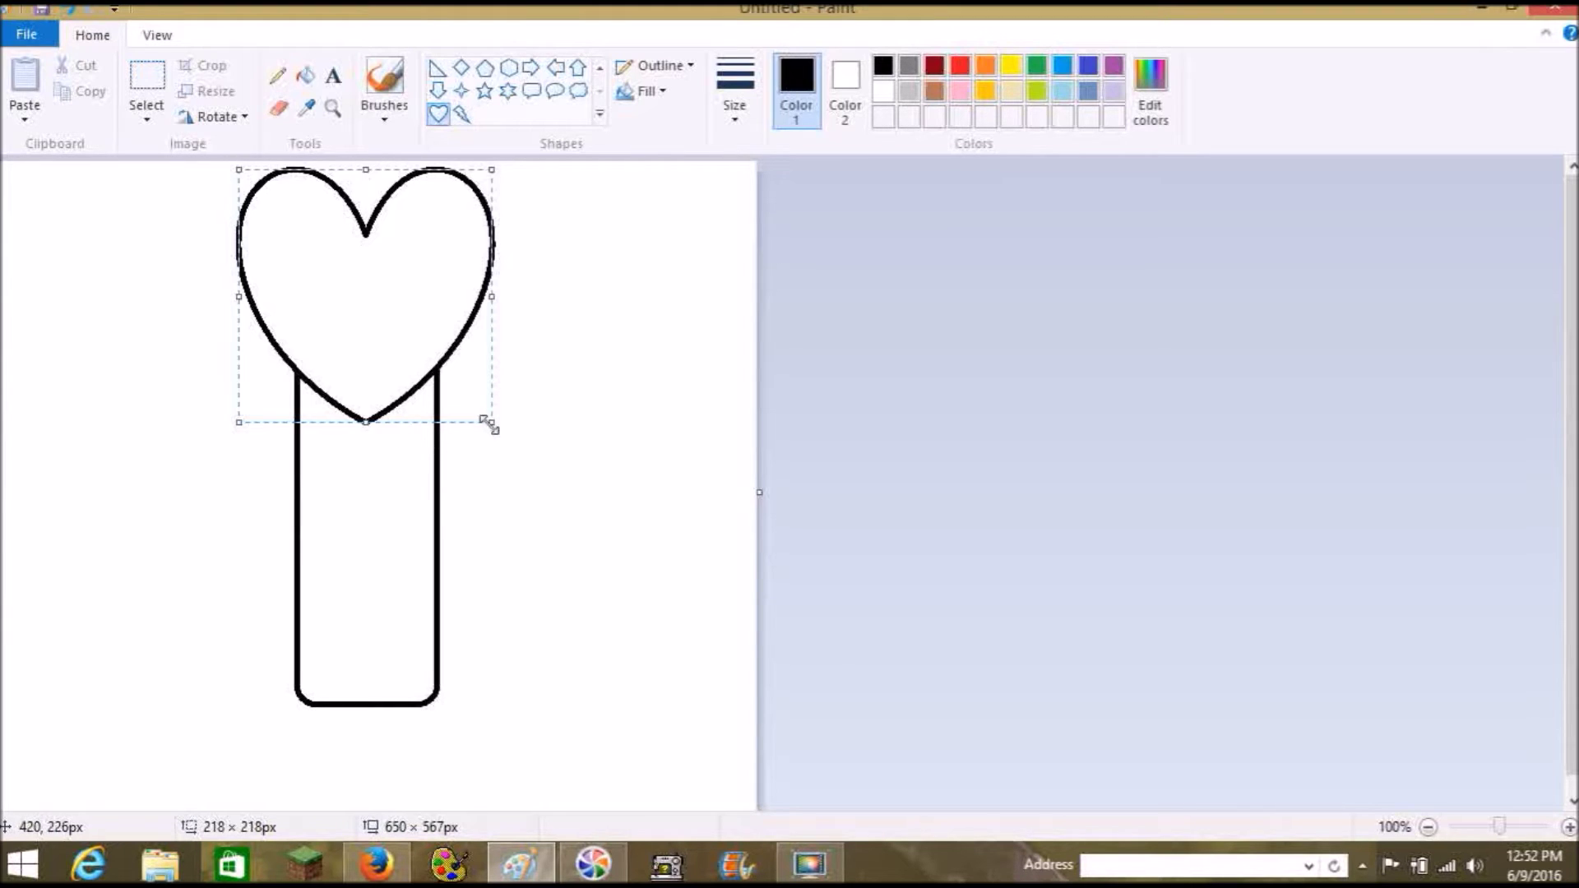
{"action": "left_click_drag", "start_coordinate": [488, 425], "coordinate": [475, 395]}
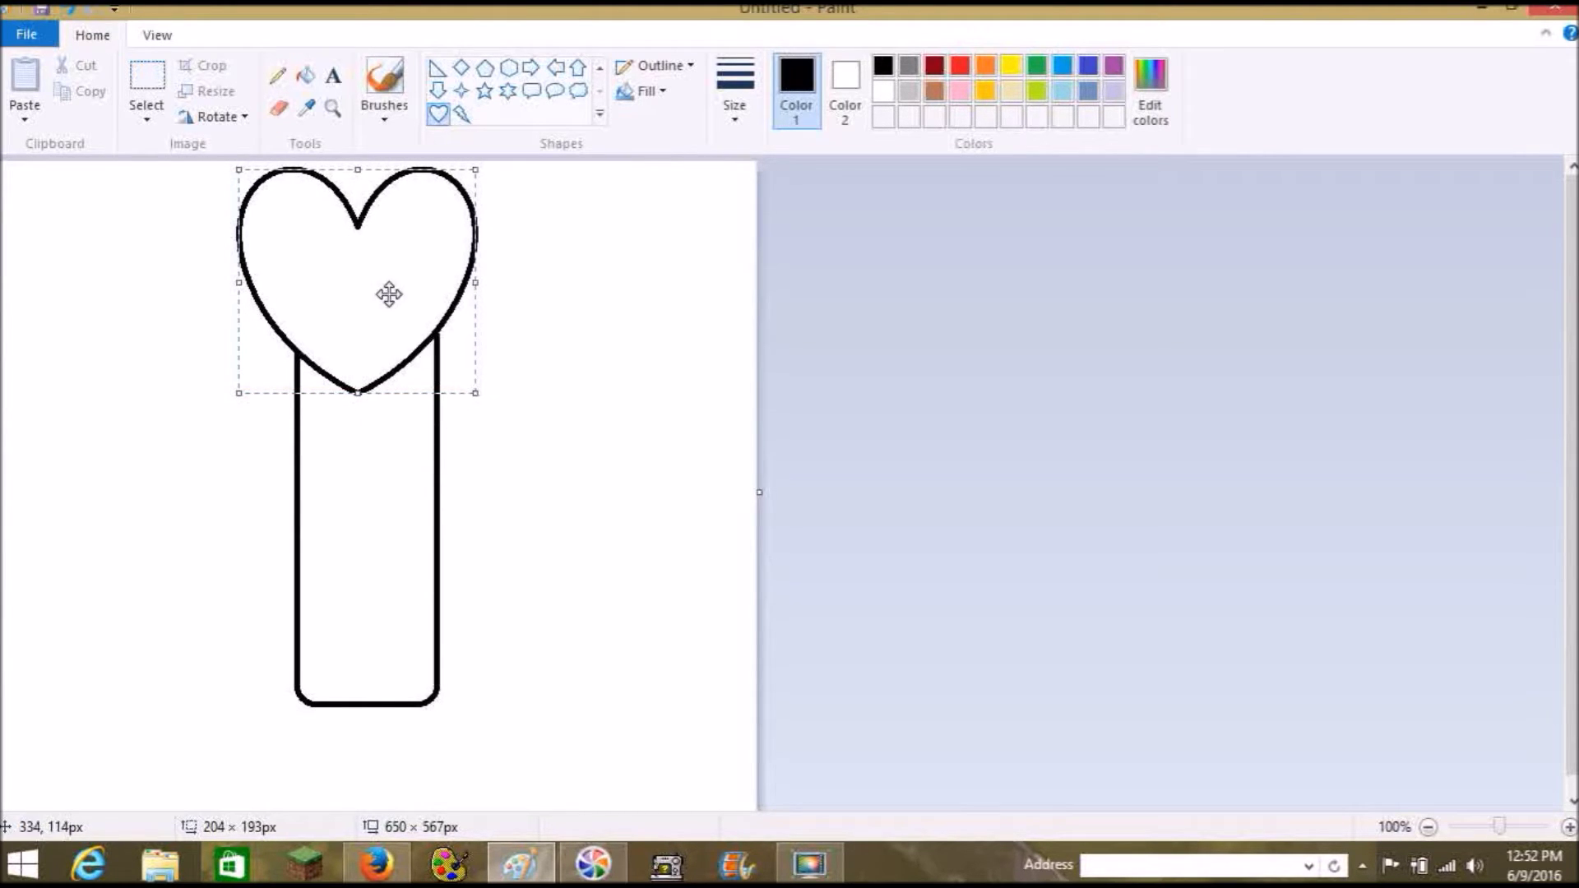
{"action": "left_click_drag", "start_coordinate": [389, 294], "coordinate": [399, 294]}
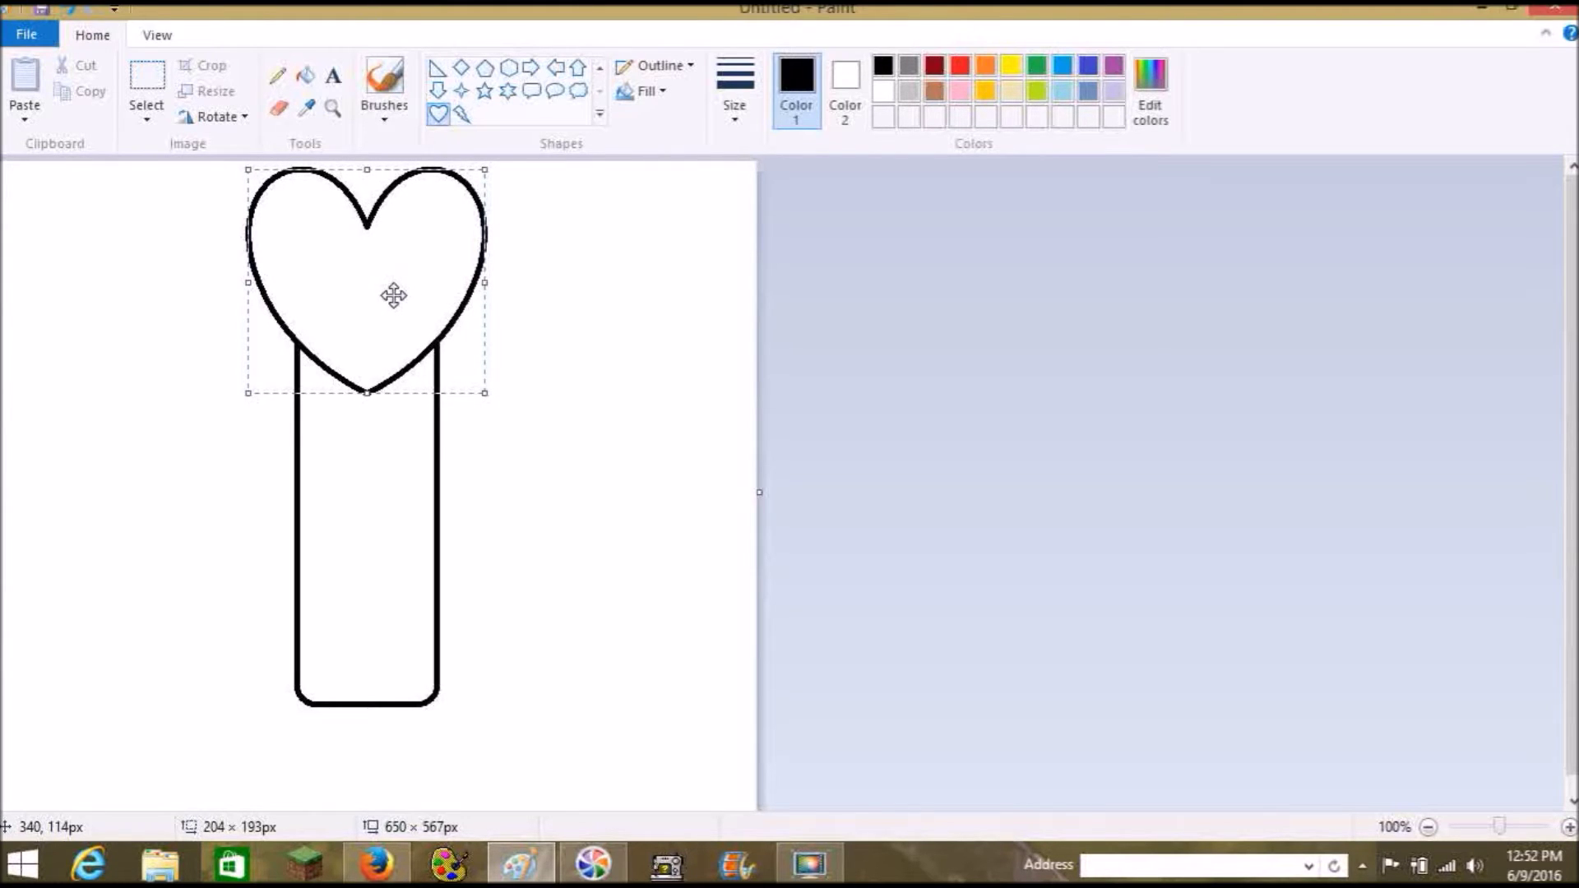
{"action": "left_click", "coordinate": [581, 300]}
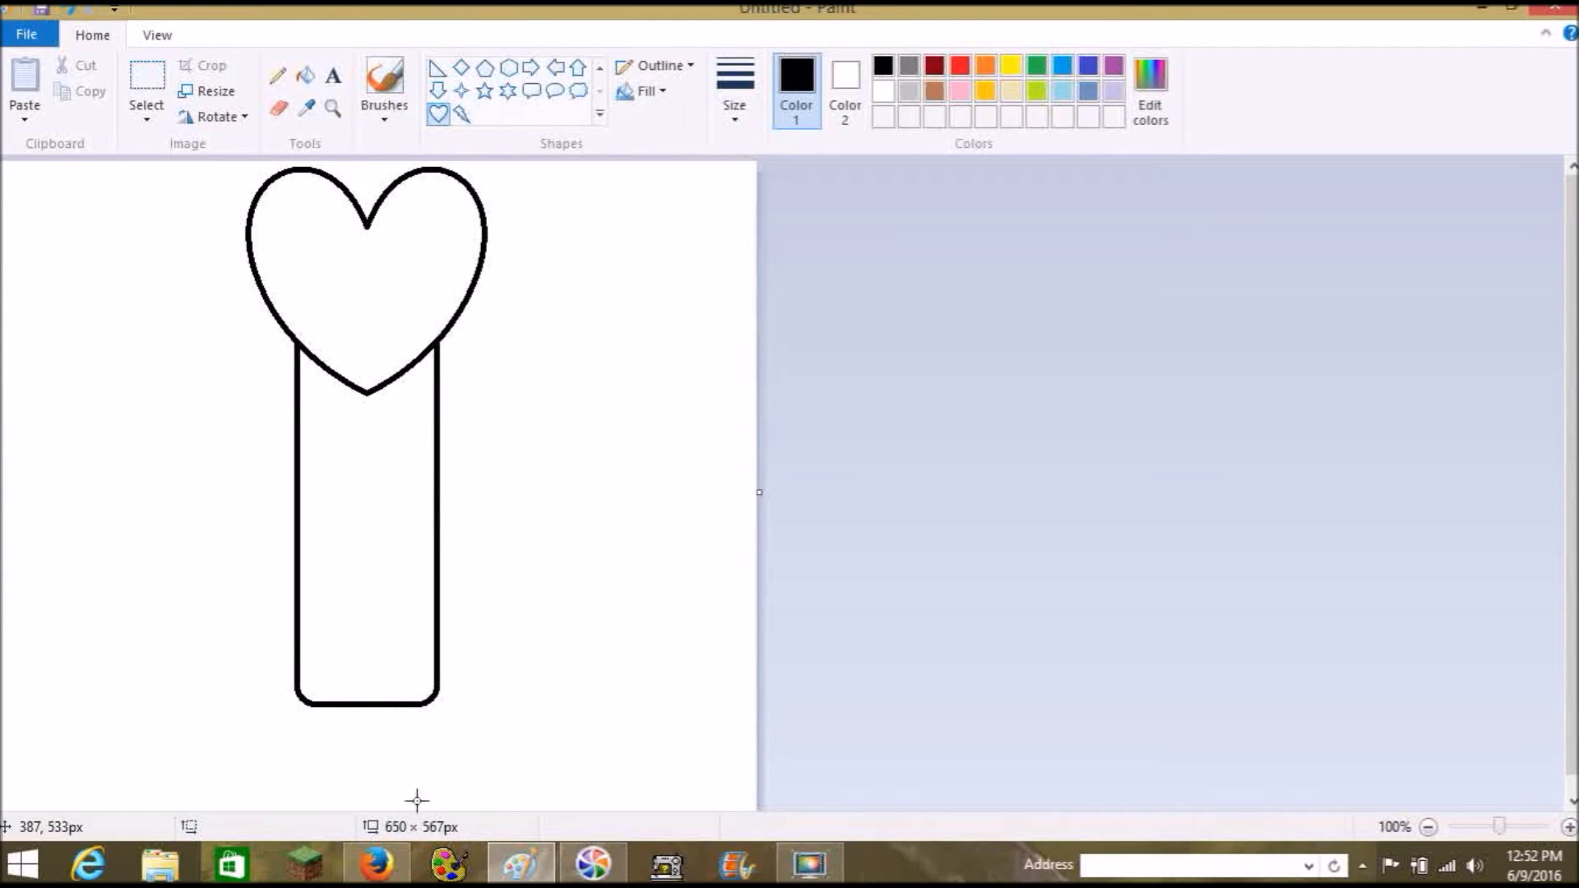
Switch to Firefox and copy the hummingbird silhouette picture from the bird silhouette image results.
{"action": "mouse_move", "coordinate": [384, 861]}
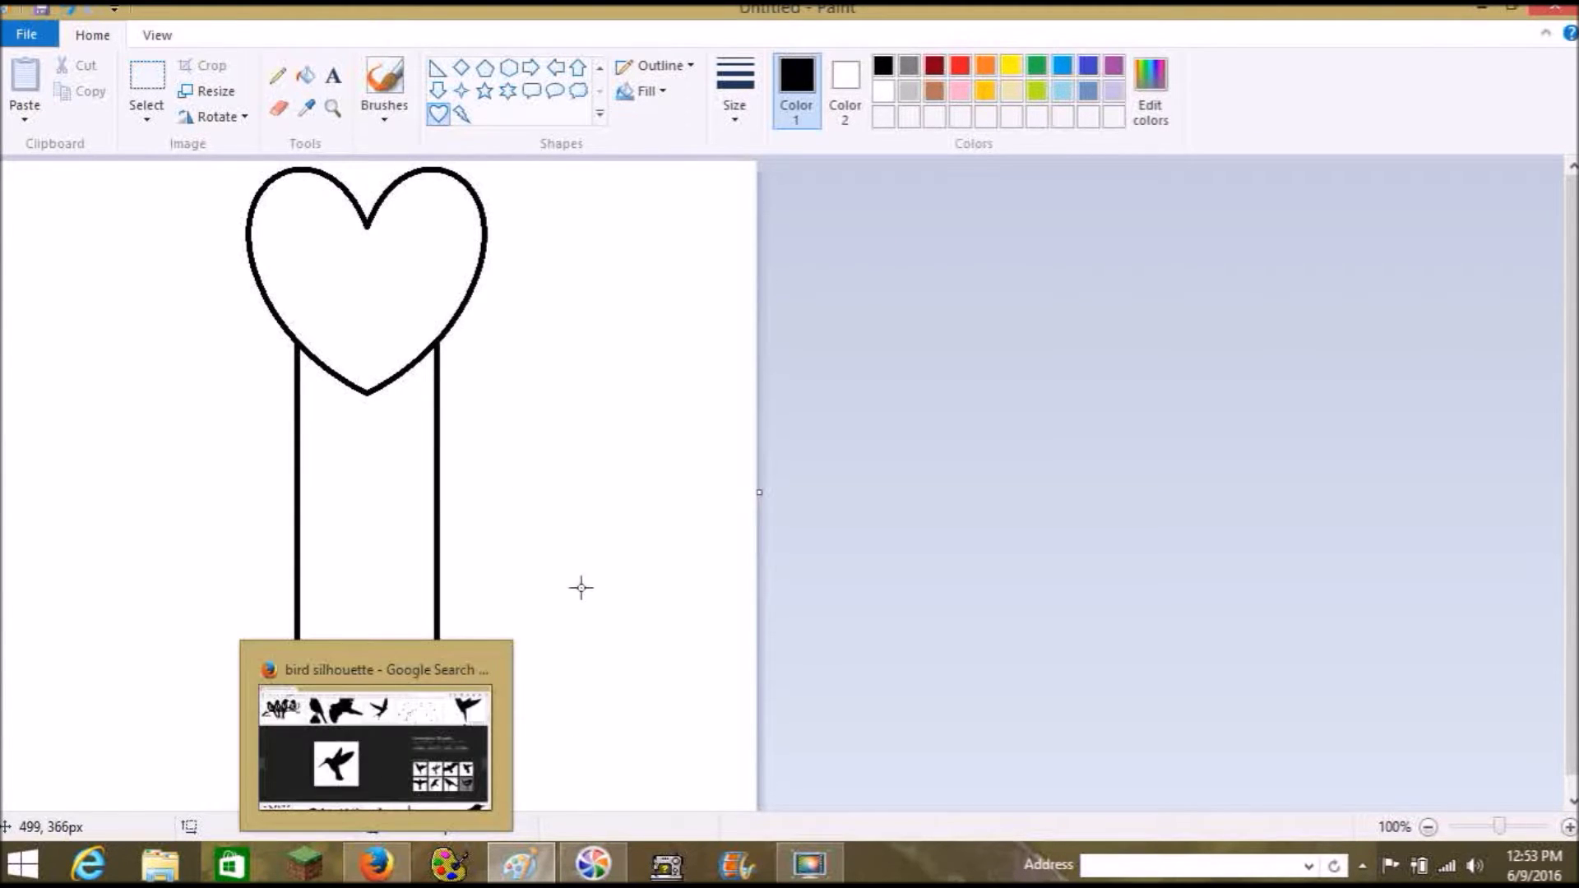
{"action": "left_click", "coordinate": [376, 864]}
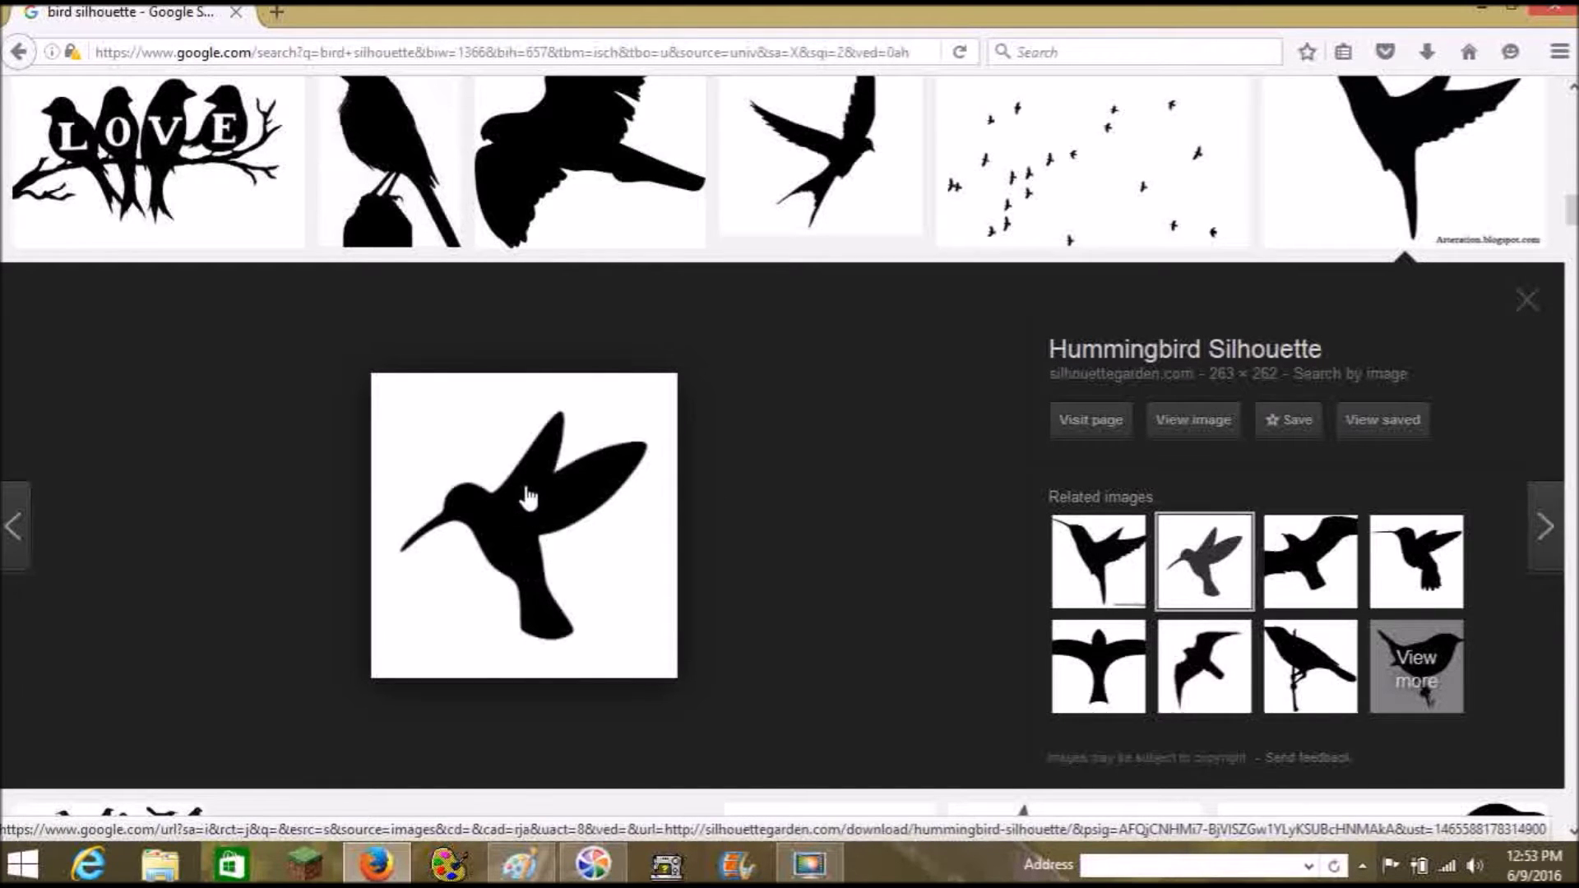
{"action": "right_click", "coordinate": [524, 549]}
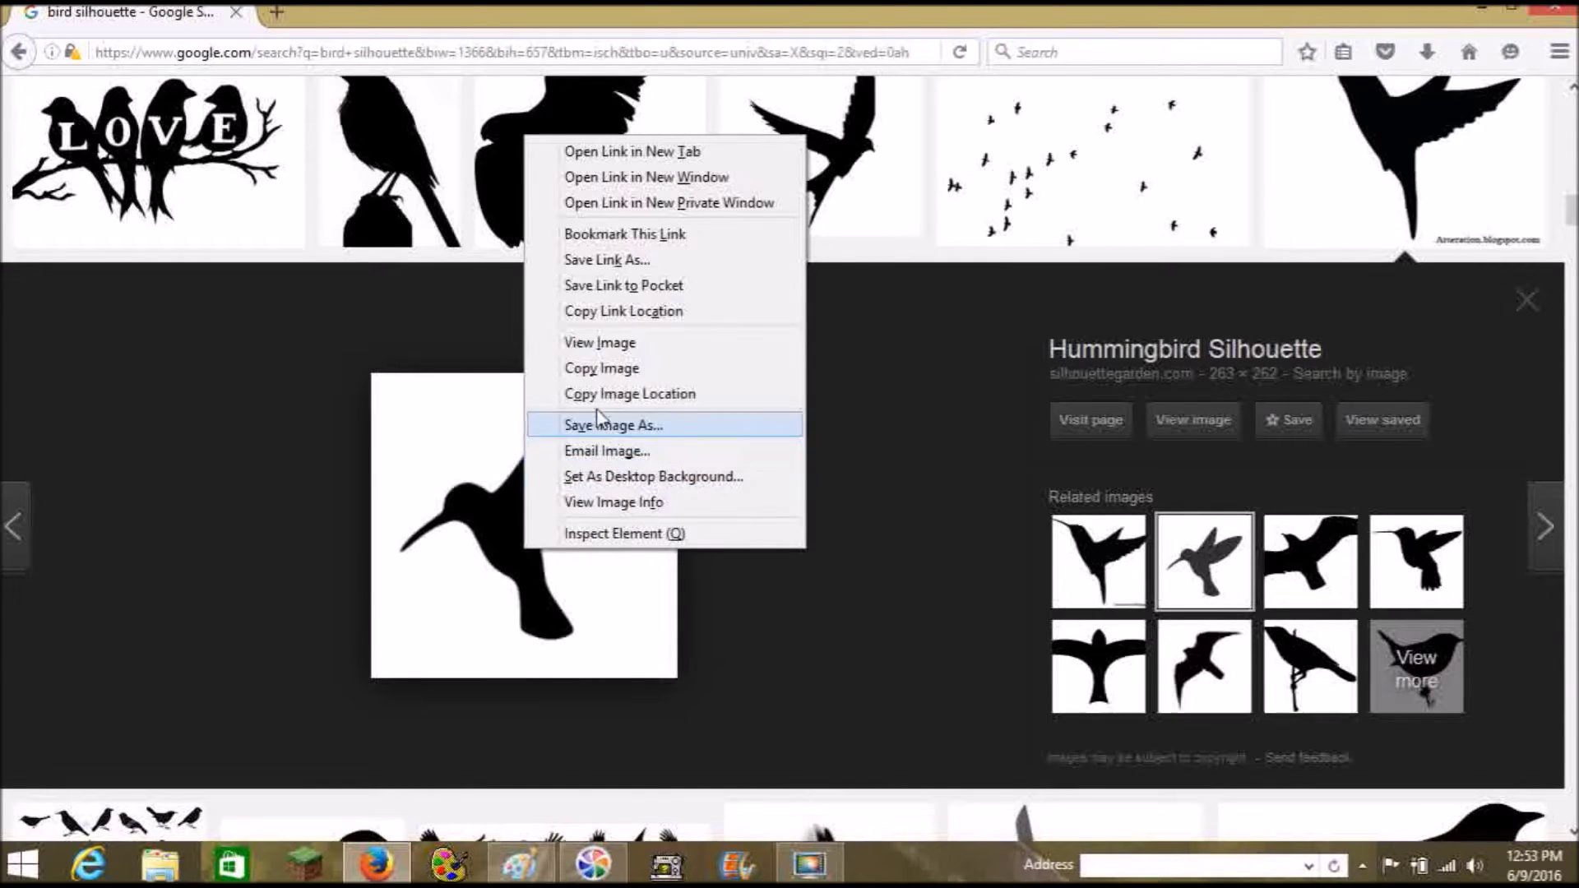
{"action": "left_click", "coordinate": [609, 371]}
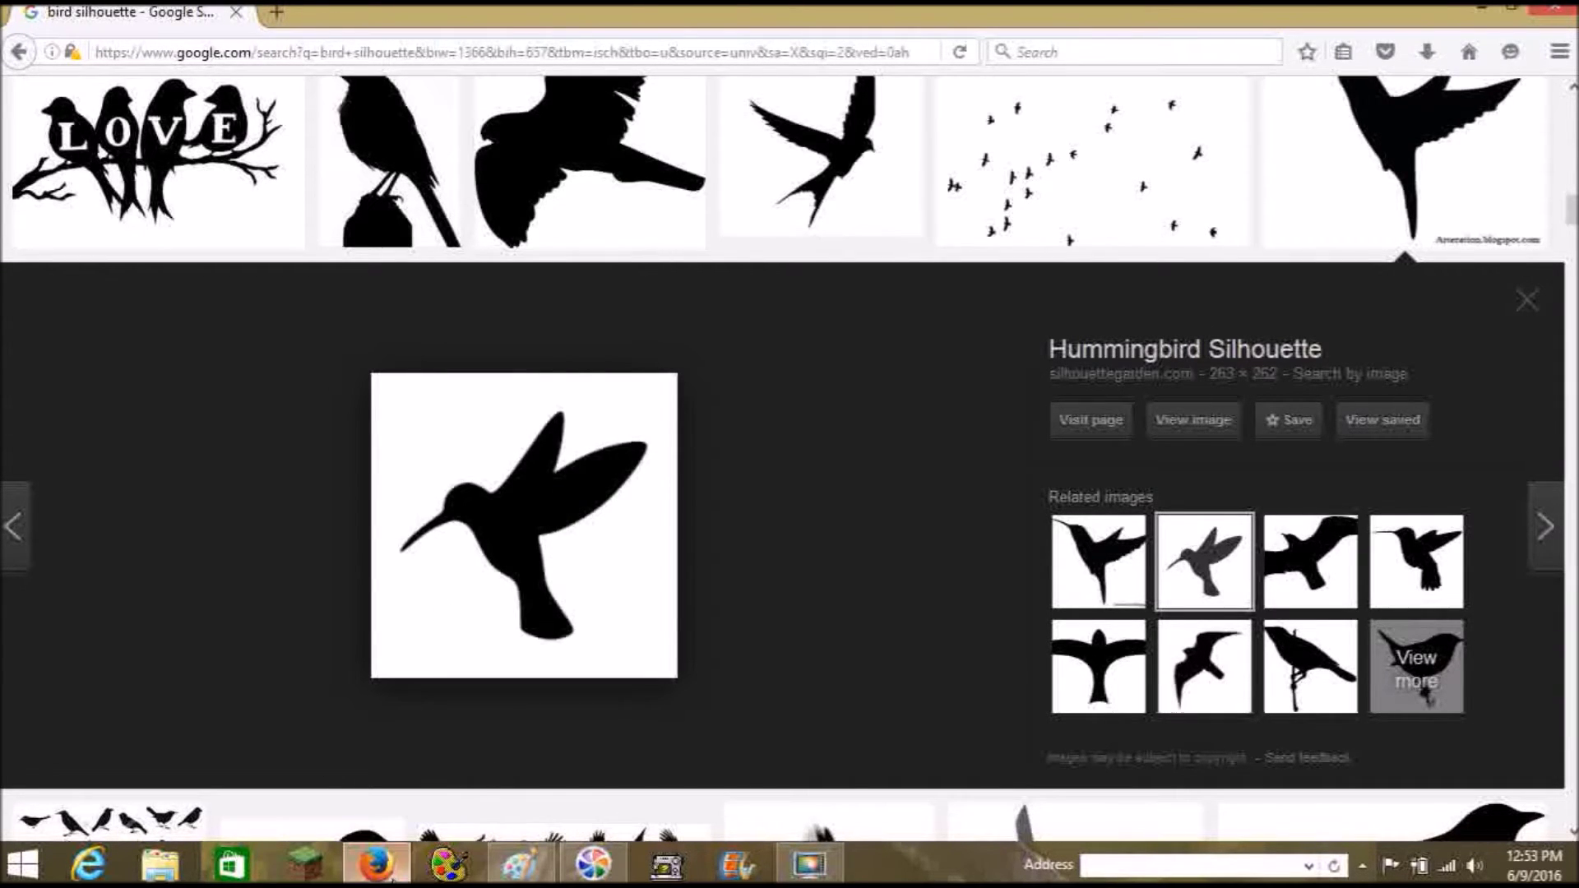
Return to Paint, widen the canvas to about 1279 px, and paste the hummingbird picture into the empty area beside the heart-topped shape.
{"action": "mouse_move", "coordinate": [592, 863]}
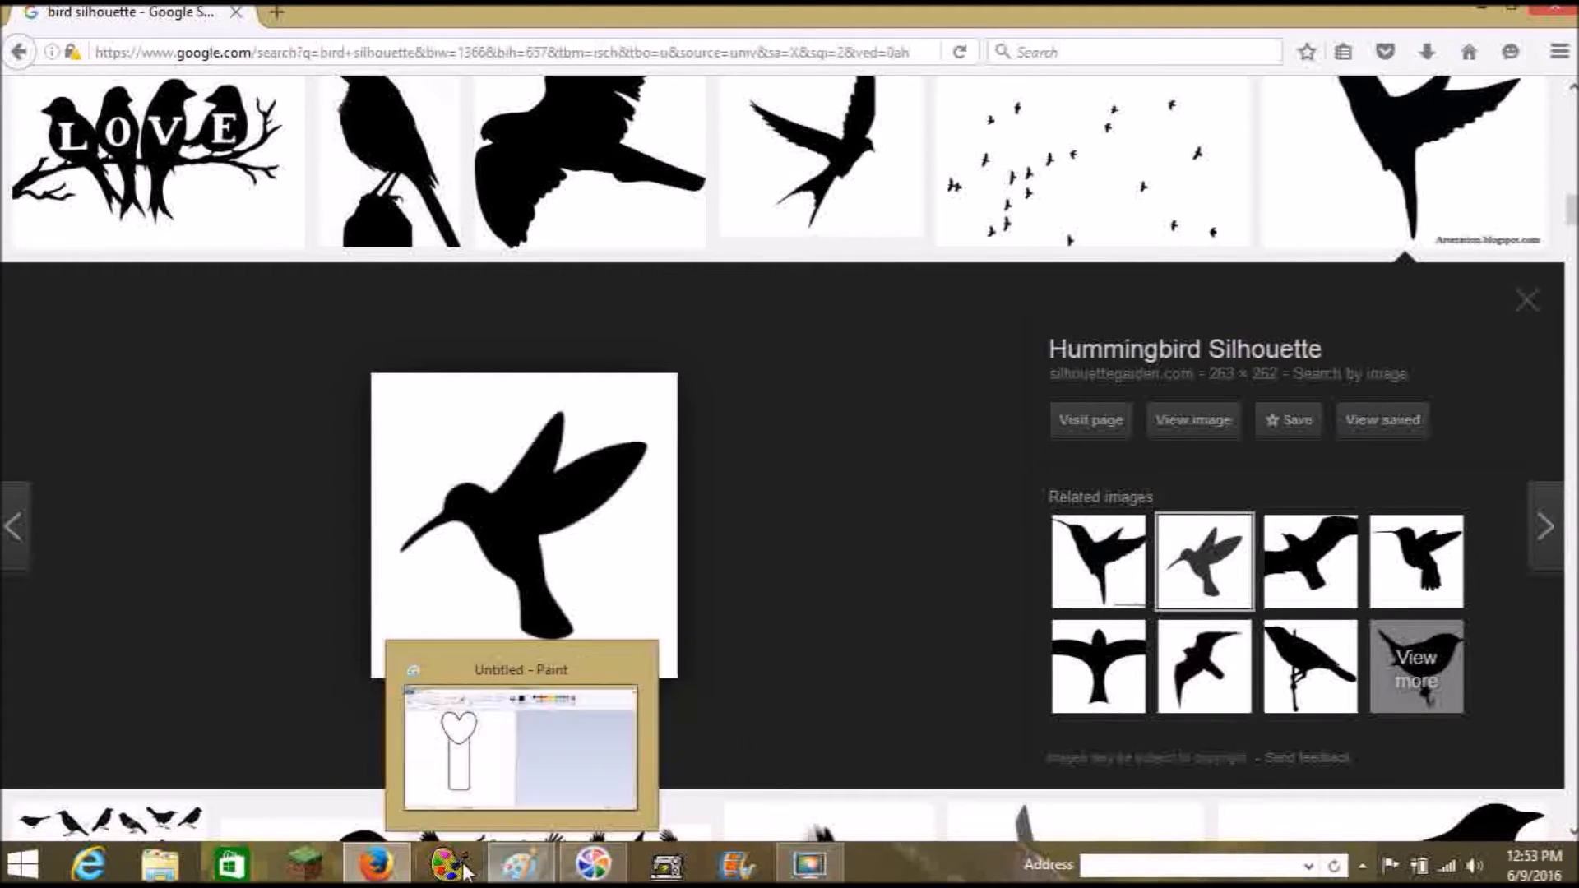
{"action": "left_click", "coordinate": [520, 863]}
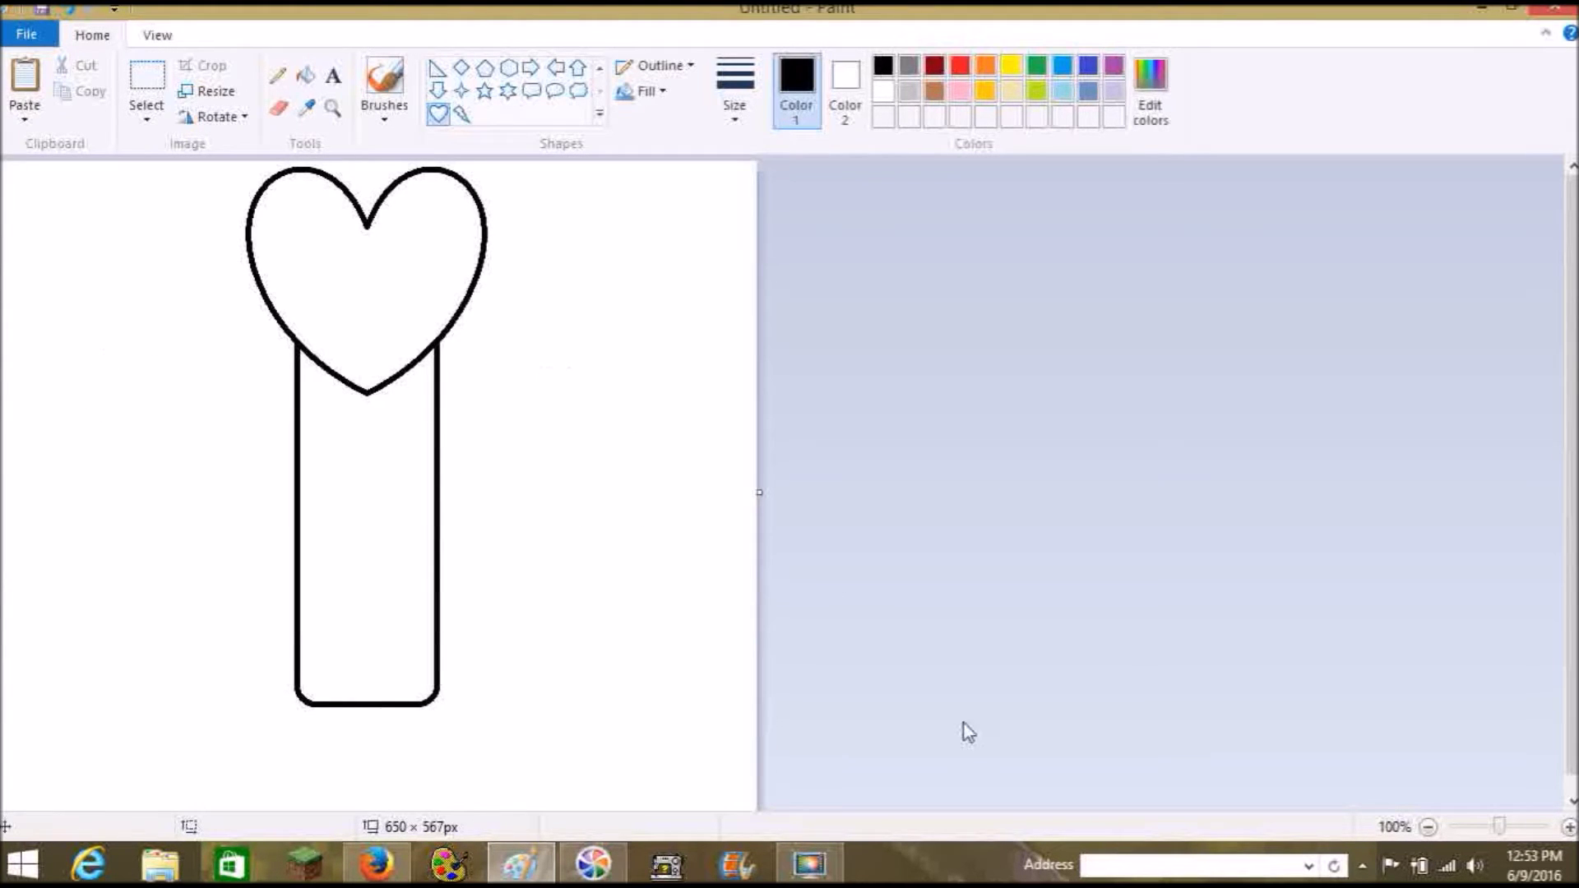
{"action": "left_click_drag", "start_coordinate": [759, 492], "coordinate": [1491, 492]}
{"action": "left_click", "coordinate": [29, 78]}
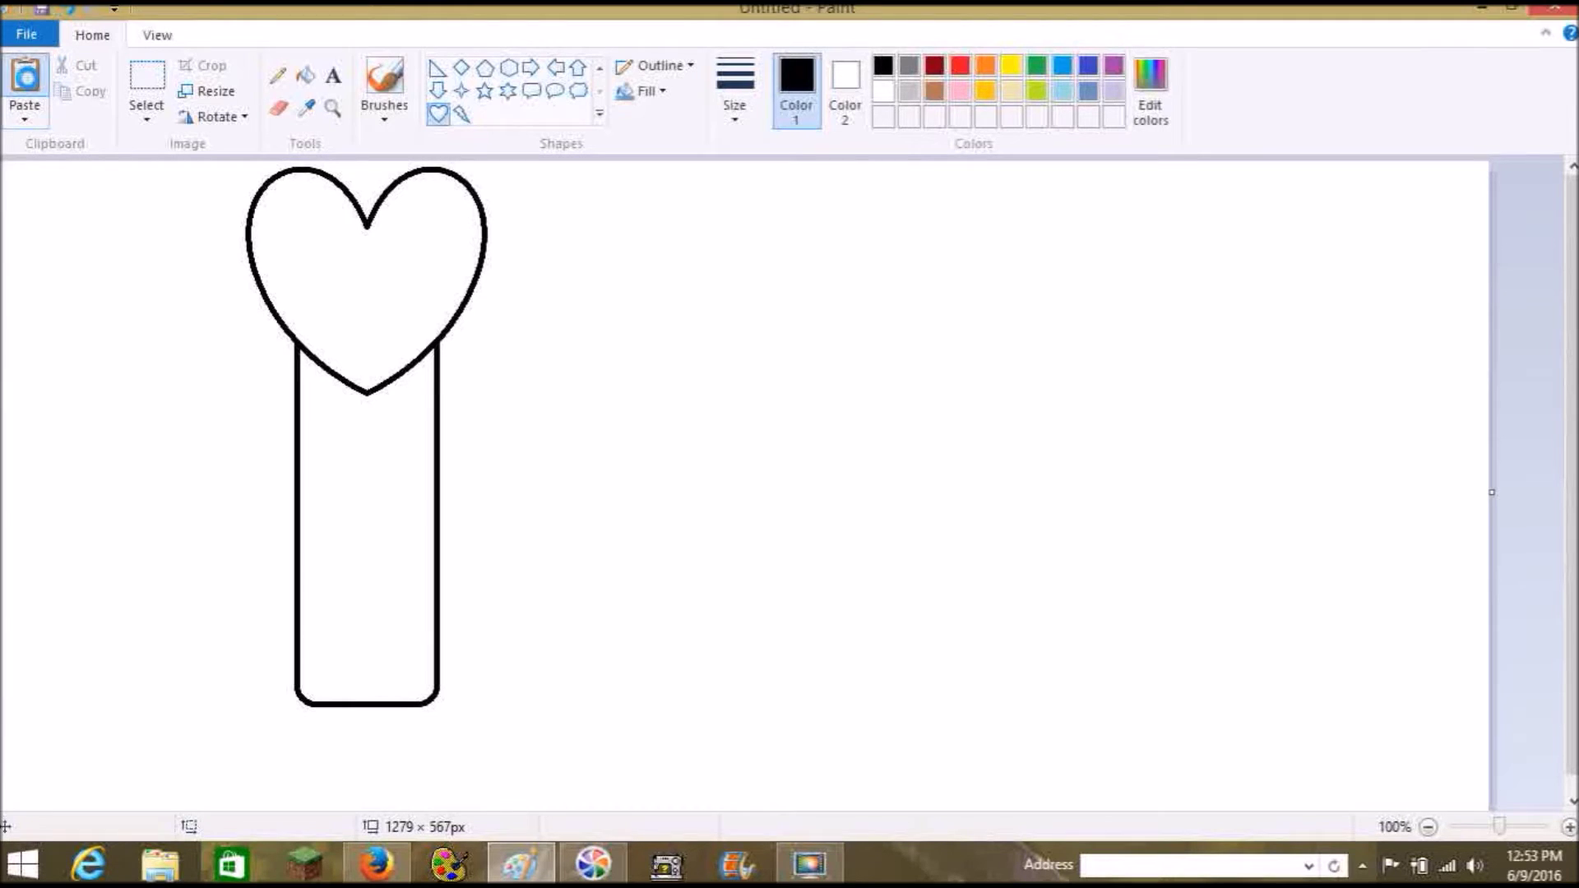
{"action": "mouse_move", "coordinate": [113, 282]}
{"action": "left_mouse_down"}
{"action": "mouse_move", "coordinate": [1022, 535]}
{"action": "mouse_move", "coordinate": [890, 438]}
{"action": "mouse_move", "coordinate": [409, 416]}
{"action": "mouse_move", "coordinate": [362, 278]}
{"action": "mouse_move", "coordinate": [341, 284]}
{"action": "mouse_move", "coordinate": [304, 353]}
{"action": "mouse_move", "coordinate": [472, 409]}
{"action": "mouse_move", "coordinate": [362, 278]}
{"action": "mouse_move", "coordinate": [756, 507]}
{"action": "left_mouse_up"}
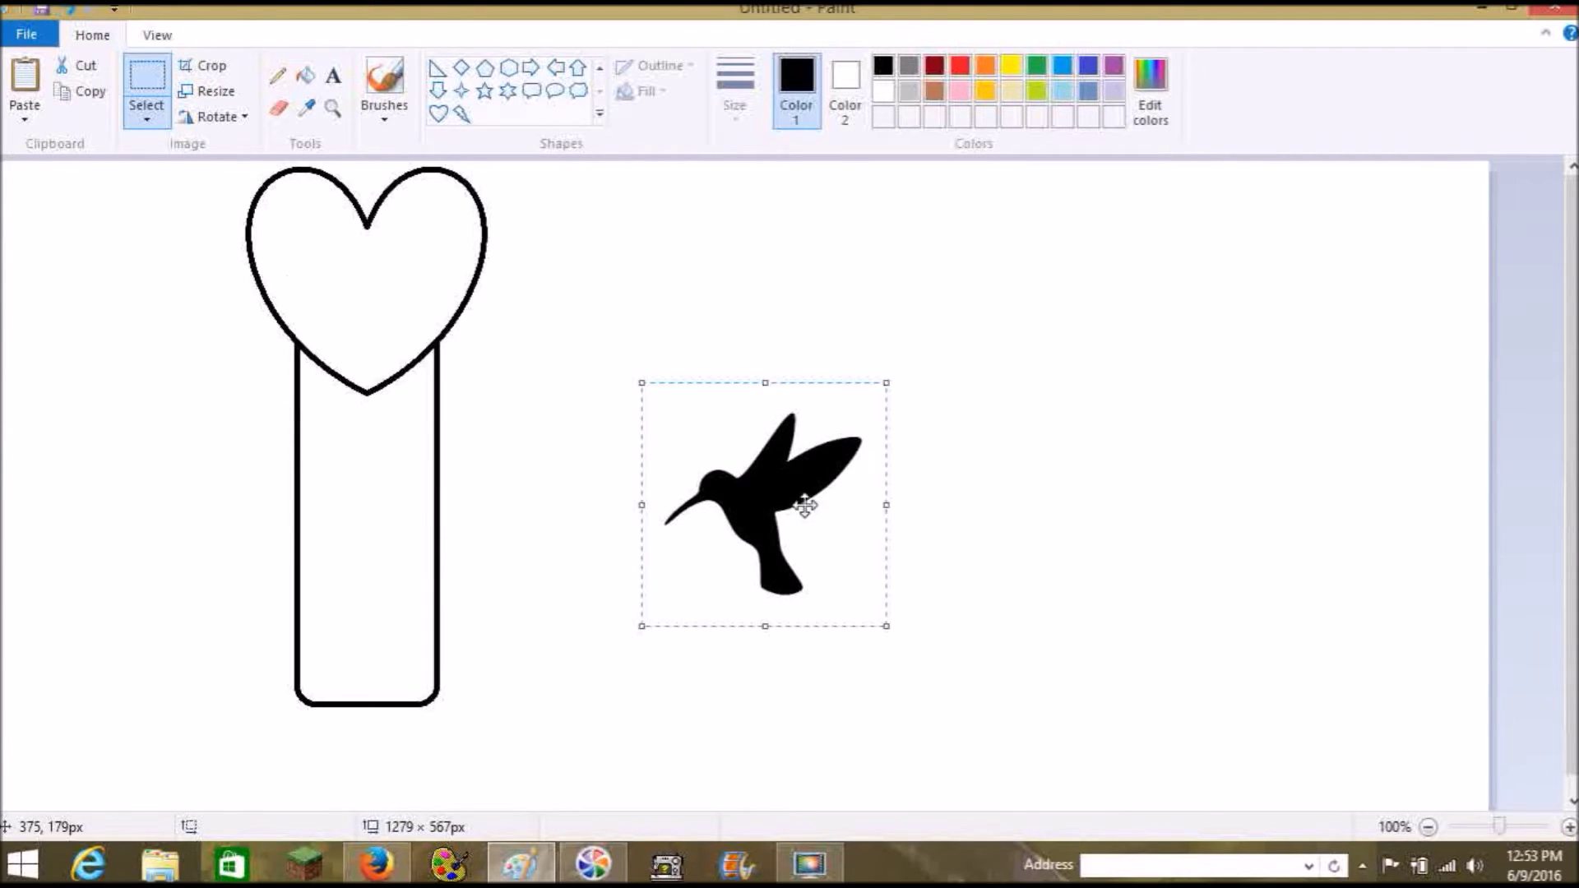
{"action": "left_click", "coordinate": [1214, 713]}
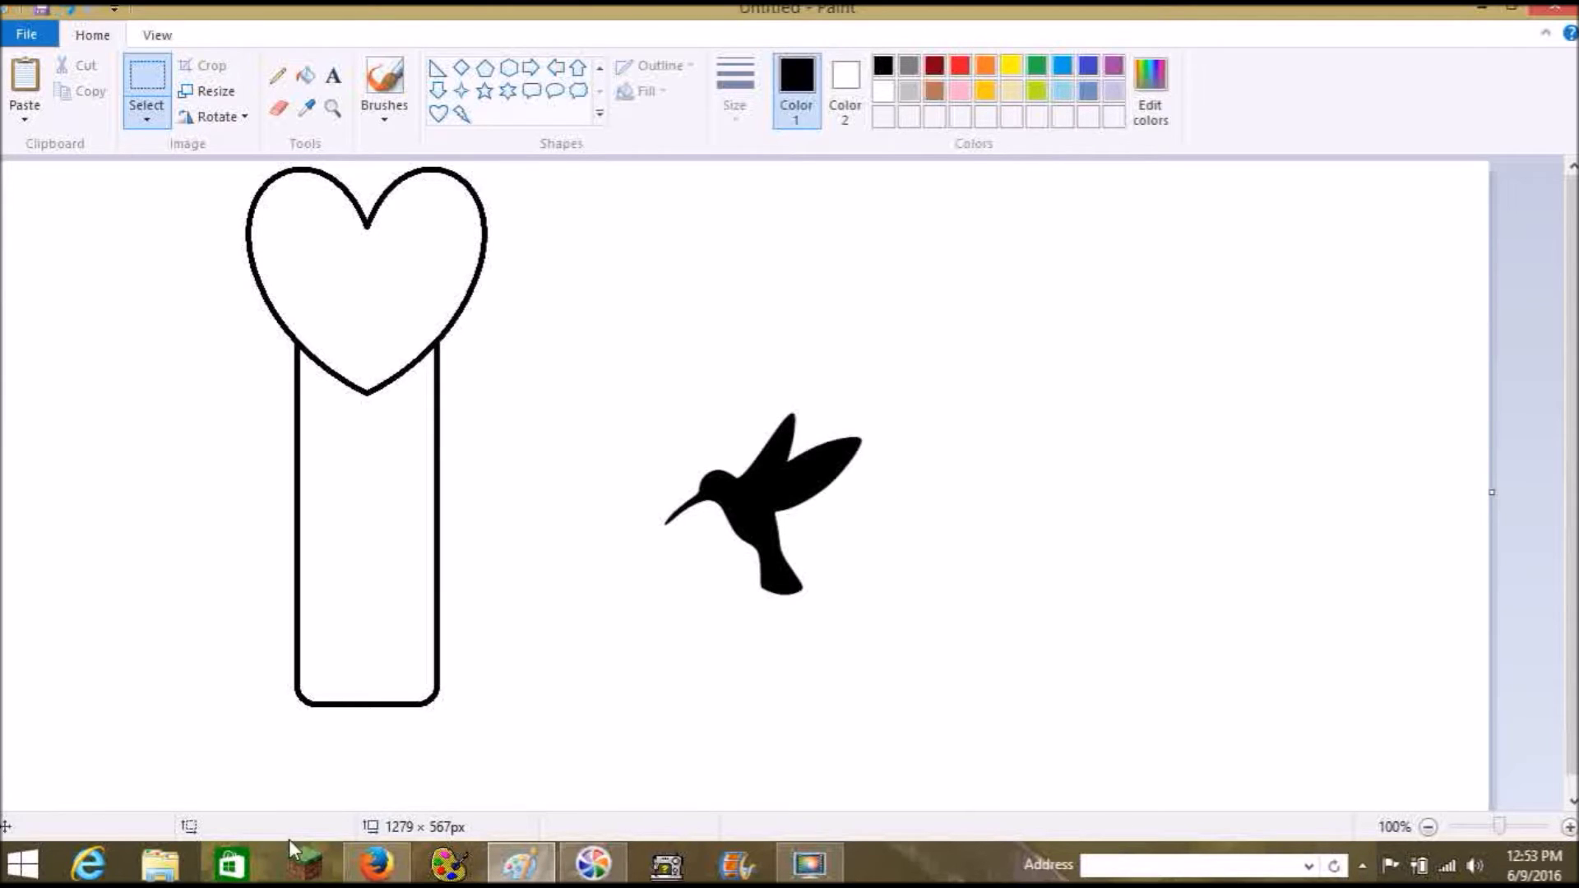
Choose free-form selection as the selection shape for isolating the hummingbird silhouette.
{"action": "left_click", "coordinate": [1569, 826]}
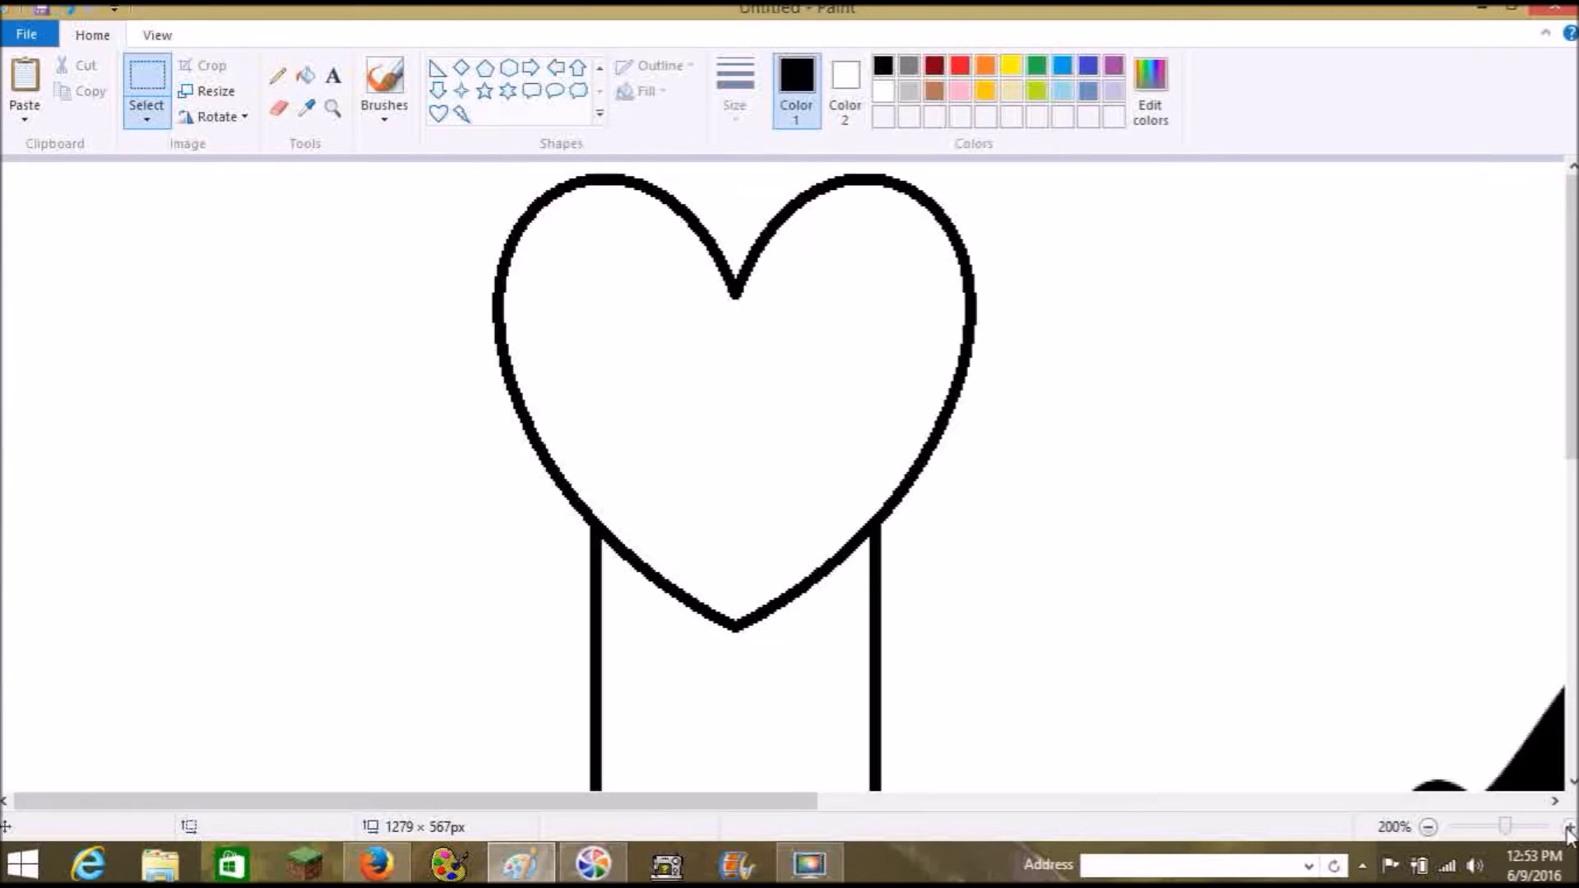
{"action": "left_click", "coordinate": [1569, 826]}
{"action": "left_click_drag", "start_coordinate": [520, 802], "coordinate": [1016, 812]}
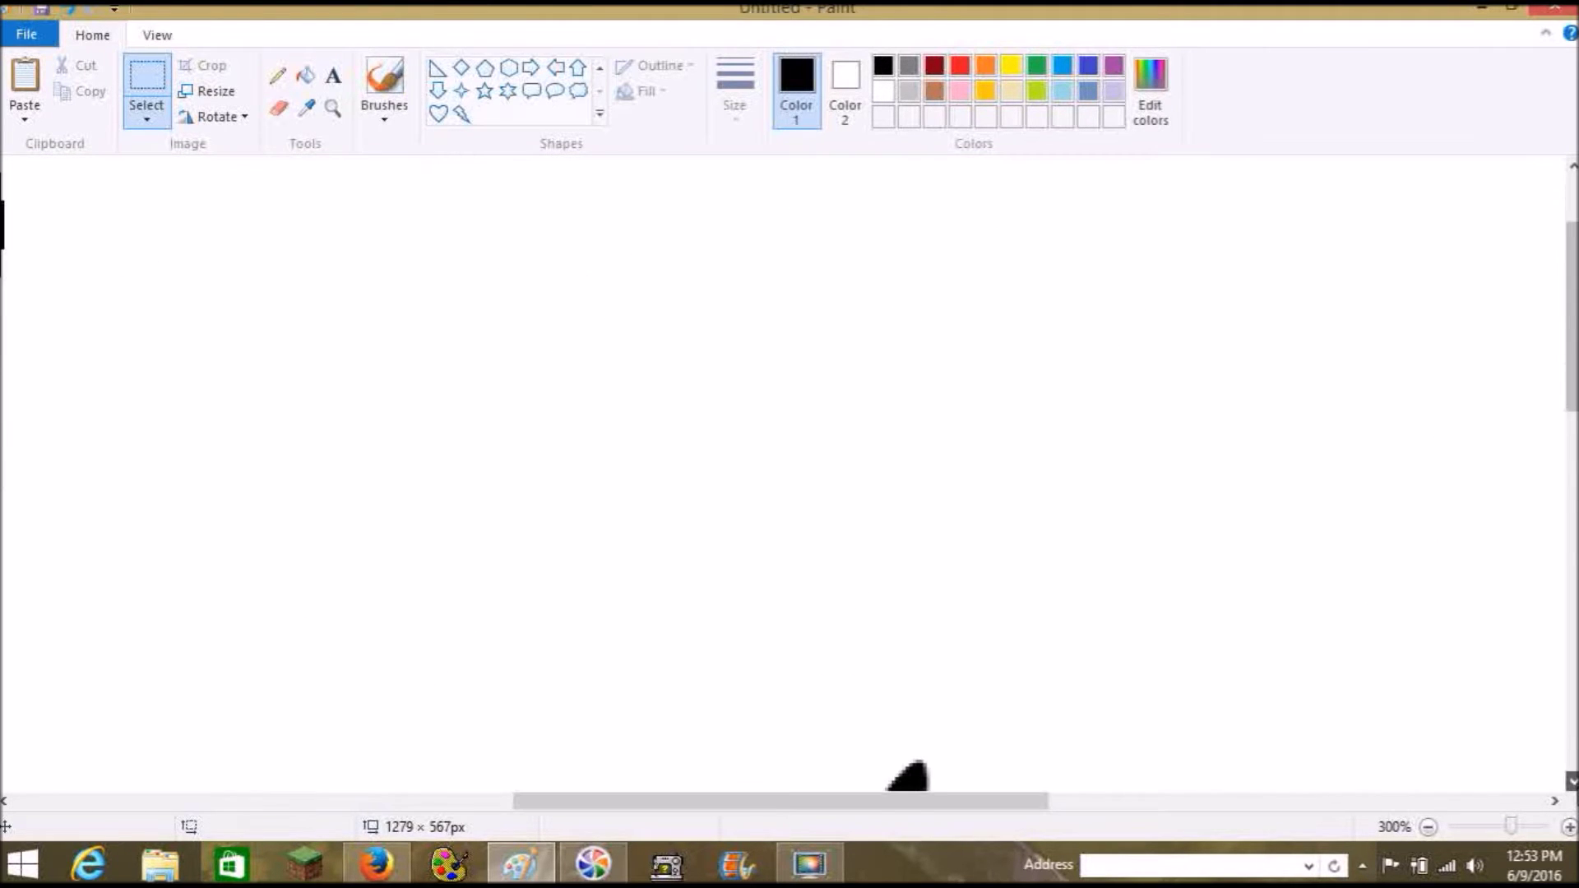
{"action": "scroll", "coordinate": [789, 473], "scroll_direction": "down", "scroll_amount": 5}
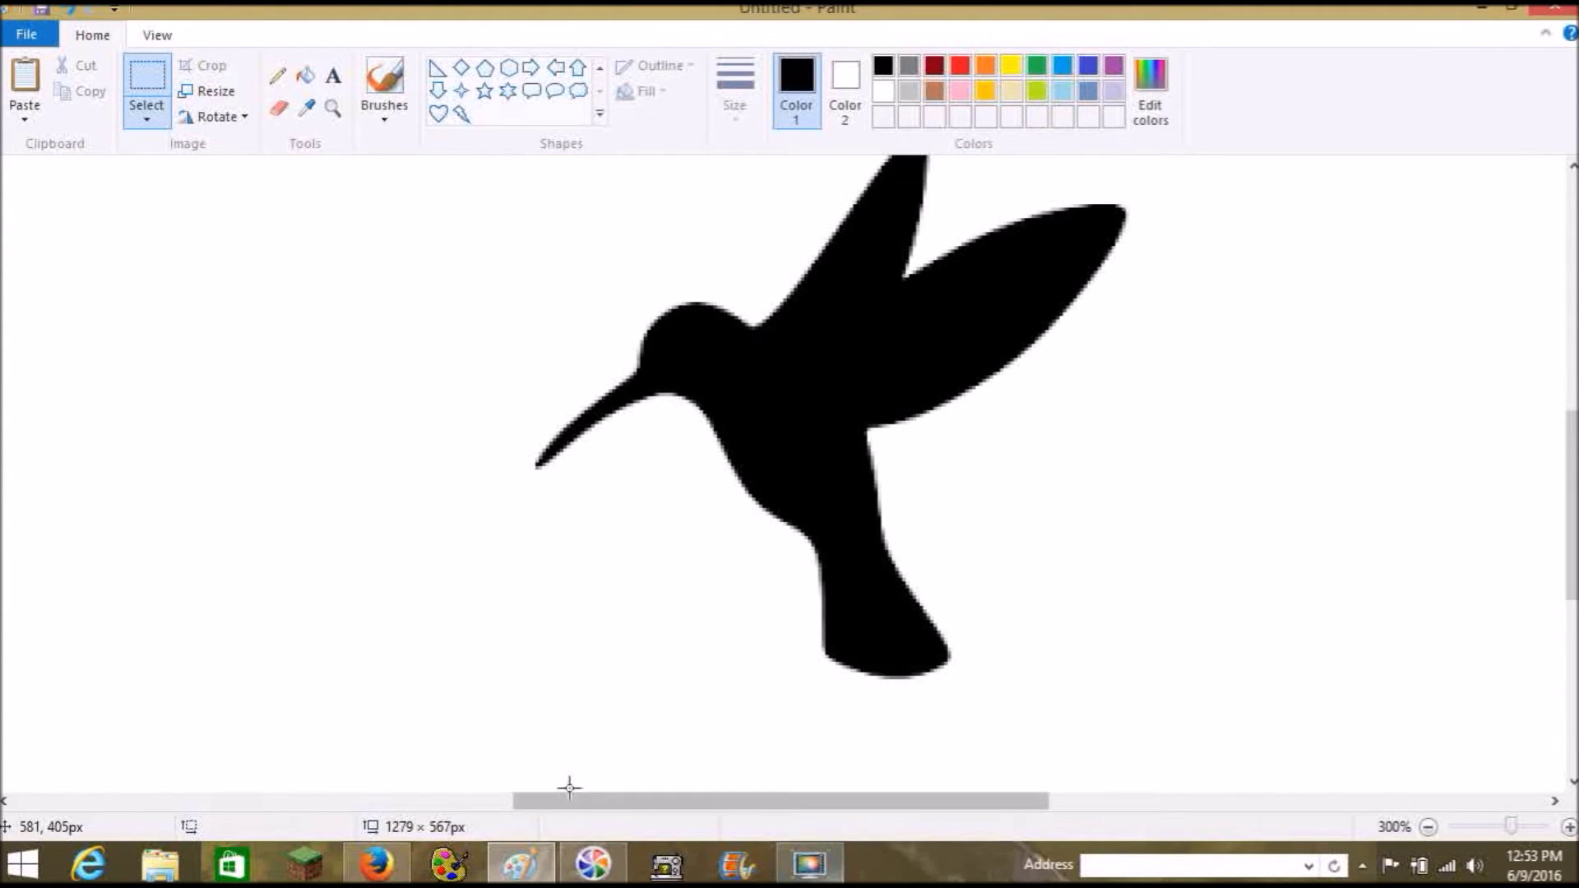
{"action": "left_click", "coordinate": [1429, 828]}
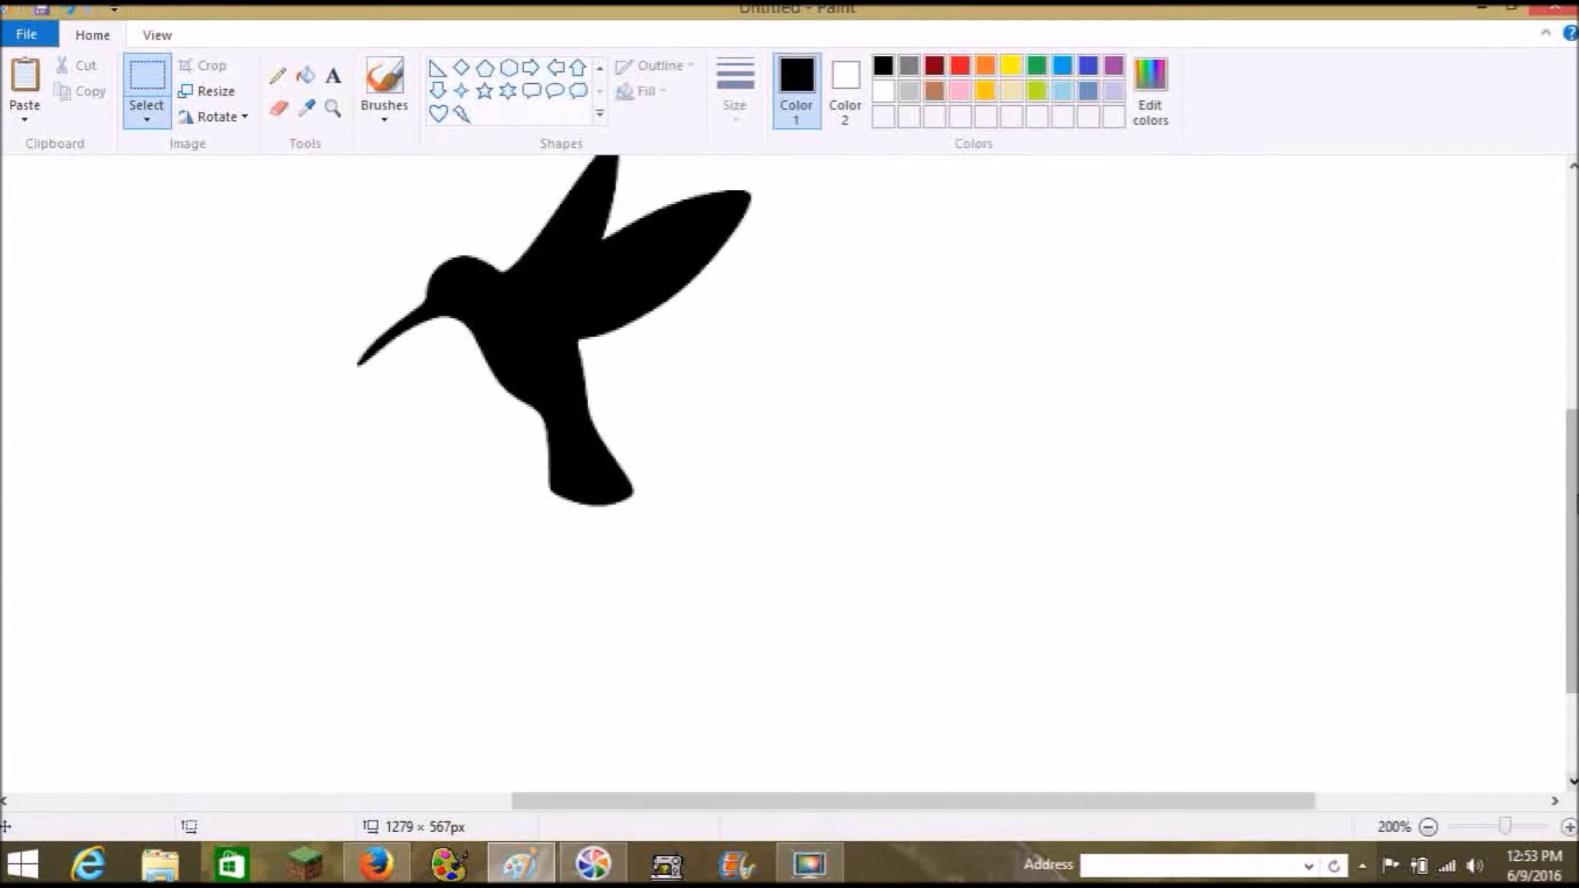
{"action": "scroll", "coordinate": [1571, 510], "scroll_direction": "up", "scroll_amount": 3}
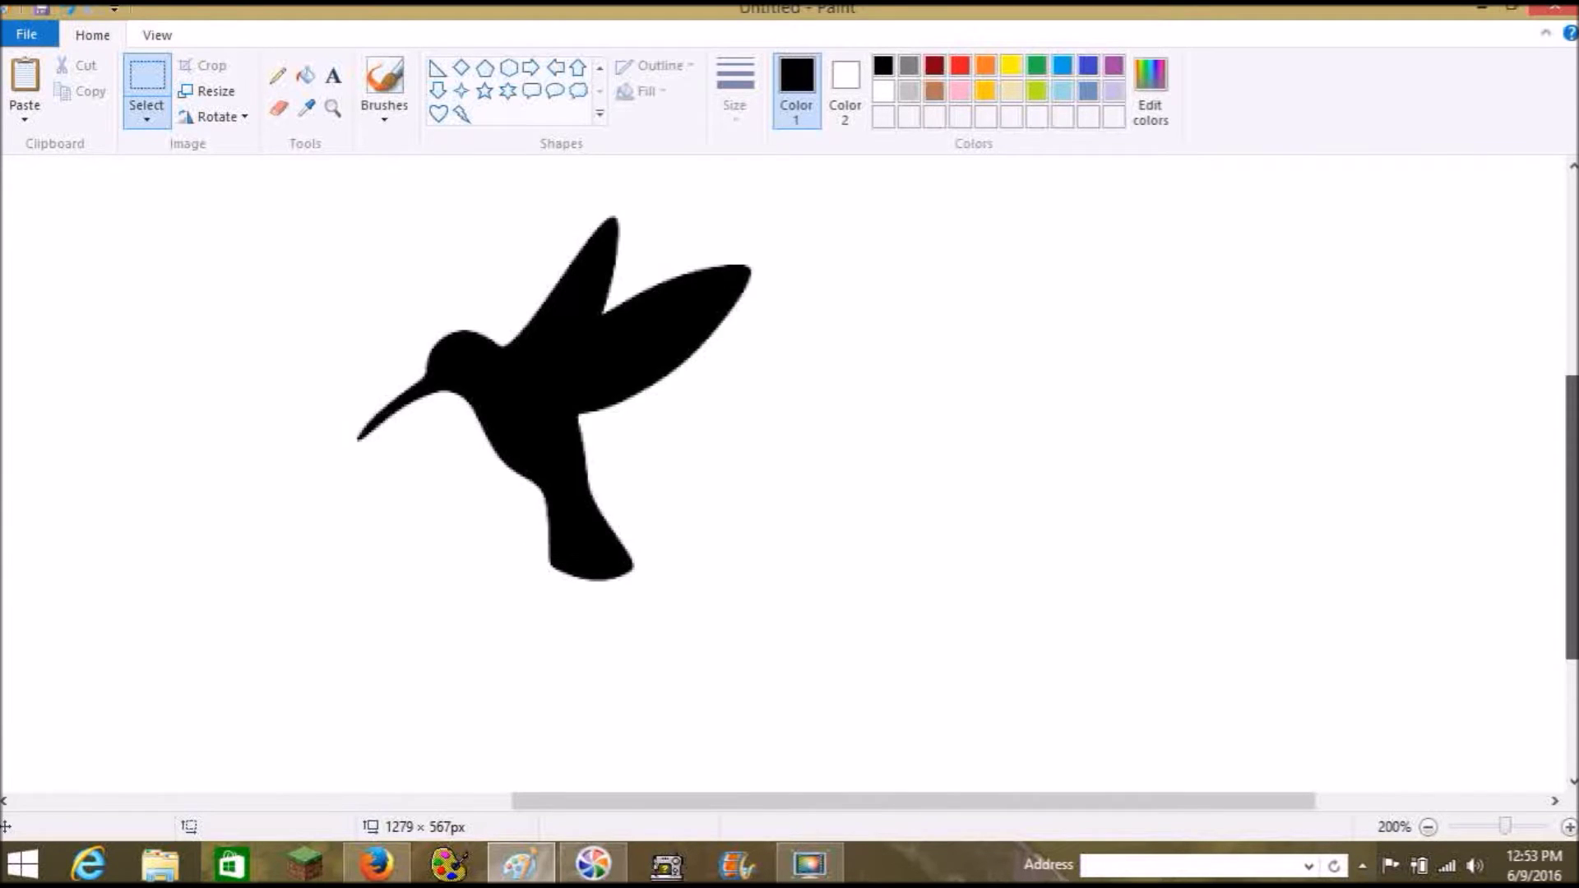
{"action": "left_click", "coordinate": [148, 119]}
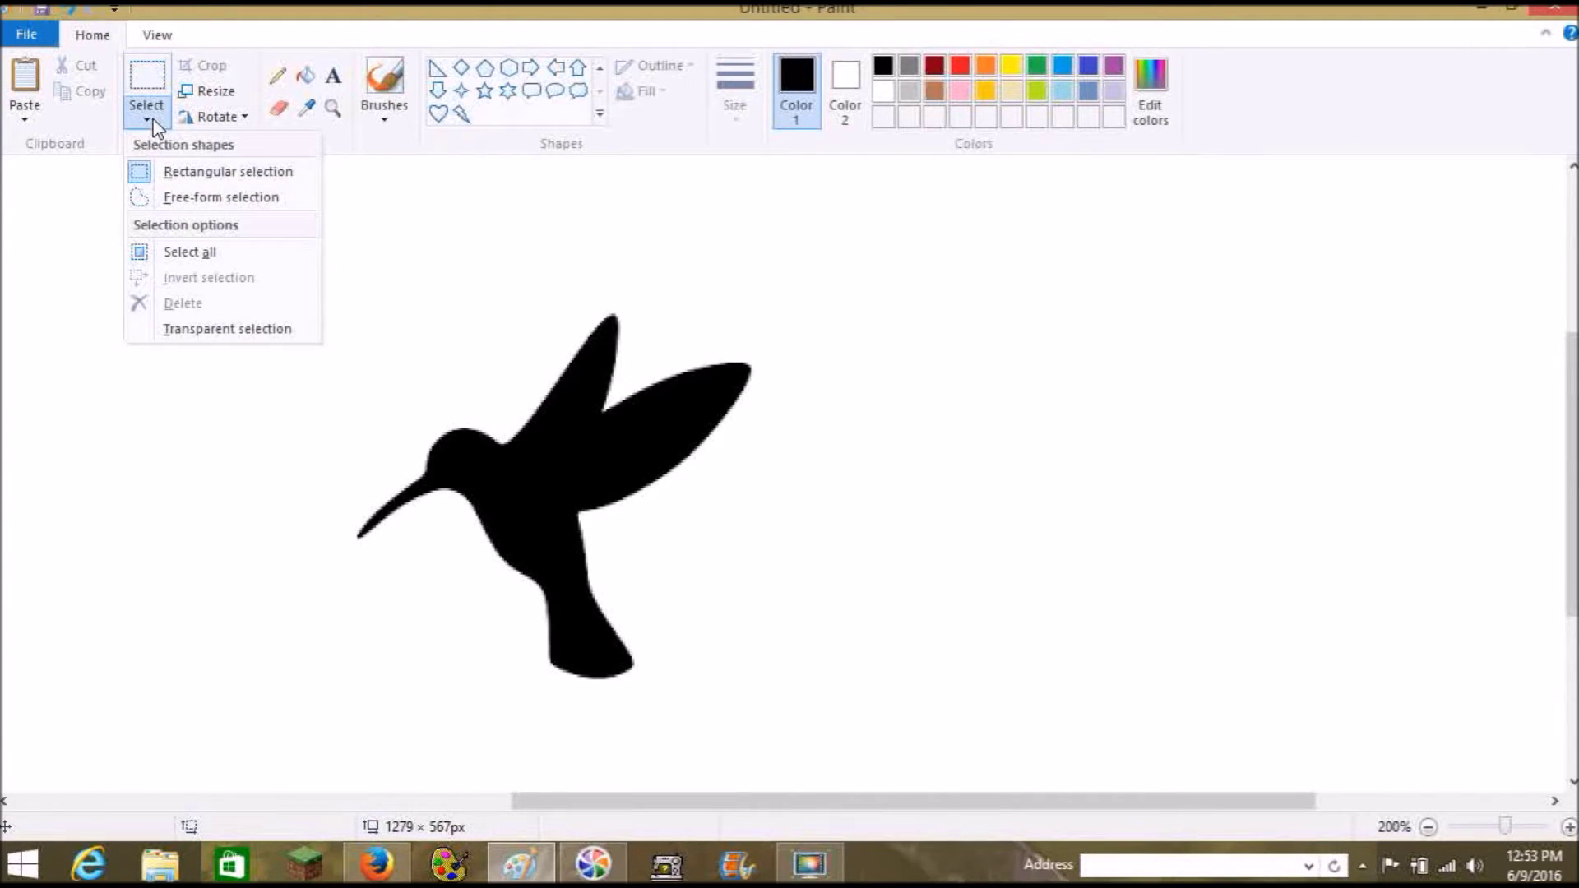
{"action": "left_click", "coordinate": [178, 197]}
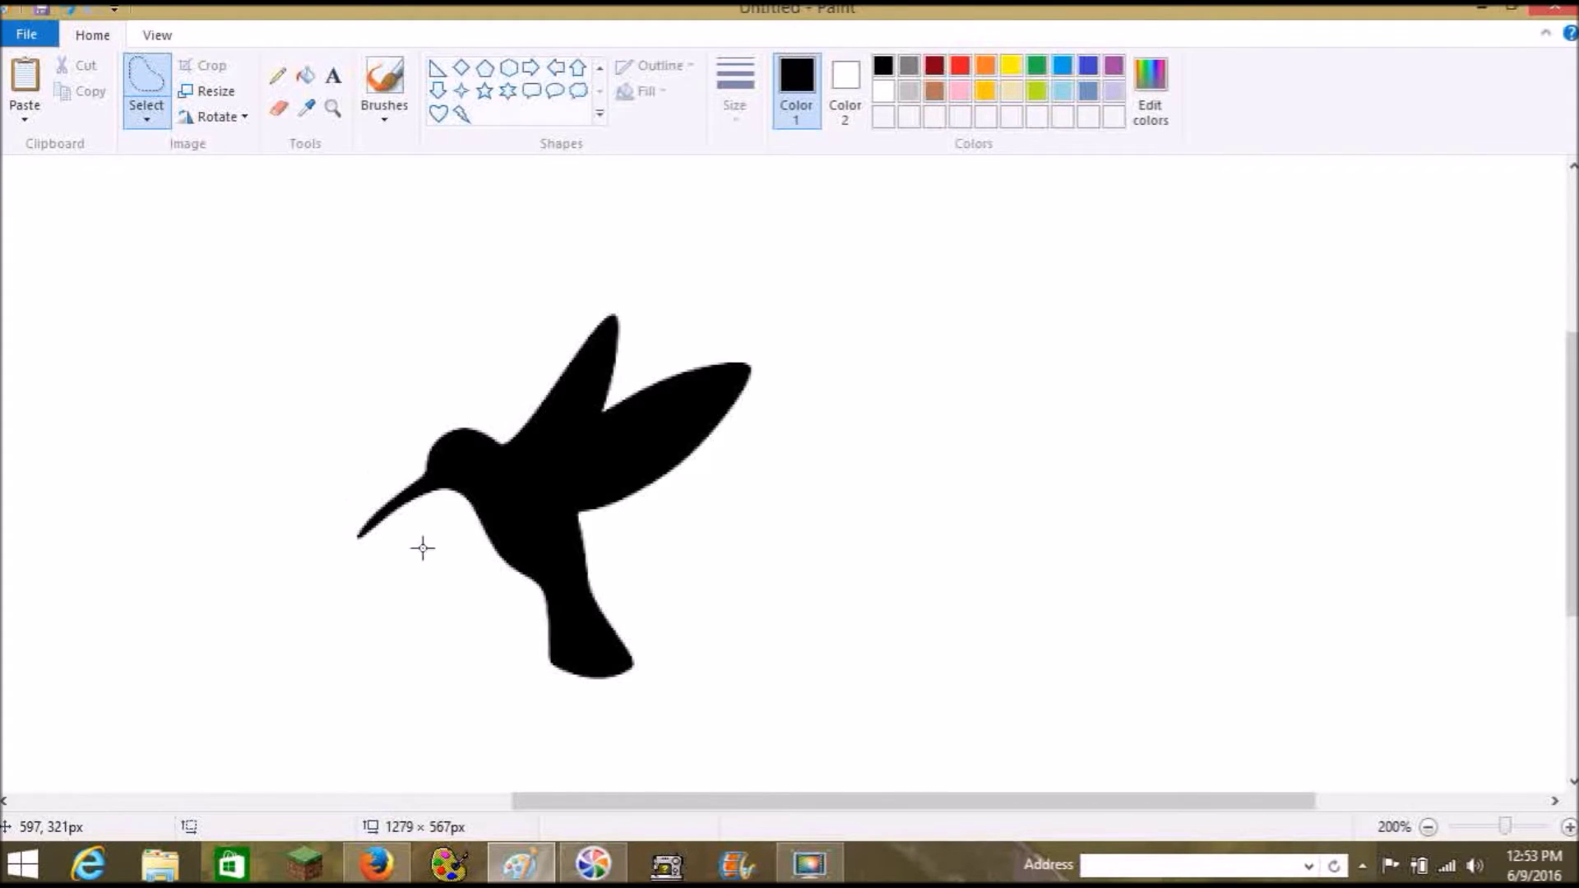
Trace a closed free-form selection closely around the whole hummingbird silhouette.
{"action": "left_click_drag", "start_coordinate": [507, 421], "coordinate": [602, 304]}
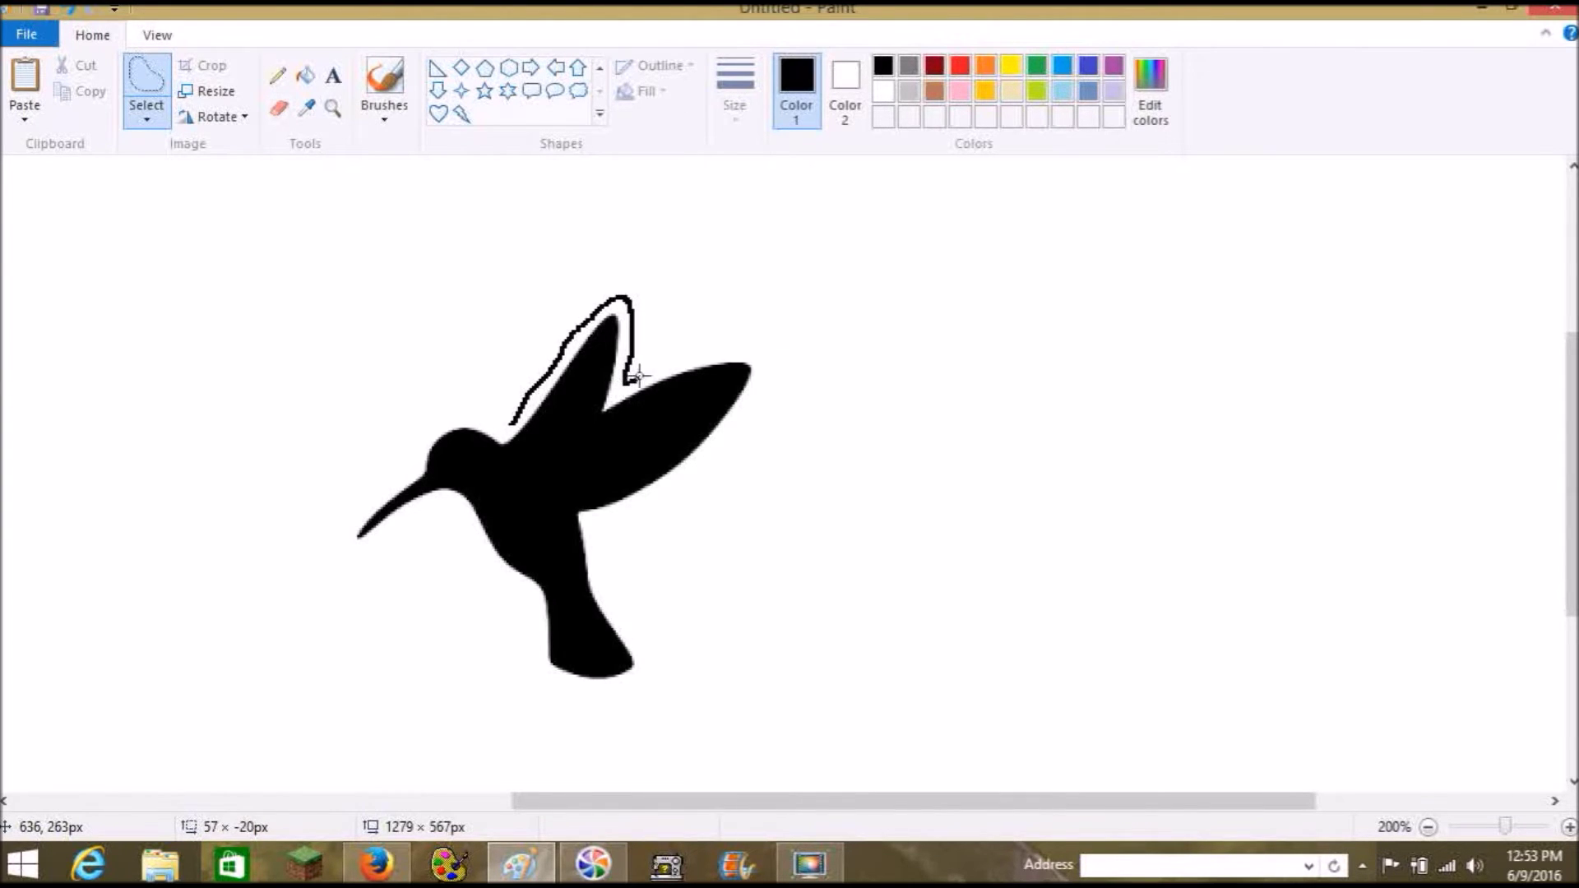
{"action": "mouse_move", "coordinate": [638, 377]}
{"action": "left_mouse_down"}
{"action": "mouse_move", "coordinate": [753, 352]}
{"action": "mouse_move", "coordinate": [775, 380]}
{"action": "mouse_move", "coordinate": [757, 427]}
{"action": "mouse_move", "coordinate": [691, 488]}
{"action": "mouse_move", "coordinate": [605, 516]}
{"action": "left_mouse_up"}
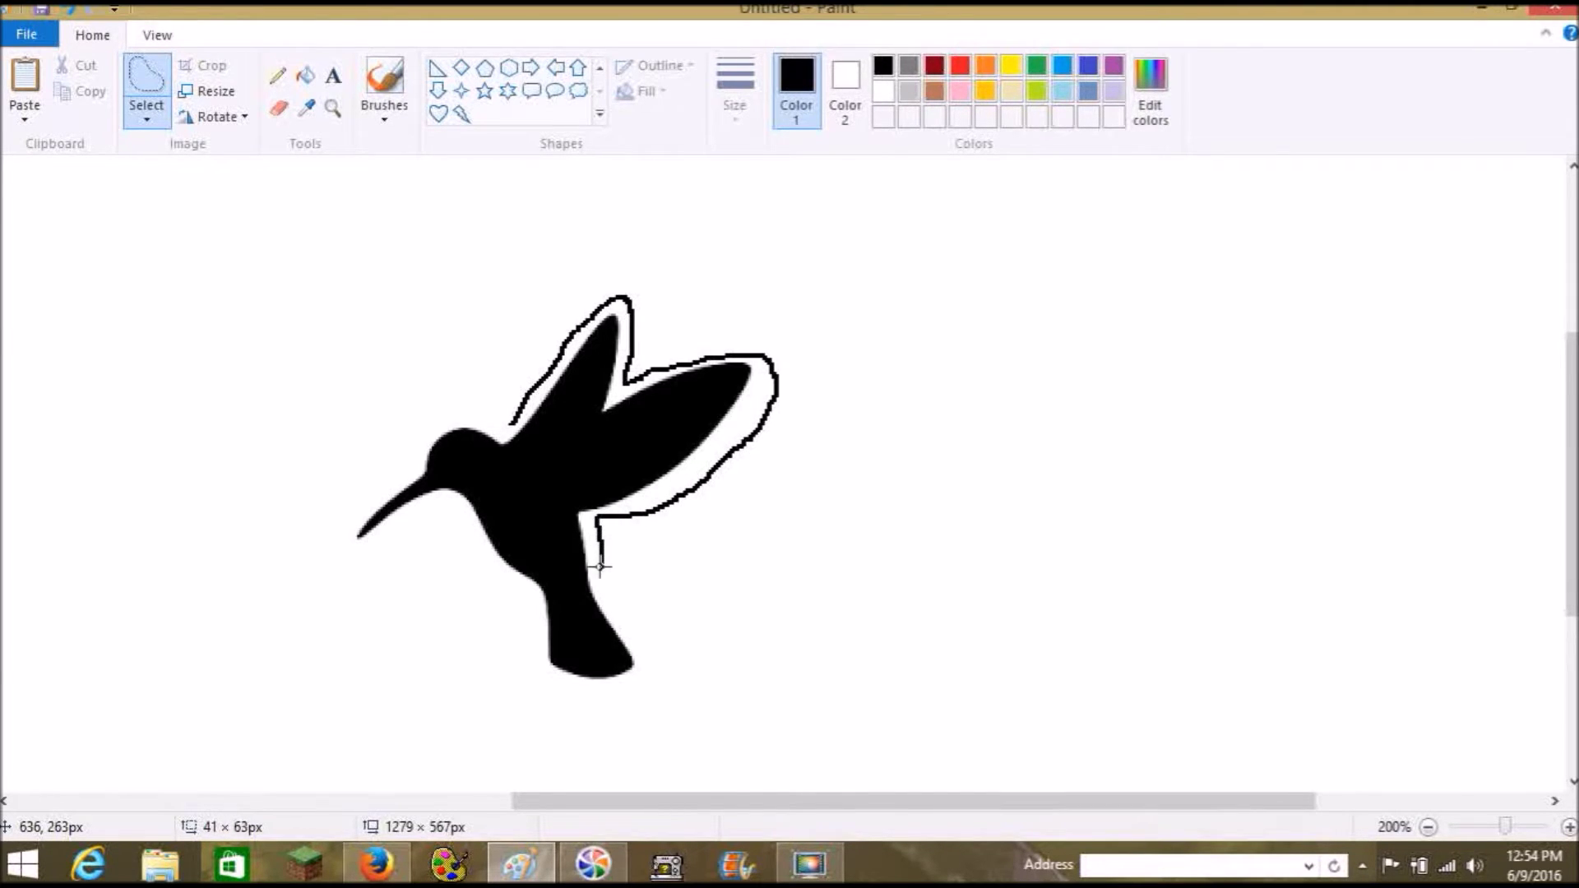
{"action": "mouse_move", "coordinate": [610, 597]}
{"action": "left_mouse_down"}
{"action": "mouse_move", "coordinate": [652, 674]}
{"action": "mouse_move", "coordinate": [591, 706]}
{"action": "mouse_move", "coordinate": [534, 680]}
{"action": "mouse_move", "coordinate": [520, 584]}
{"action": "mouse_move", "coordinate": [488, 567]}
{"action": "mouse_move", "coordinate": [455, 509]}
{"action": "mouse_move", "coordinate": [334, 558]}
{"action": "mouse_move", "coordinate": [338, 501]}
{"action": "mouse_move", "coordinate": [427, 421]}
{"action": "mouse_move", "coordinate": [491, 409]}
{"action": "left_mouse_up"}
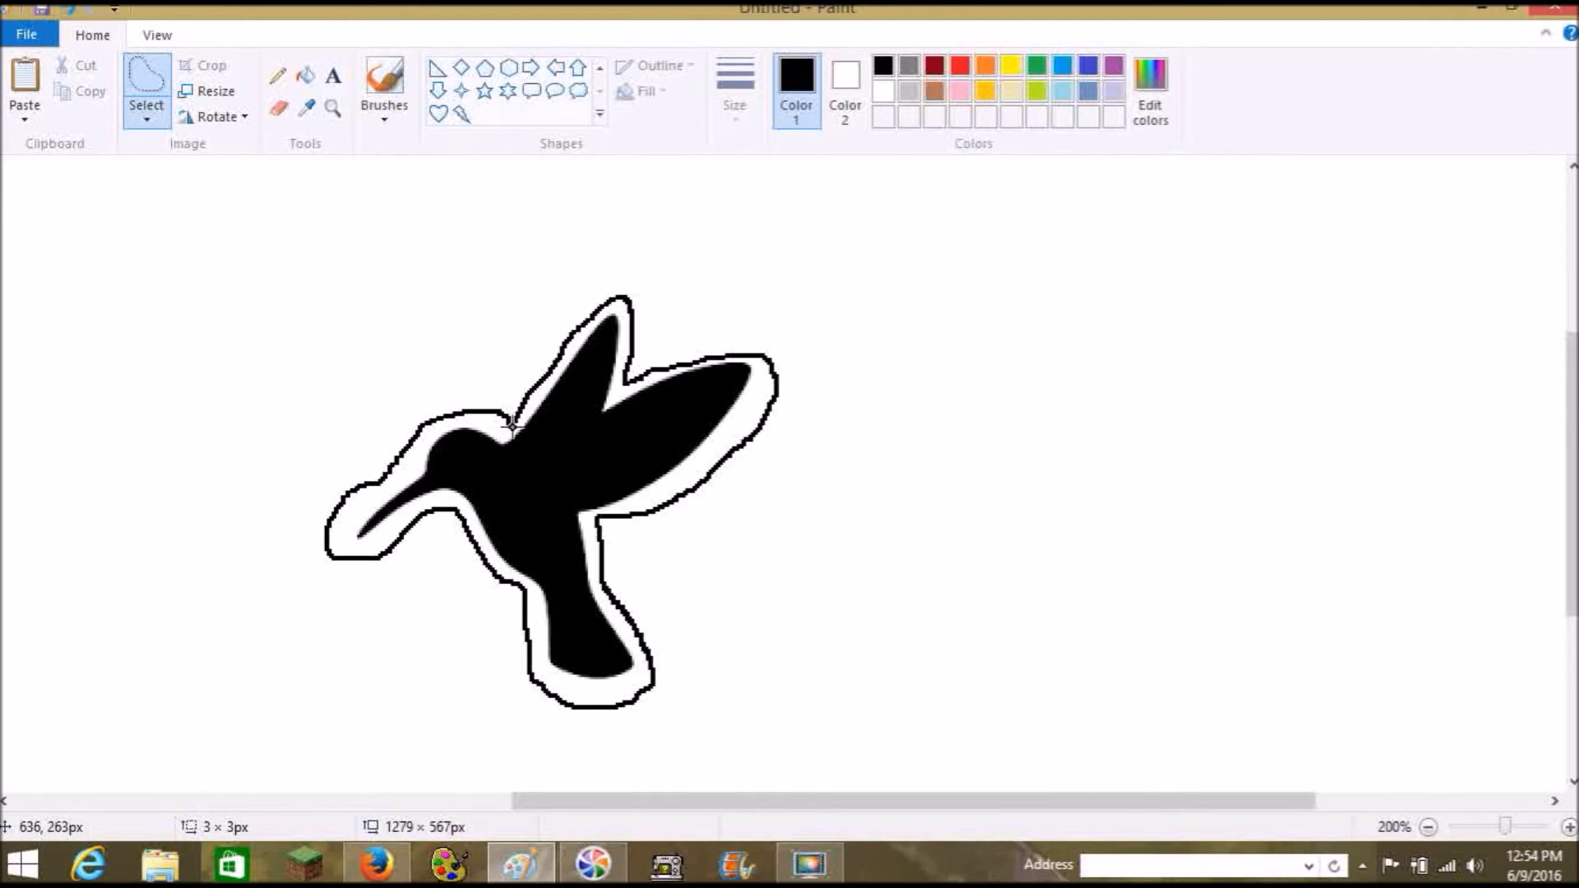
{"action": "left_click_drag", "start_coordinate": [511, 424], "coordinate": [512, 424]}
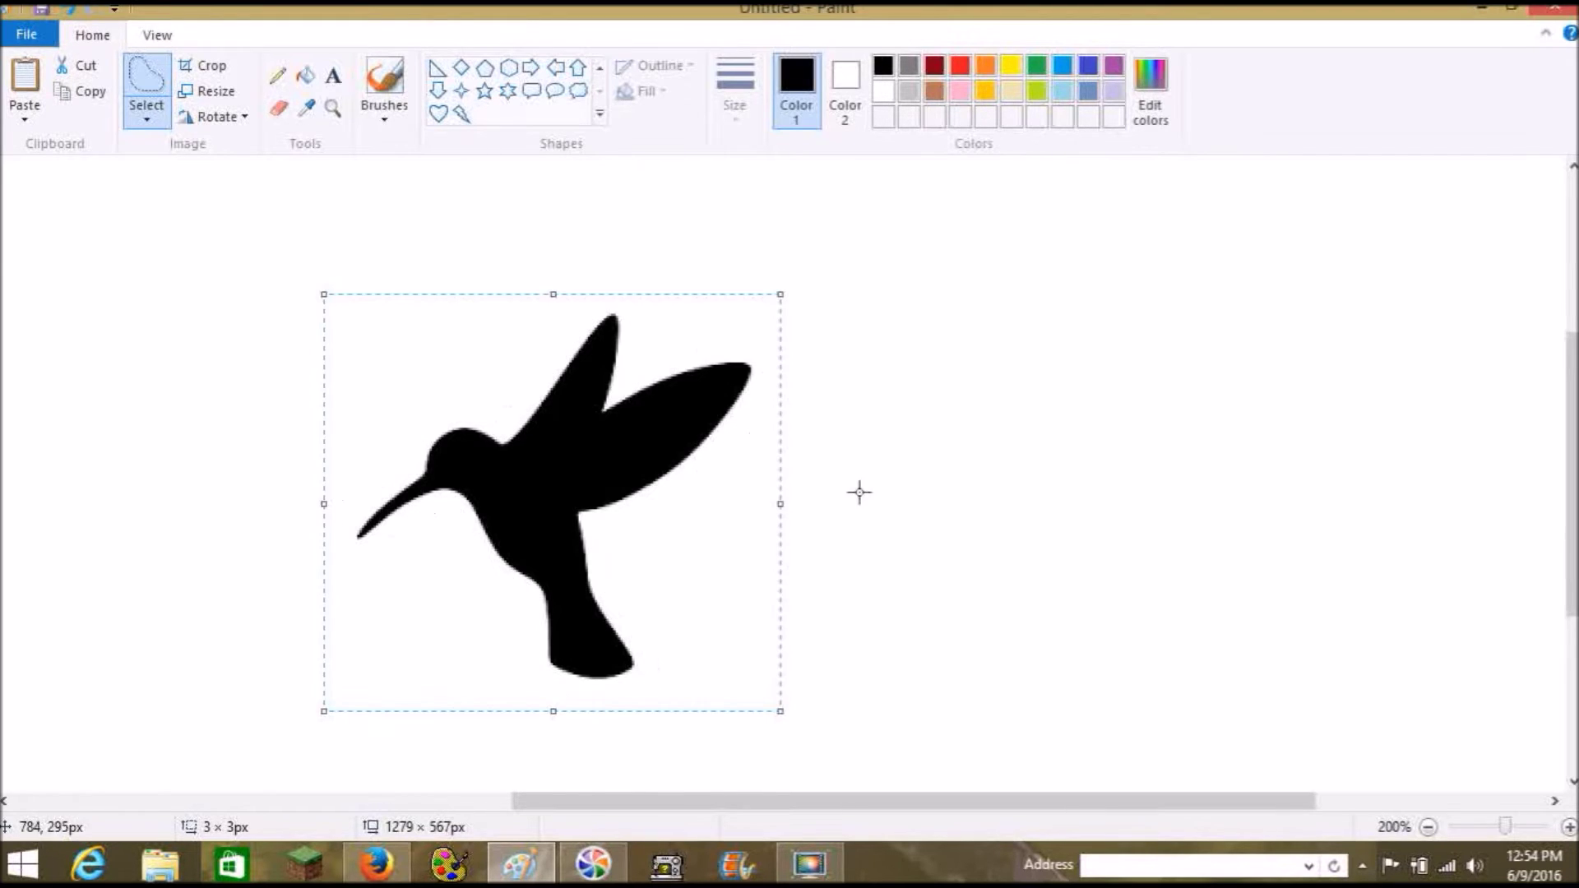
Select the hummingbird with a free-form outline, shrink the selection to about 143 × 137 px, and place it inside the heart.
{"action": "left_click", "coordinate": [1428, 827]}
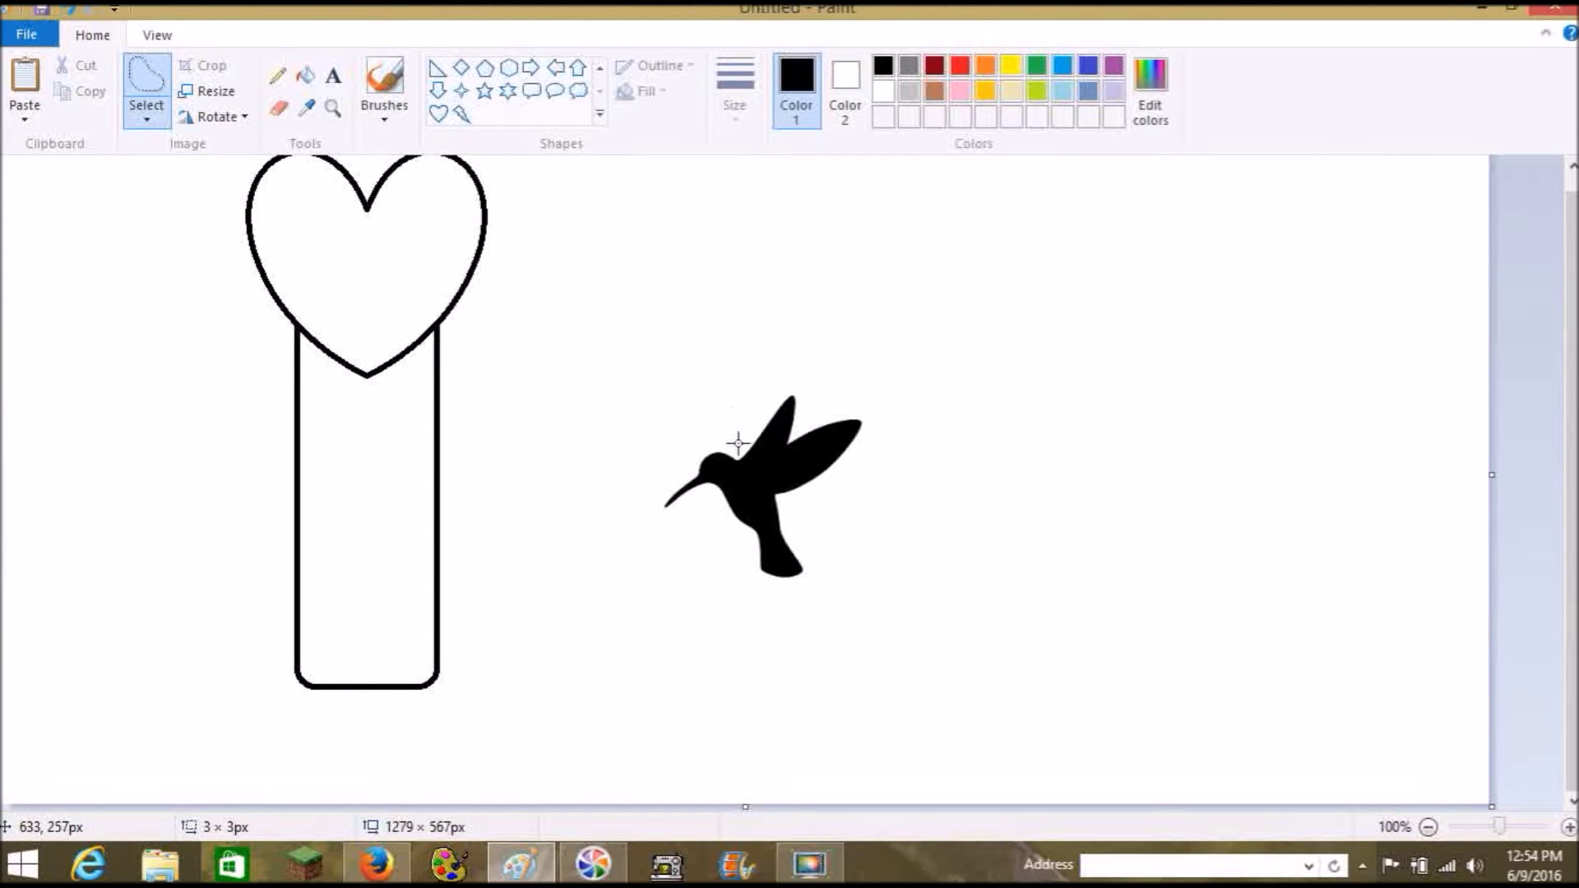
{"action": "mouse_move", "coordinate": [742, 442]}
{"action": "left_mouse_down"}
{"action": "mouse_move", "coordinate": [769, 390]}
{"action": "mouse_move", "coordinate": [802, 375]}
{"action": "mouse_move", "coordinate": [809, 417]}
{"action": "mouse_move", "coordinate": [884, 422]}
{"action": "mouse_move", "coordinate": [842, 484]}
{"action": "mouse_move", "coordinate": [787, 505]}
{"action": "mouse_move", "coordinate": [787, 534]}
{"action": "mouse_move", "coordinate": [819, 568]}
{"action": "mouse_move", "coordinate": [810, 592]}
{"action": "mouse_move", "coordinate": [755, 594]}
{"action": "mouse_move", "coordinate": [710, 500]}
{"action": "mouse_move", "coordinate": [650, 510]}
{"action": "mouse_move", "coordinate": [652, 476]}
{"action": "mouse_move", "coordinate": [726, 426]}
{"action": "mouse_move", "coordinate": [741, 437]}
{"action": "mouse_move", "coordinate": [541, 414]}
{"action": "mouse_move", "coordinate": [415, 352]}
{"action": "mouse_move", "coordinate": [373, 261]}
{"action": "mouse_move", "coordinate": [398, 291]}
{"action": "mouse_move", "coordinate": [293, 271]}
{"action": "mouse_move", "coordinate": [322, 309]}
{"action": "mouse_move", "coordinate": [379, 285]}
{"action": "mouse_move", "coordinate": [417, 298]}
{"action": "mouse_move", "coordinate": [678, 459]}
{"action": "mouse_move", "coordinate": [548, 354]}
{"action": "mouse_move", "coordinate": [404, 295]}
{"action": "left_mouse_up"}
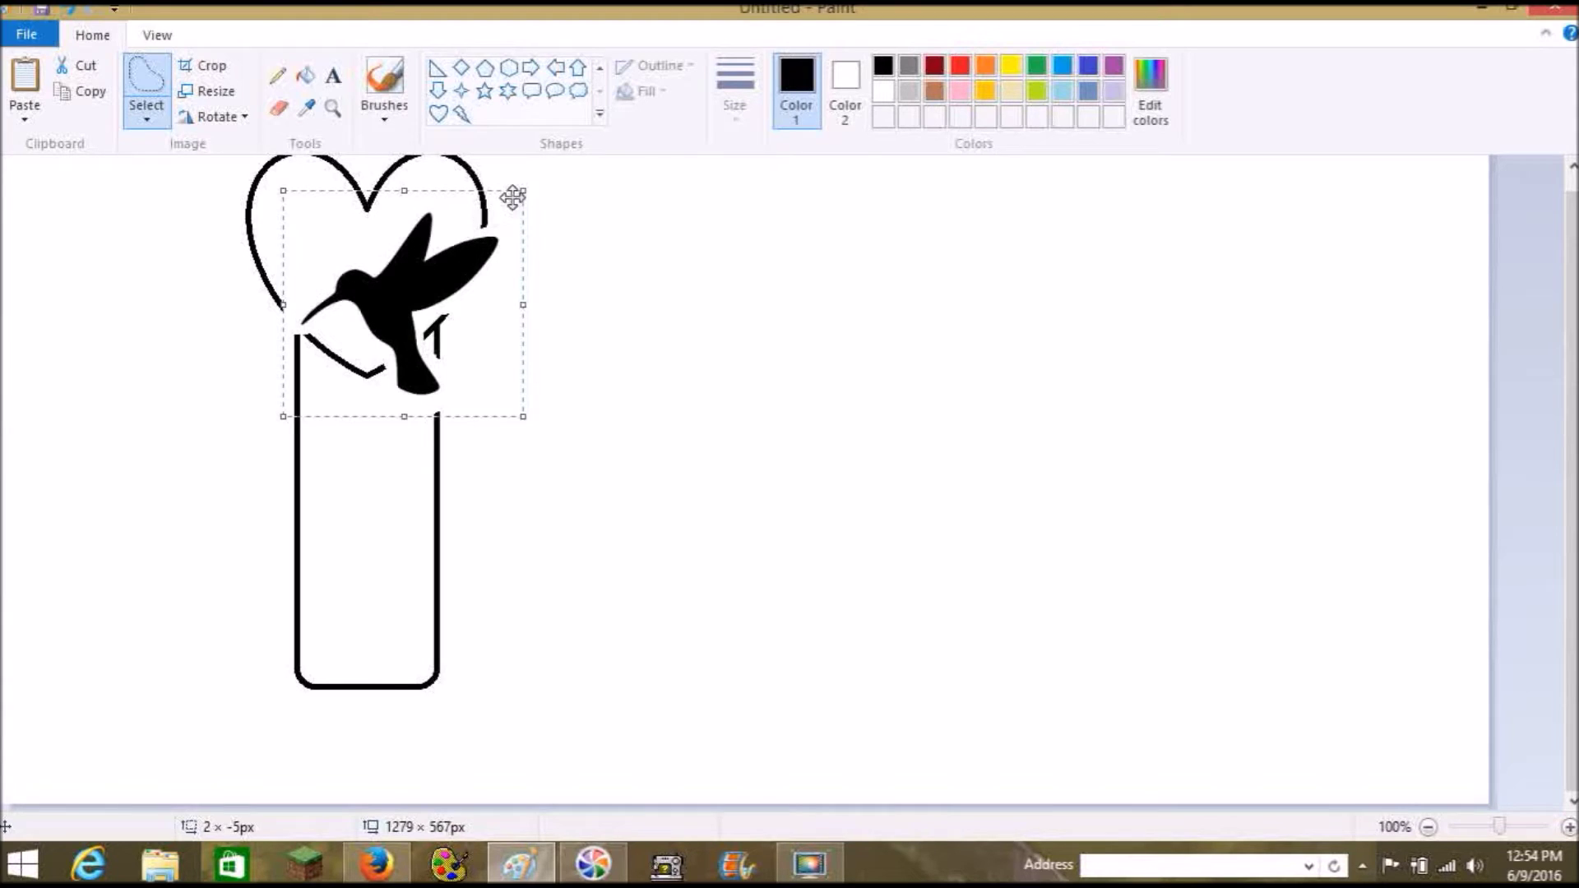
{"action": "left_click_drag", "start_coordinate": [523, 190], "coordinate": [448, 257]}
{"action": "left_click_drag", "start_coordinate": [370, 342], "coordinate": [366, 280]}
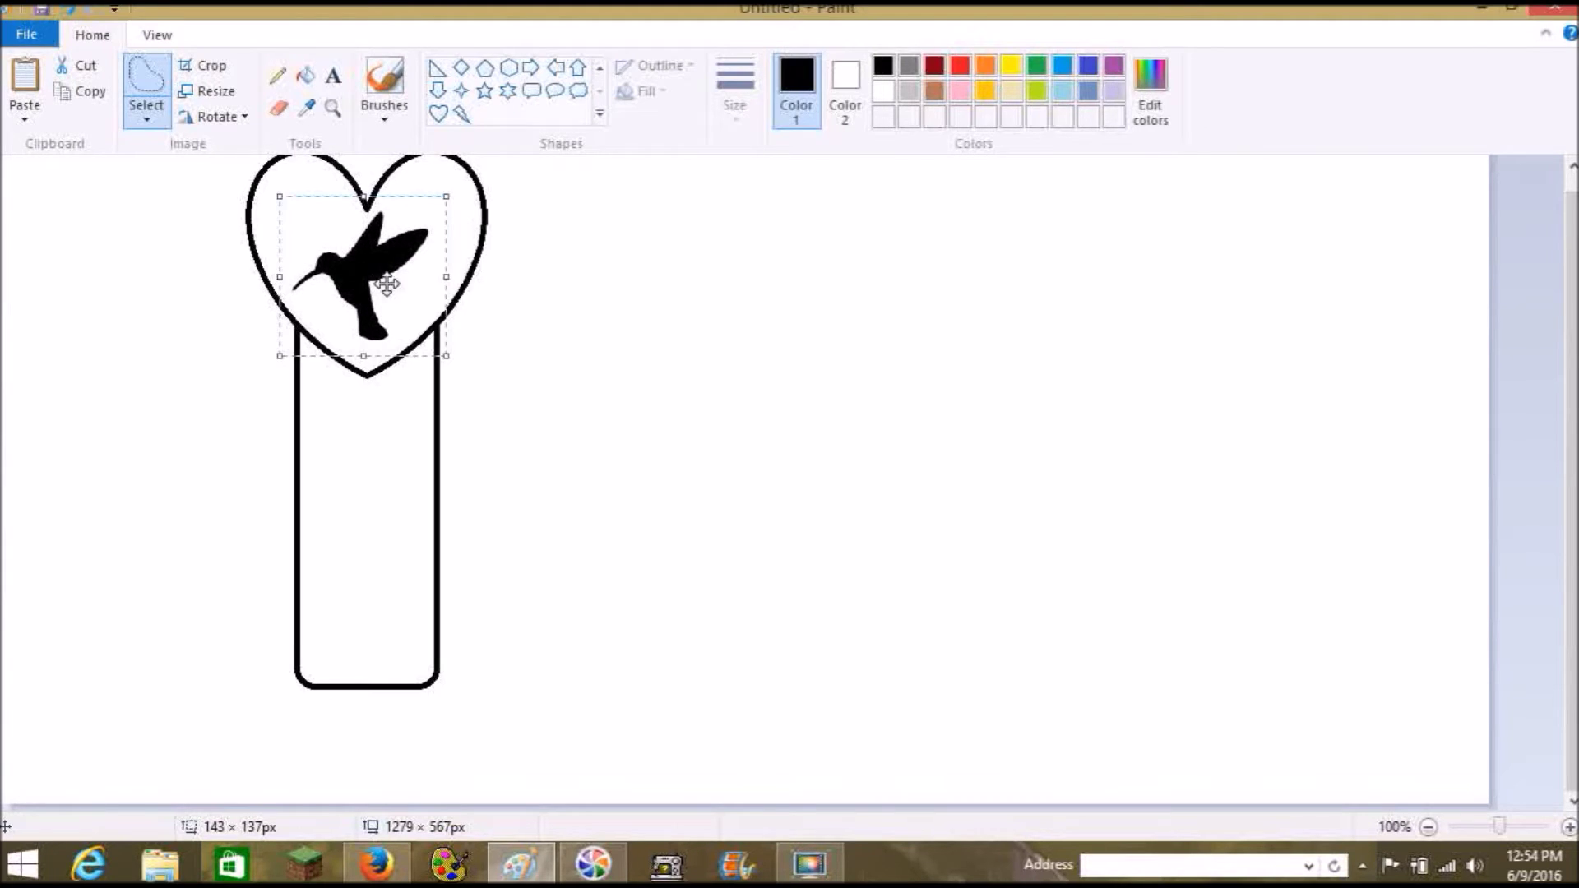
{"action": "left_click", "coordinate": [547, 322]}
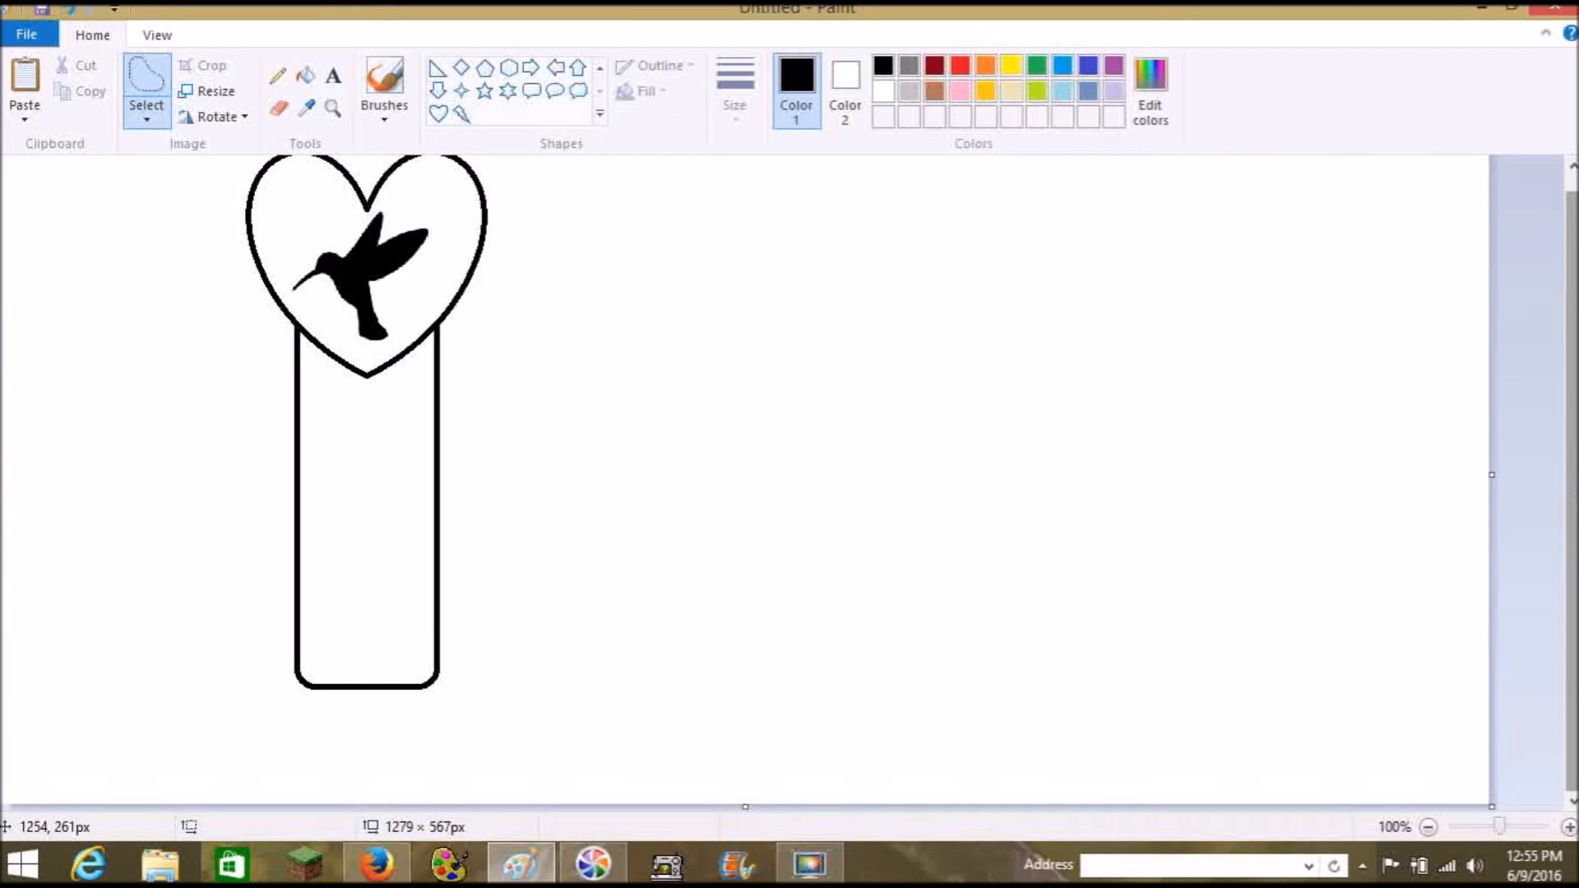
Crop the canvas around the heart-topped shape to about 260 × 477 px using rectangular selection, and trim it further to about 216 × 474 px.
{"action": "scroll", "coordinate": [1528, 377], "scroll_direction": "up", "scroll_amount": 2}
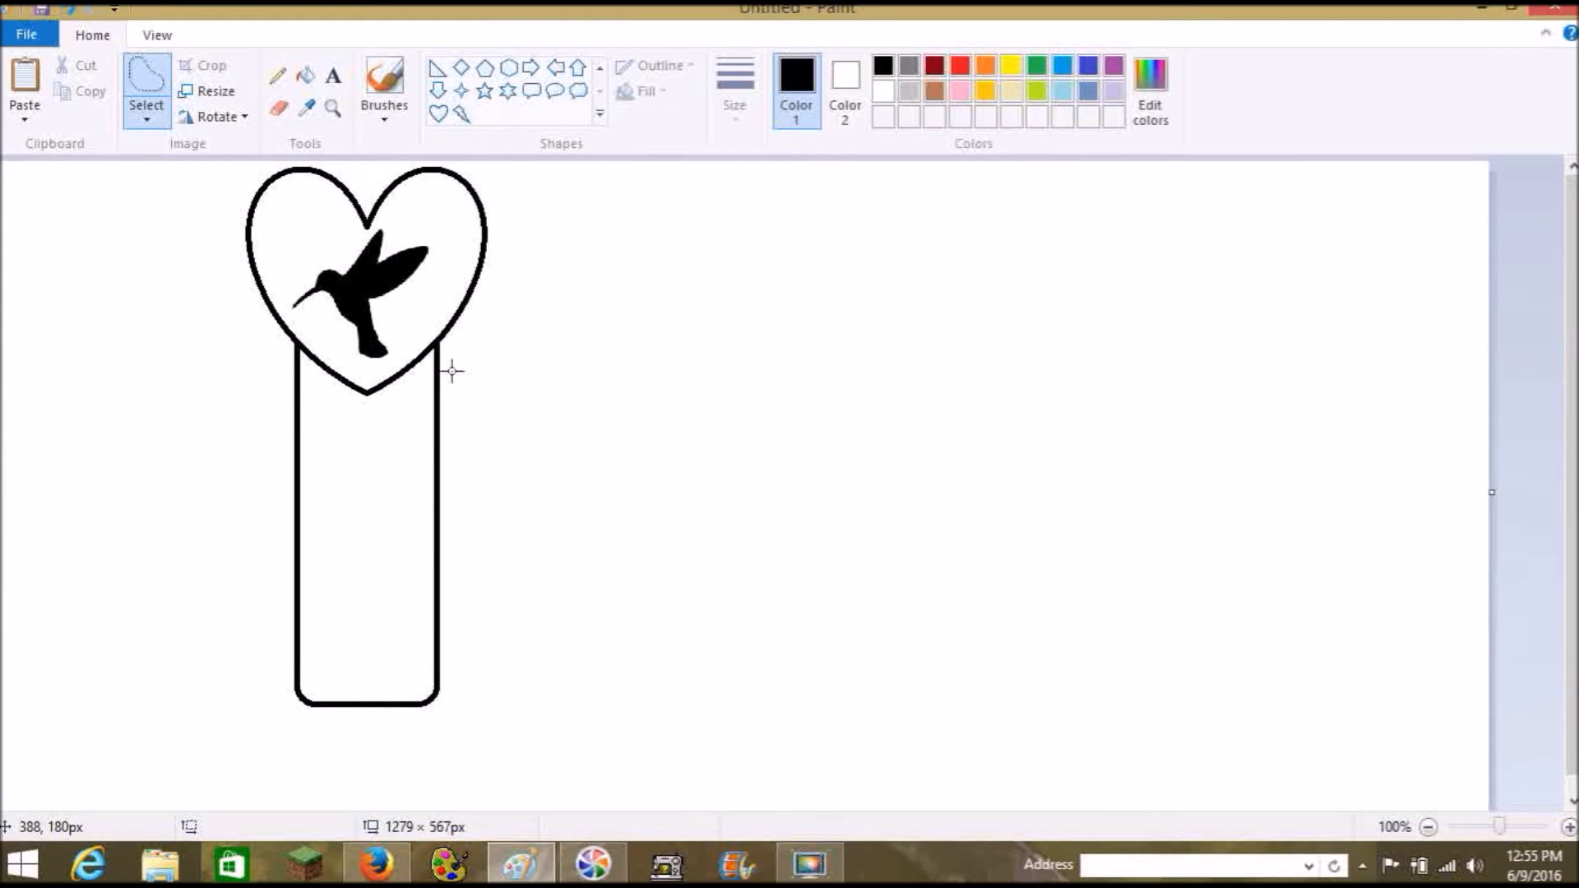
{"action": "left_click", "coordinate": [157, 115]}
{"action": "left_click", "coordinate": [177, 166]}
{"action": "mouse_move", "coordinate": [192, 163]}
{"action": "left_mouse_down"}
{"action": "mouse_move", "coordinate": [353, 201]}
{"action": "mouse_move", "coordinate": [522, 567]}
{"action": "mouse_move", "coordinate": [511, 705]}
{"action": "mouse_move", "coordinate": [504, 725]}
{"action": "mouse_move", "coordinate": [494, 716]}
{"action": "left_mouse_up"}
{"action": "left_click", "coordinate": [206, 65]}
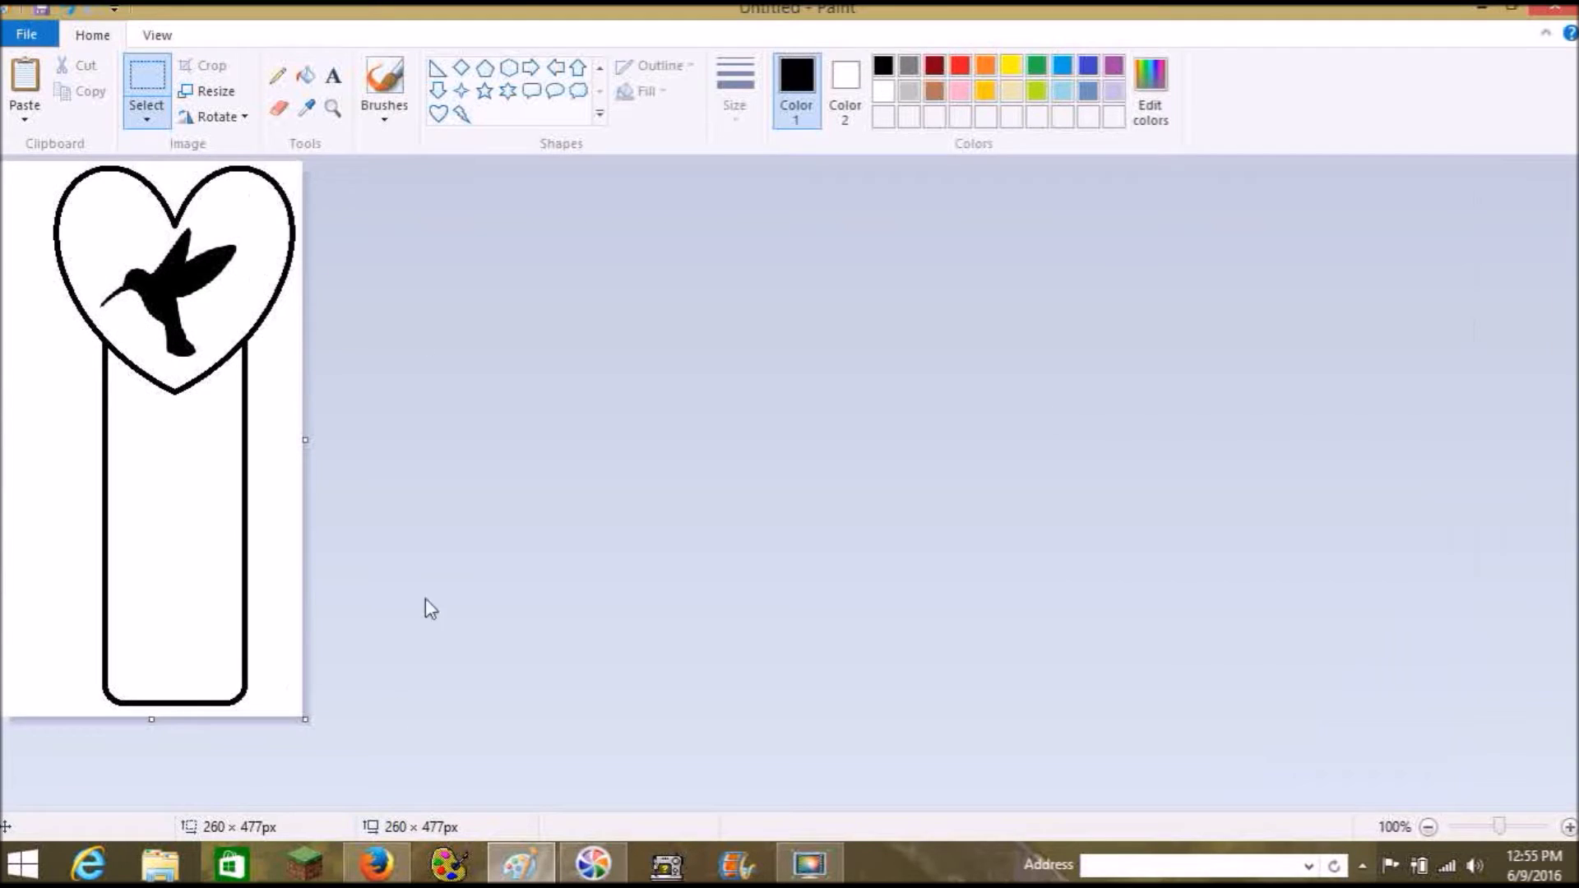
{"action": "left_click_drag", "start_coordinate": [297, 710], "coordinate": [47, 154]}
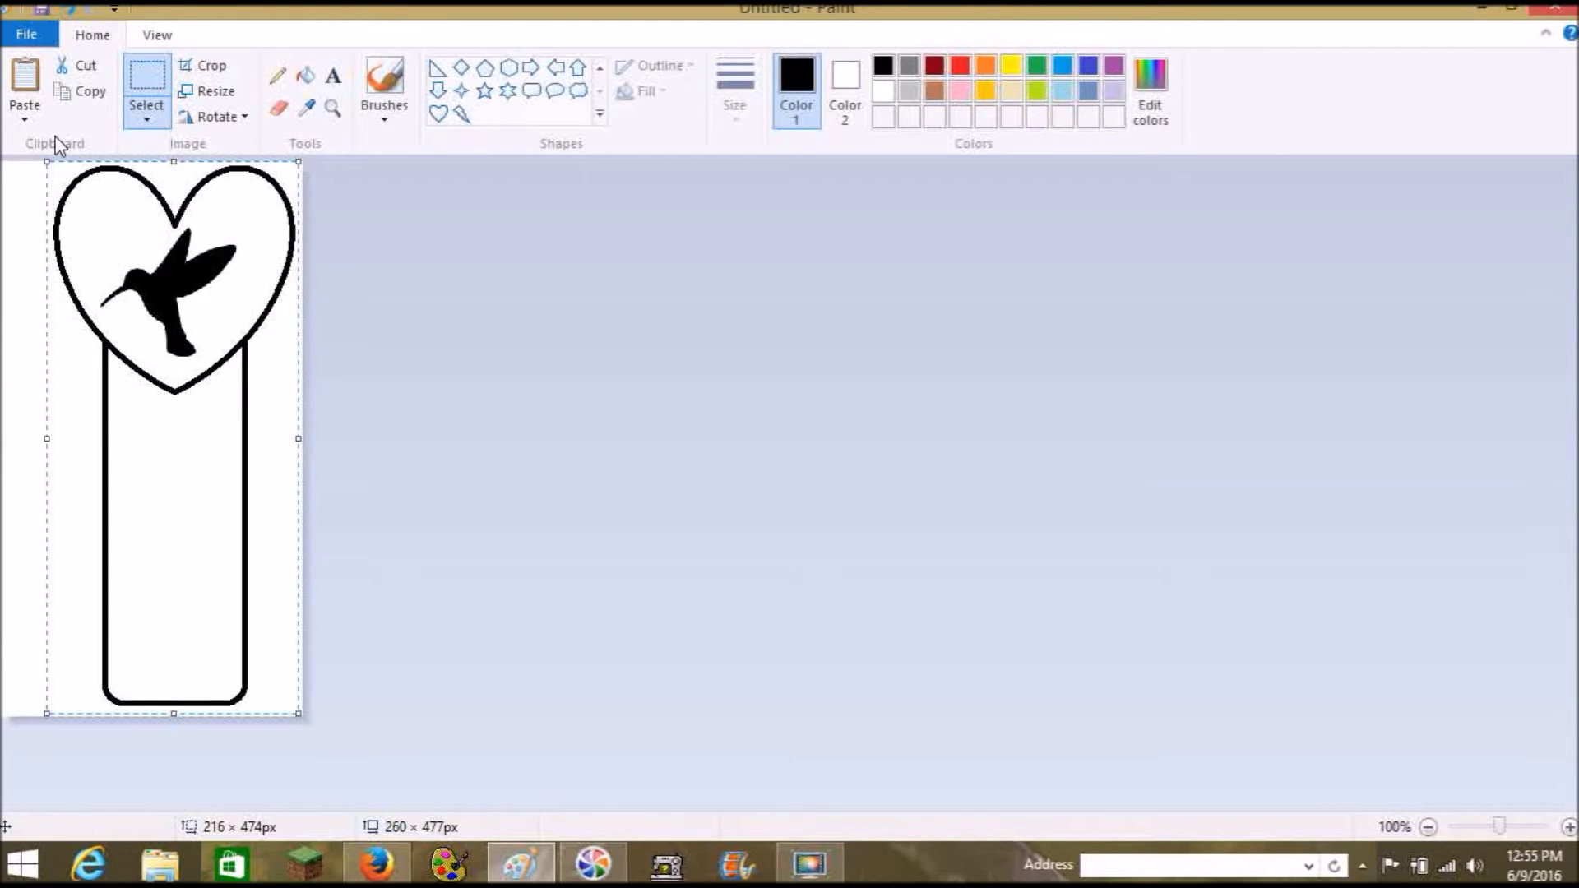
{"action": "left_click", "coordinate": [206, 64]}
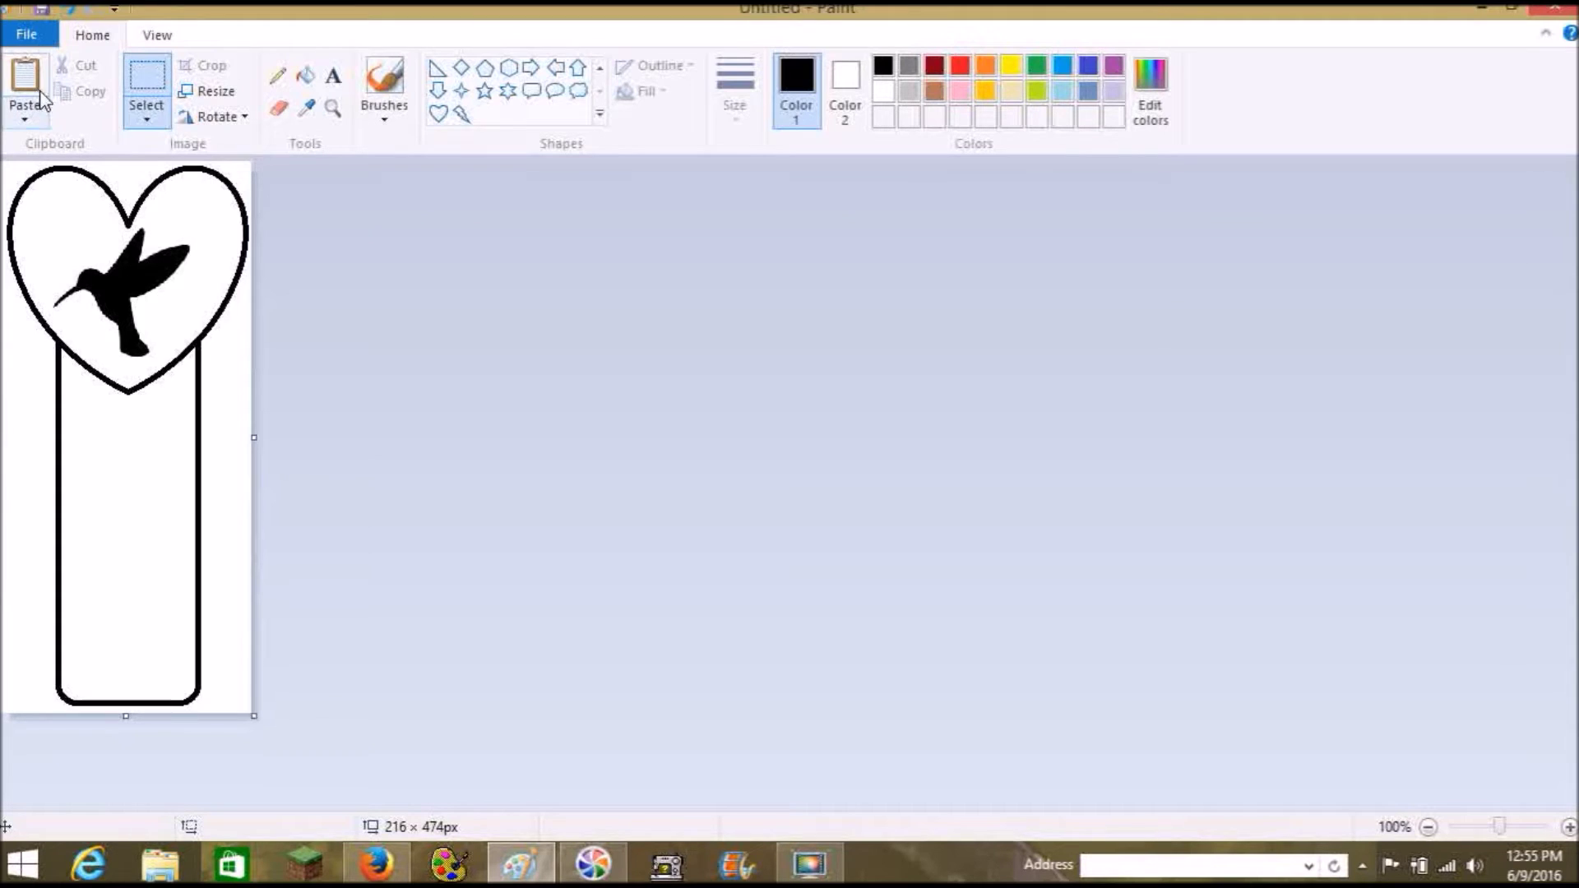
Select the entire cropped image and copy it.
{"action": "left_click", "coordinate": [148, 117]}
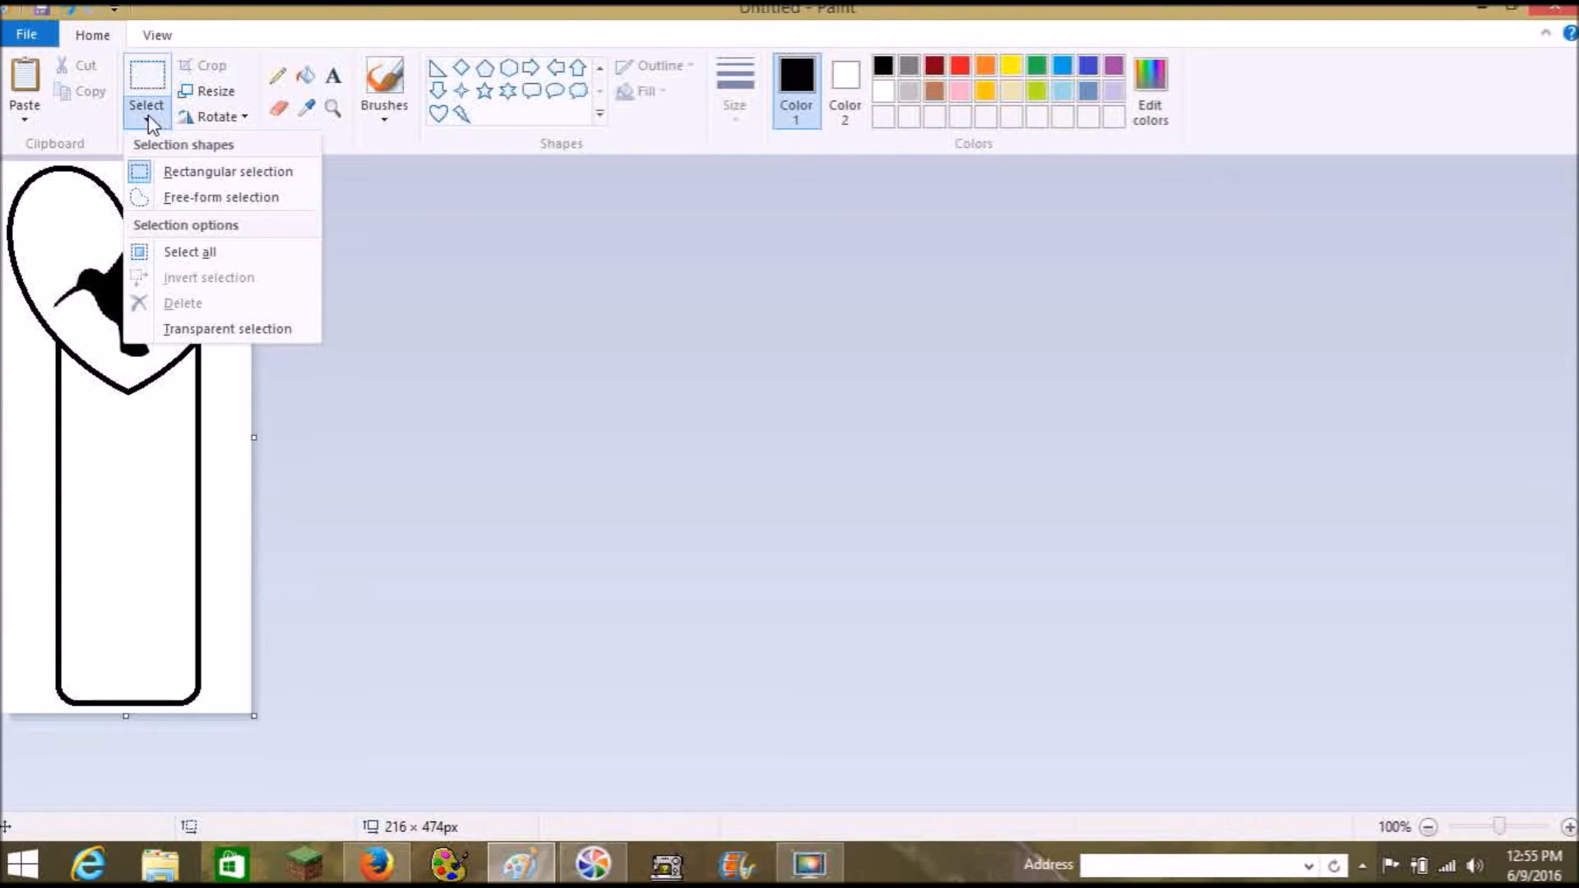
{"action": "left_click", "coordinate": [168, 253]}
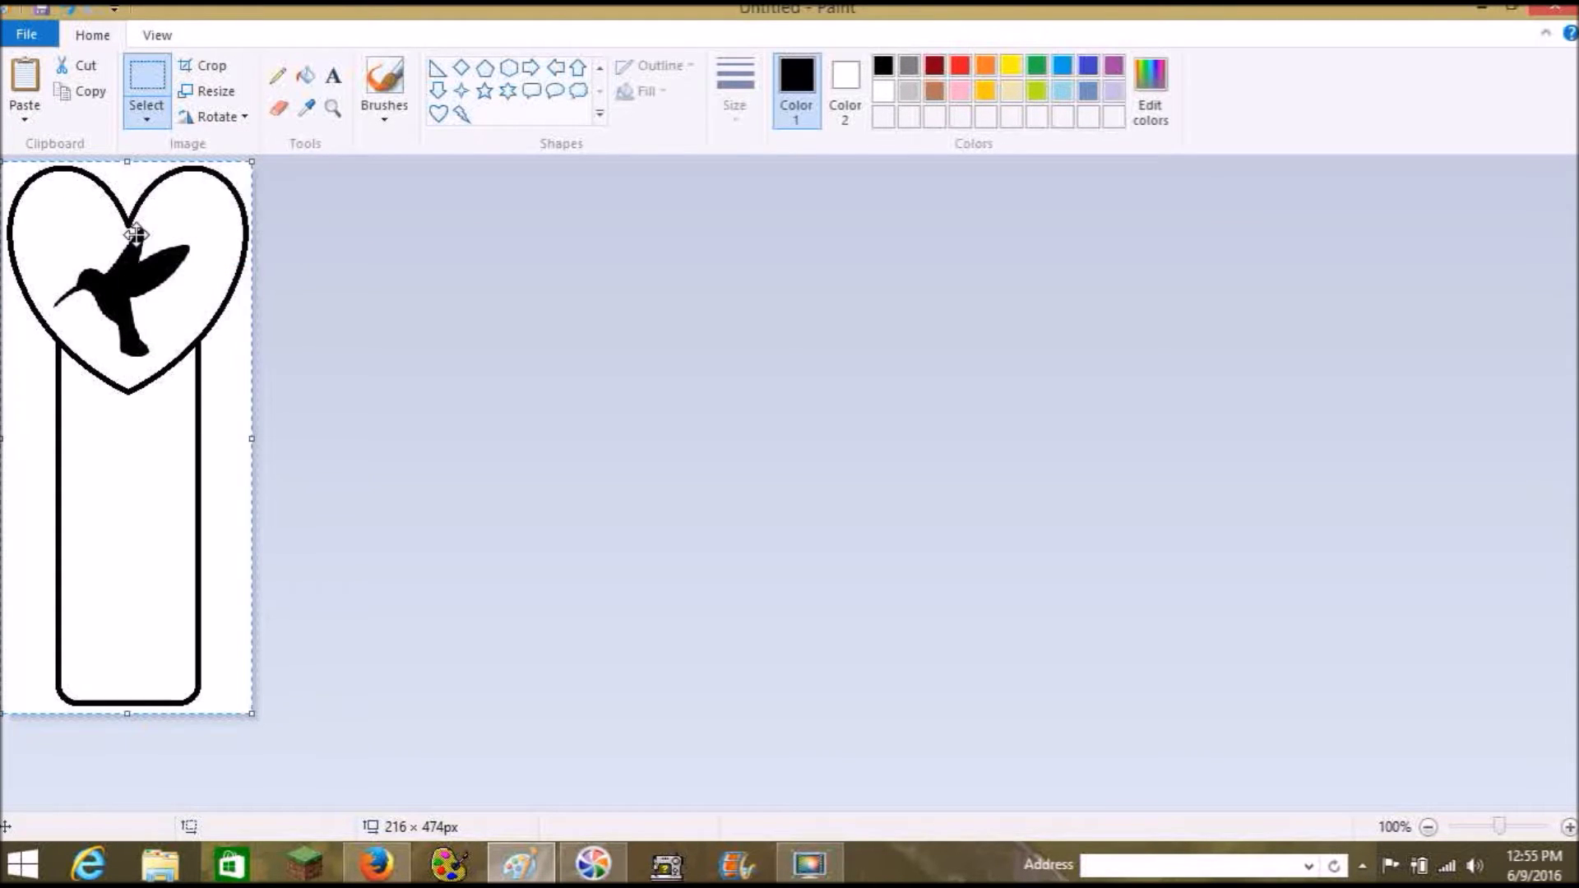
{"action": "left_click", "coordinate": [86, 92]}
Open SewArt with the demo evaluation, maximize its window, and paste the copied design.
{"action": "left_click", "coordinate": [449, 864]}
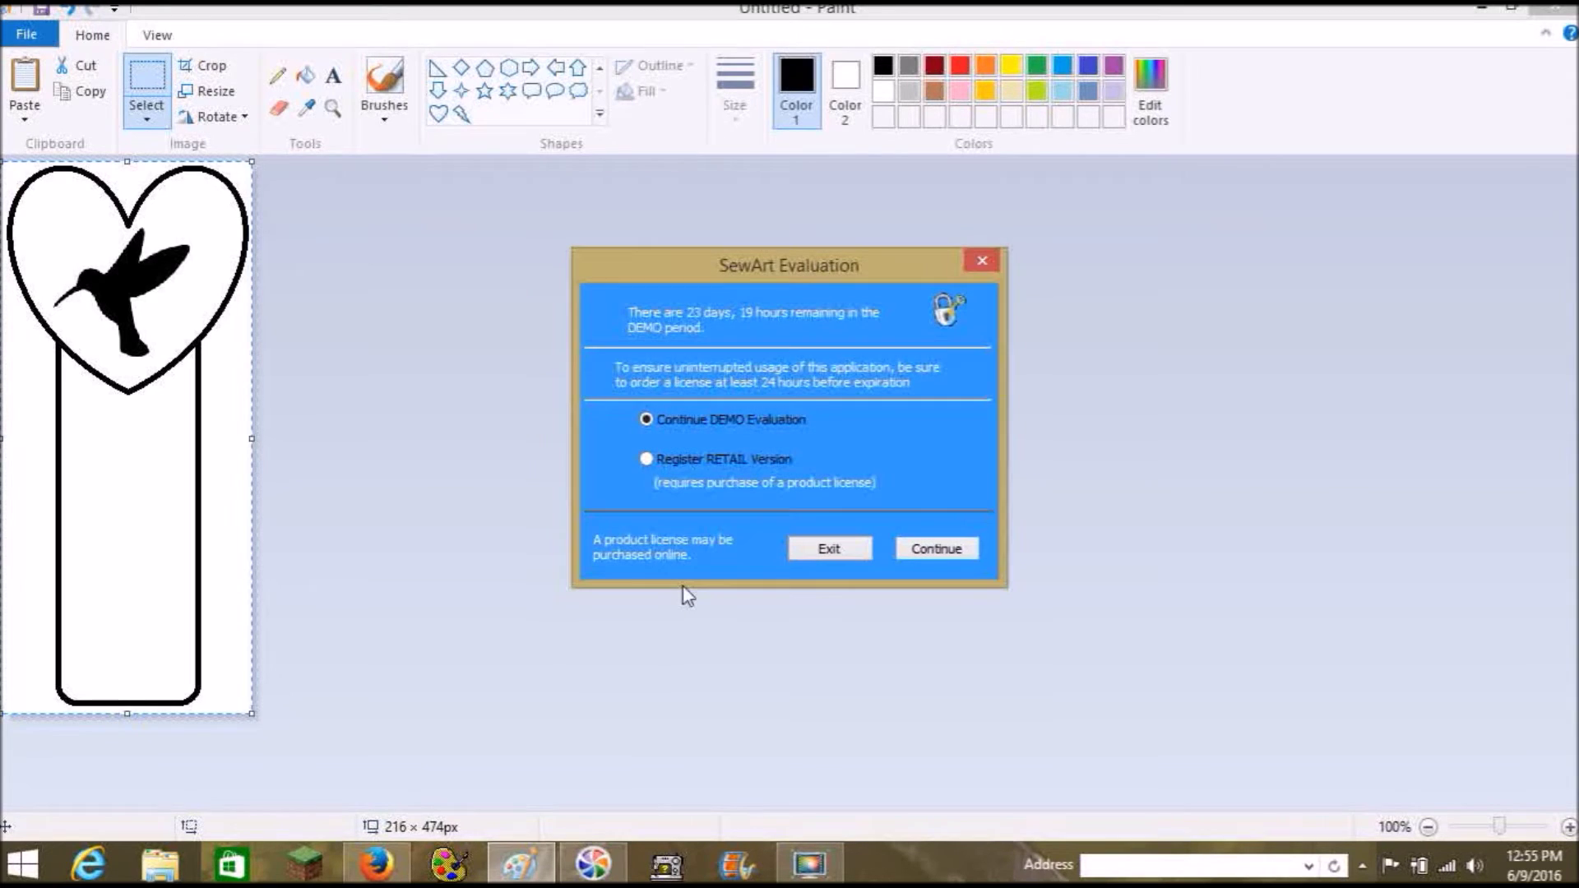
{"action": "left_click", "coordinate": [937, 546]}
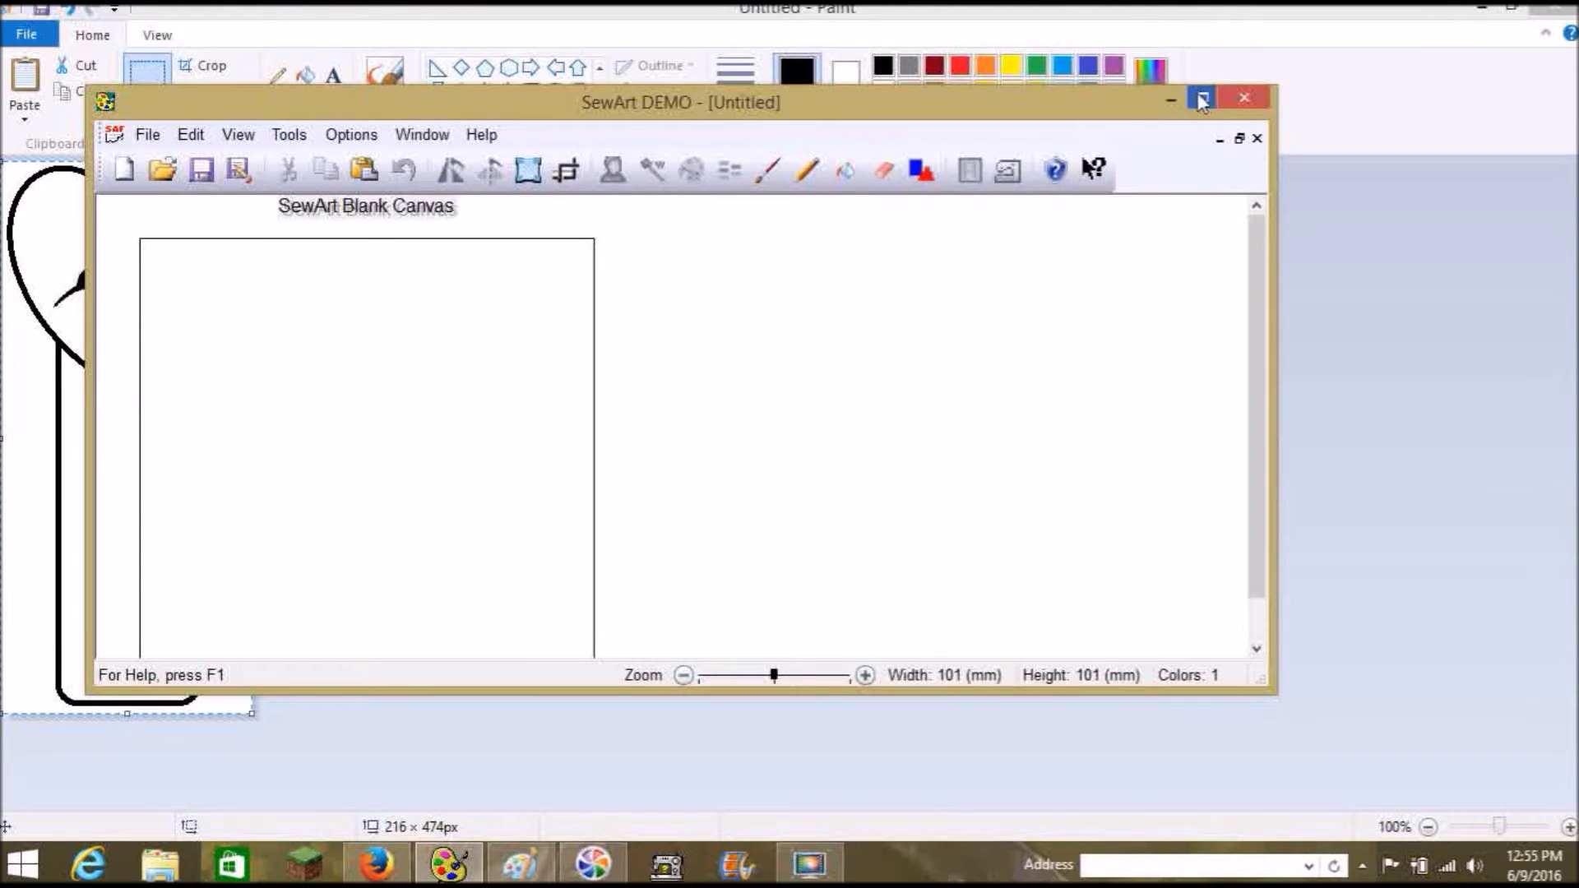
{"action": "left_click", "coordinate": [1202, 99]}
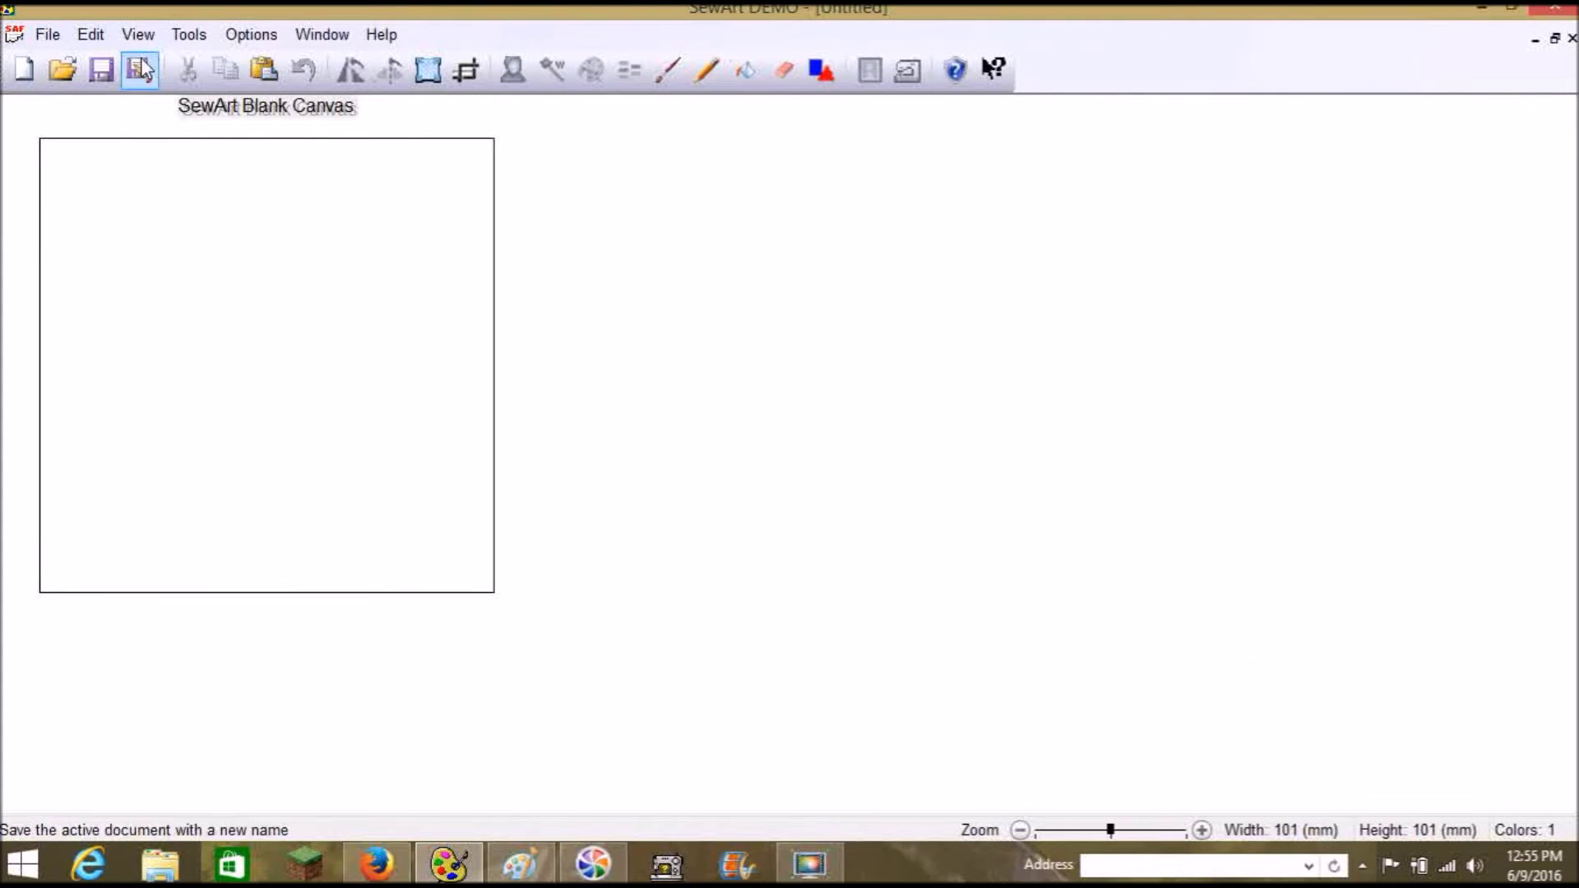
{"action": "left_click", "coordinate": [91, 37]}
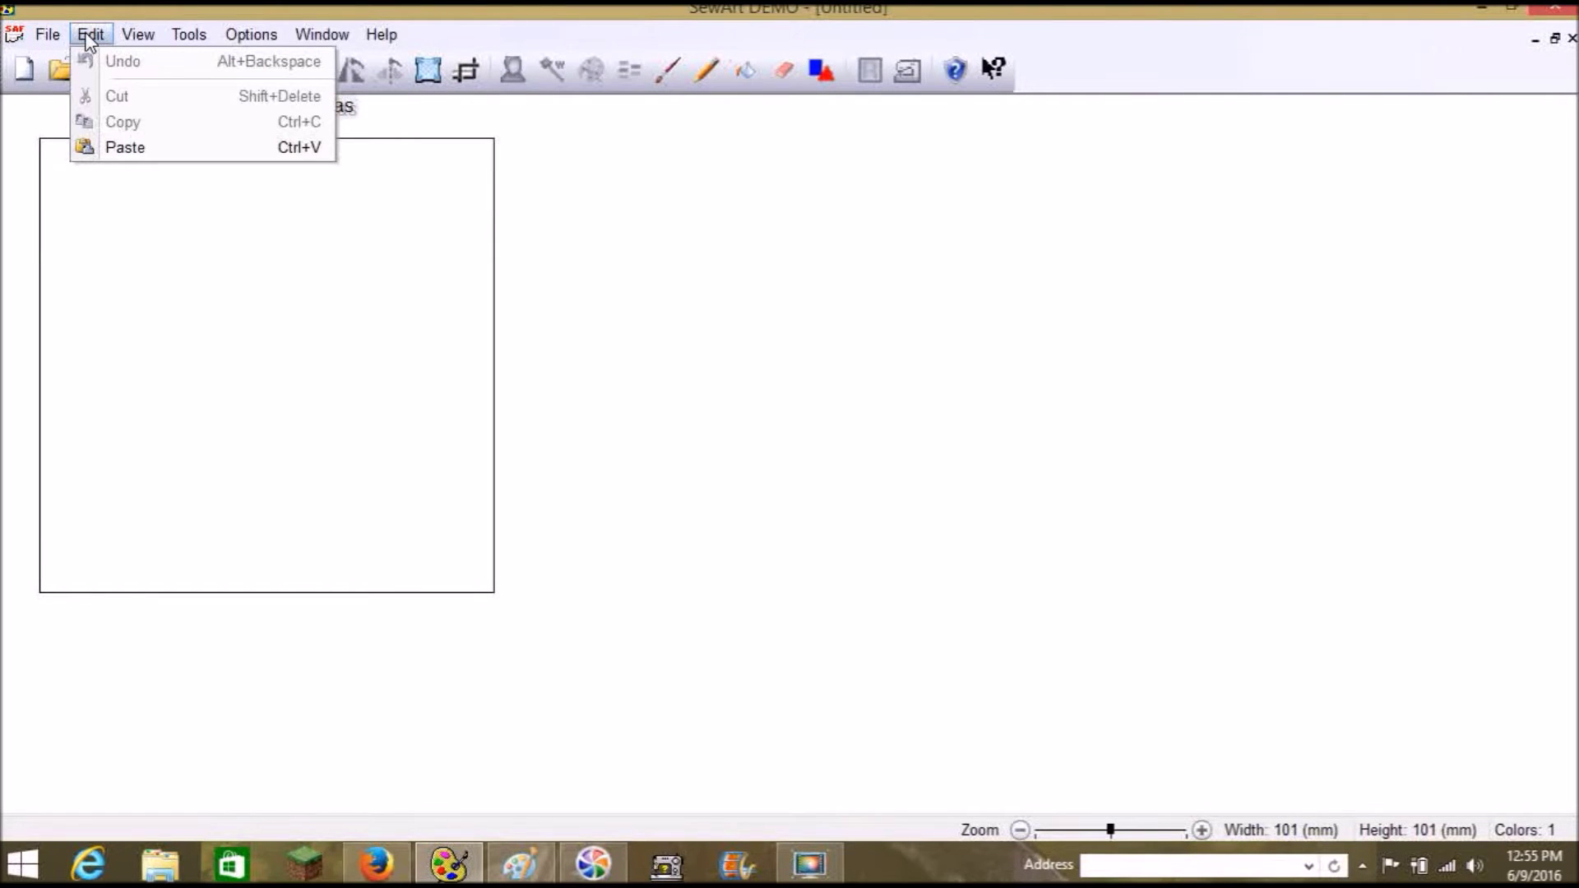
{"action": "left_click", "coordinate": [93, 148]}
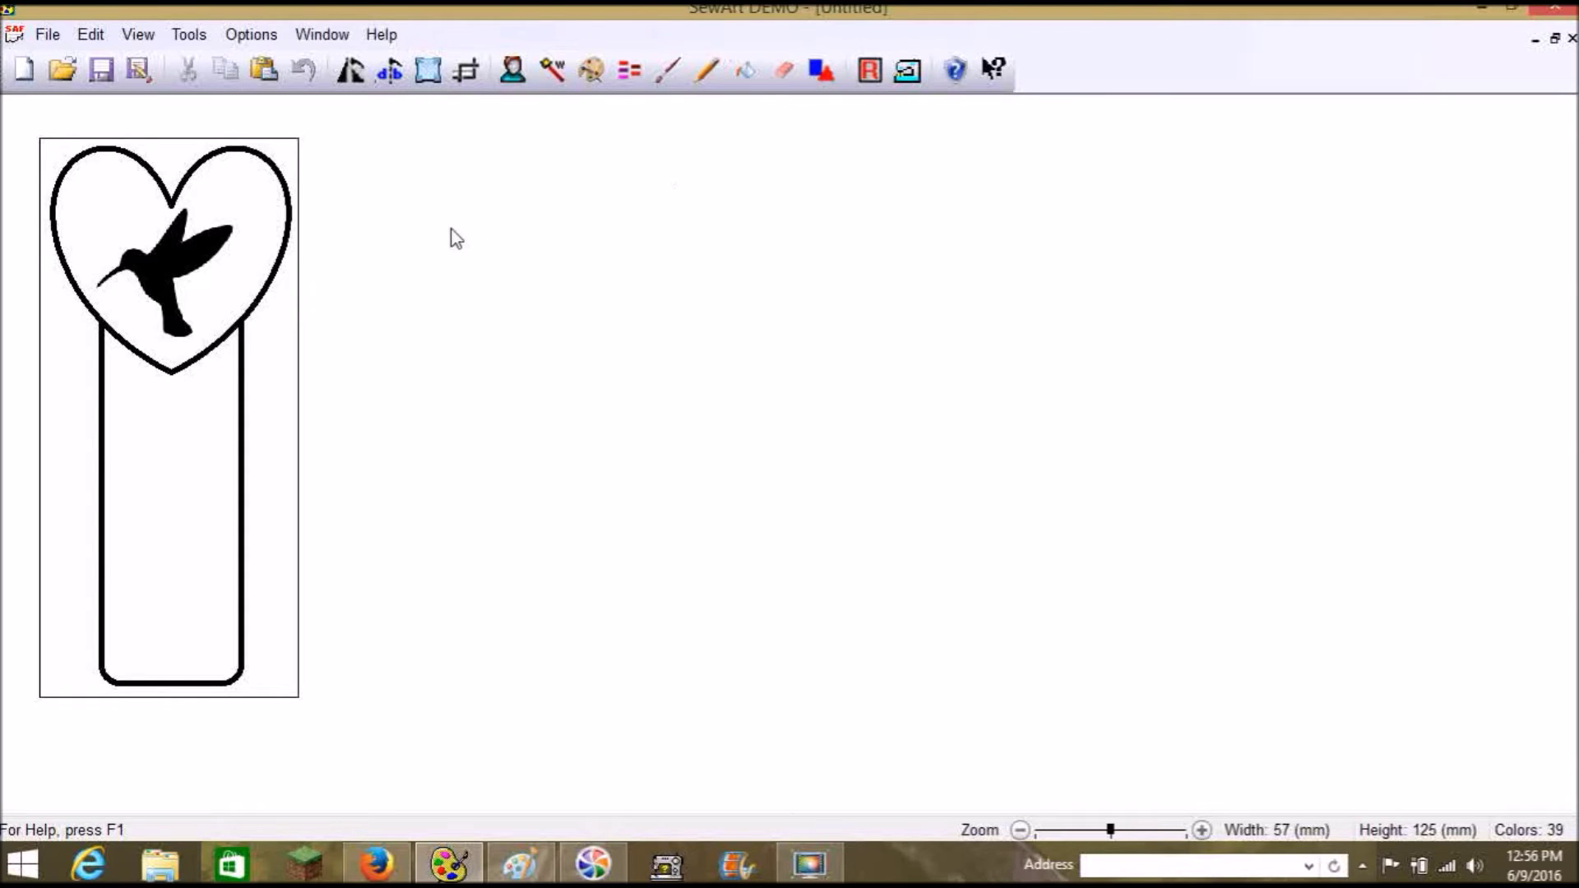
Resize the image to a height of 95 mm with the aspect ratio locked.
{"action": "left_click", "coordinate": [783, 70]}
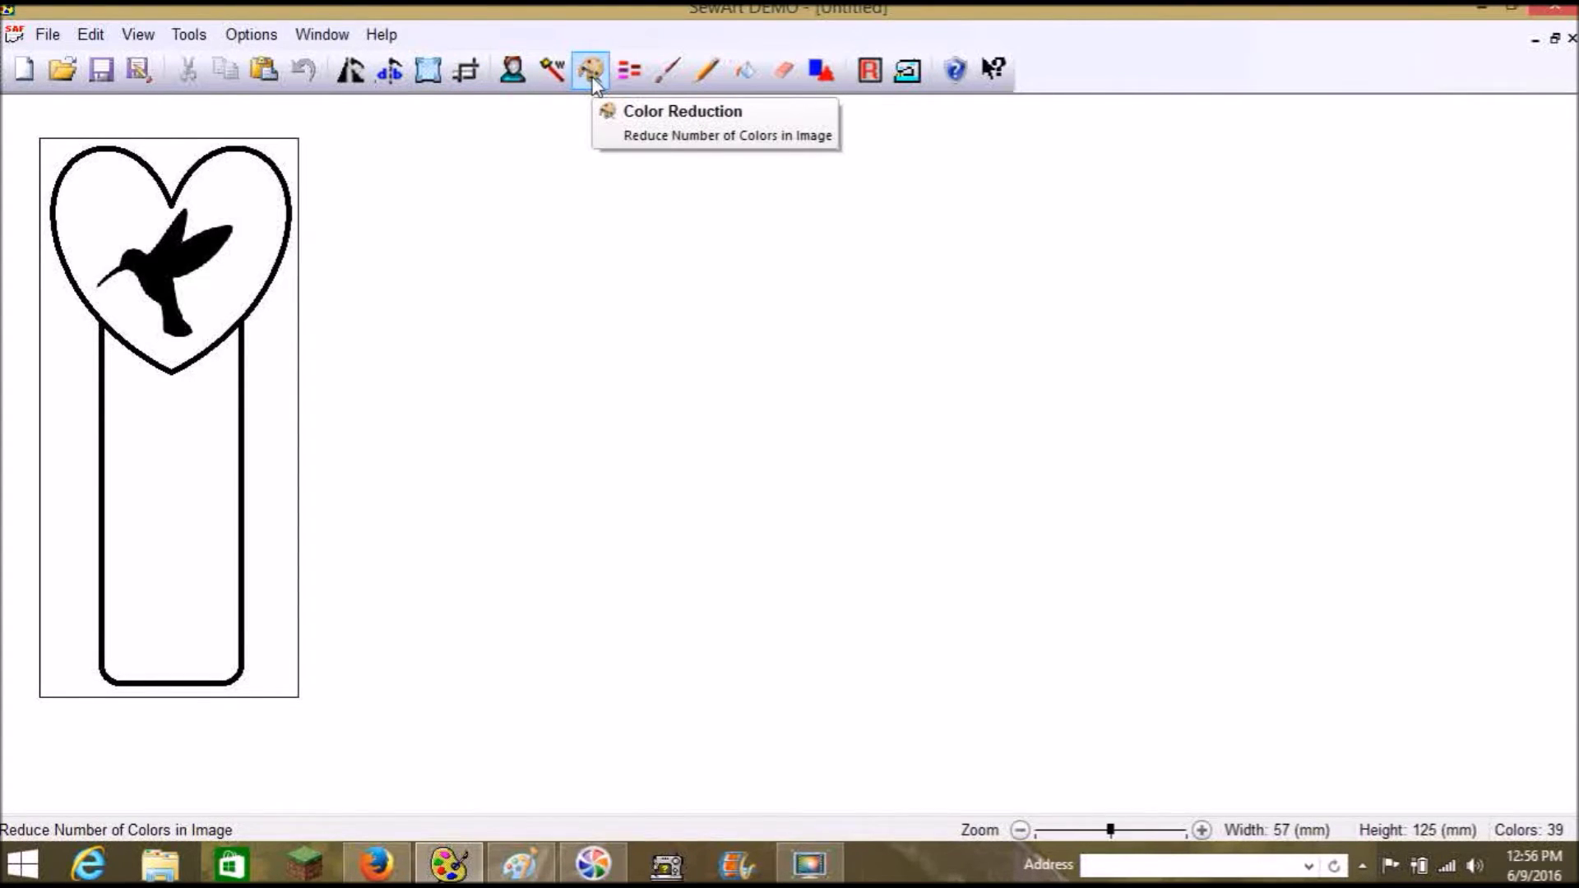
{"action": "left_click", "coordinate": [426, 74]}
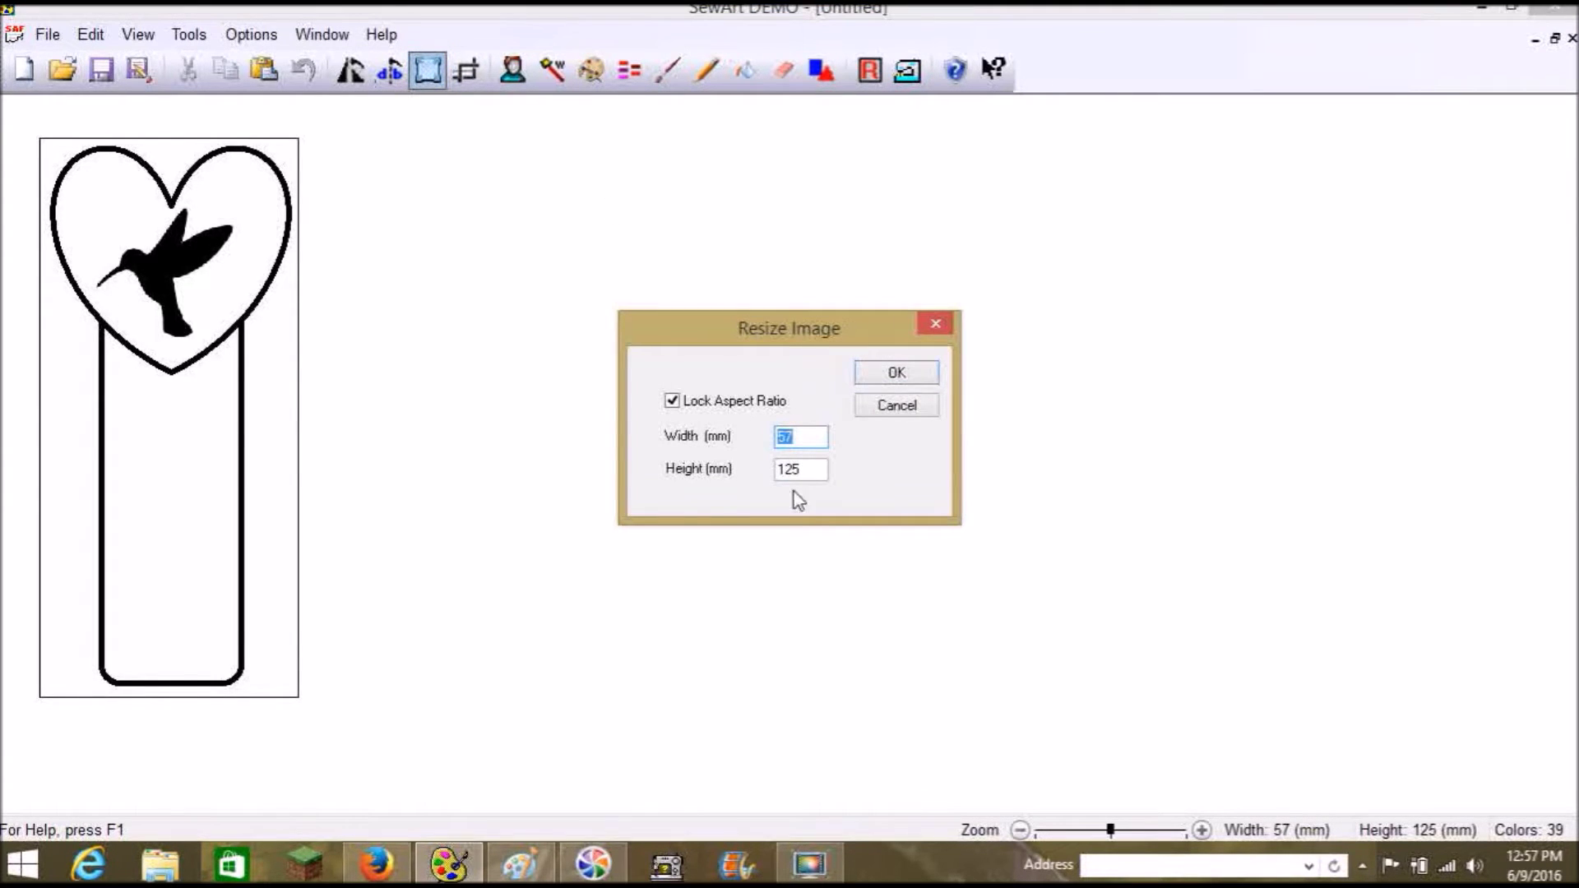
{"action": "left_click_drag", "start_coordinate": [812, 467], "coordinate": [756, 468]}
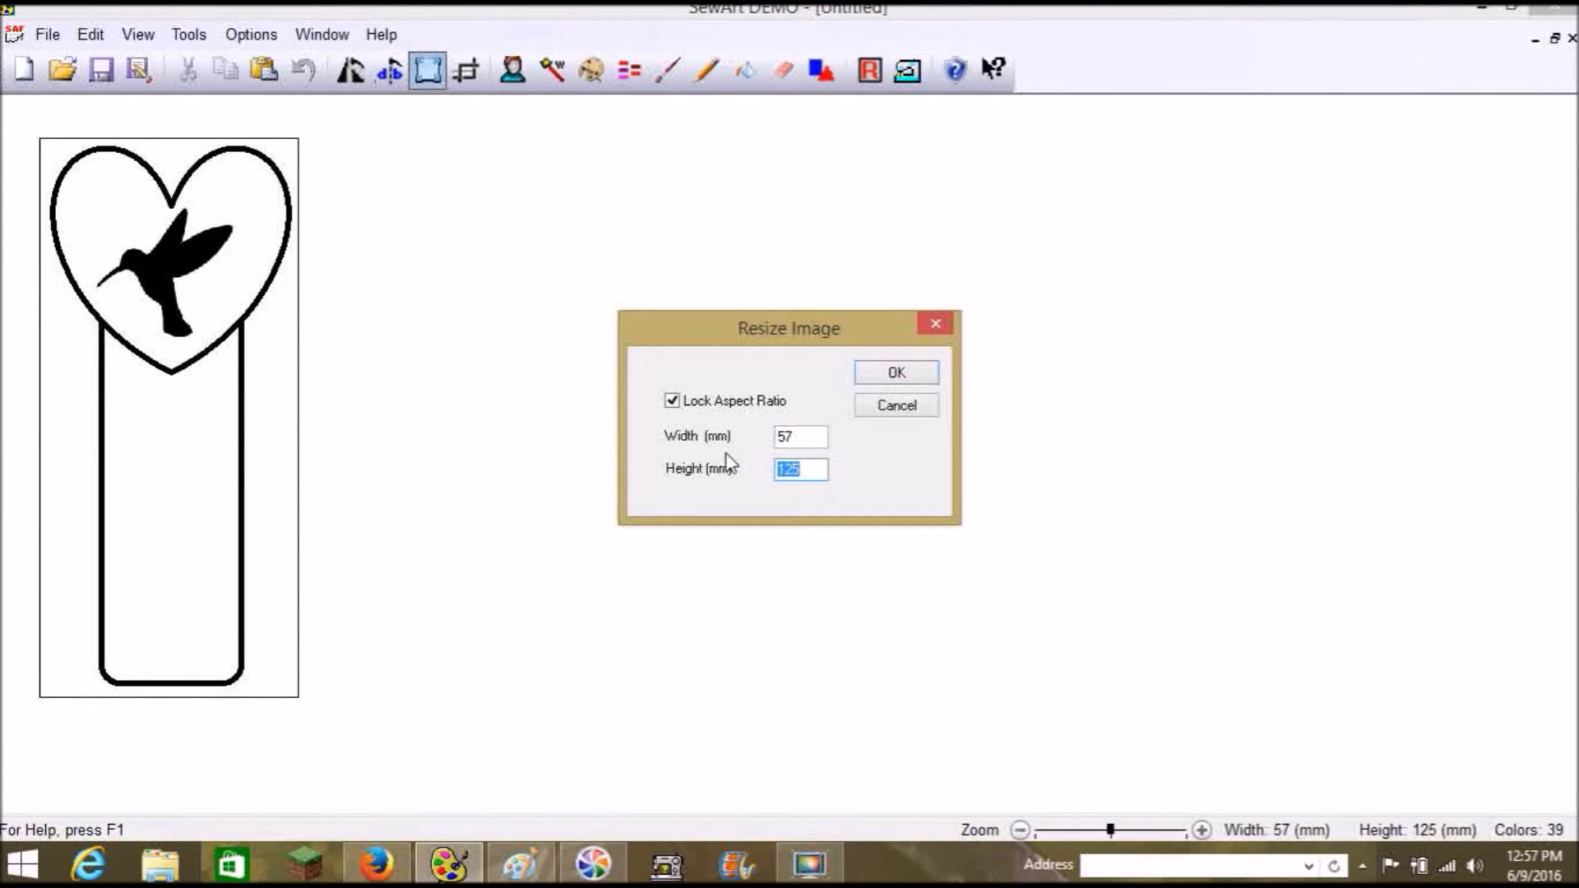
{"action": "type", "text": "95"}
{"action": "key", "text": "Return"}
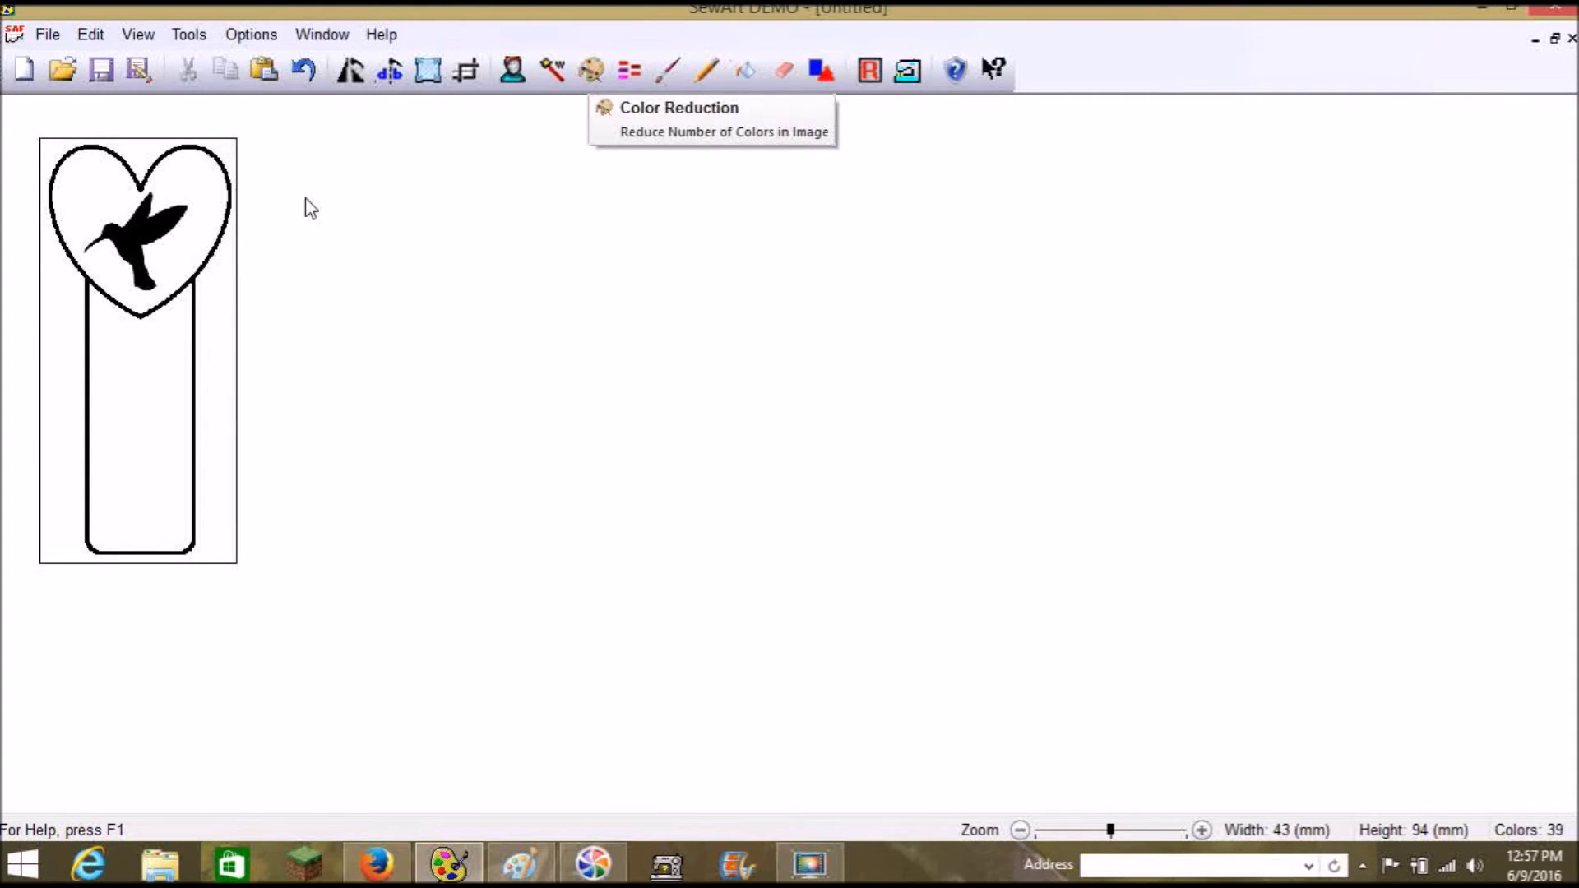
Reduce the number of colors in the image to 2, and apply the same color reduction a second time.
{"action": "left_click", "coordinate": [591, 69]}
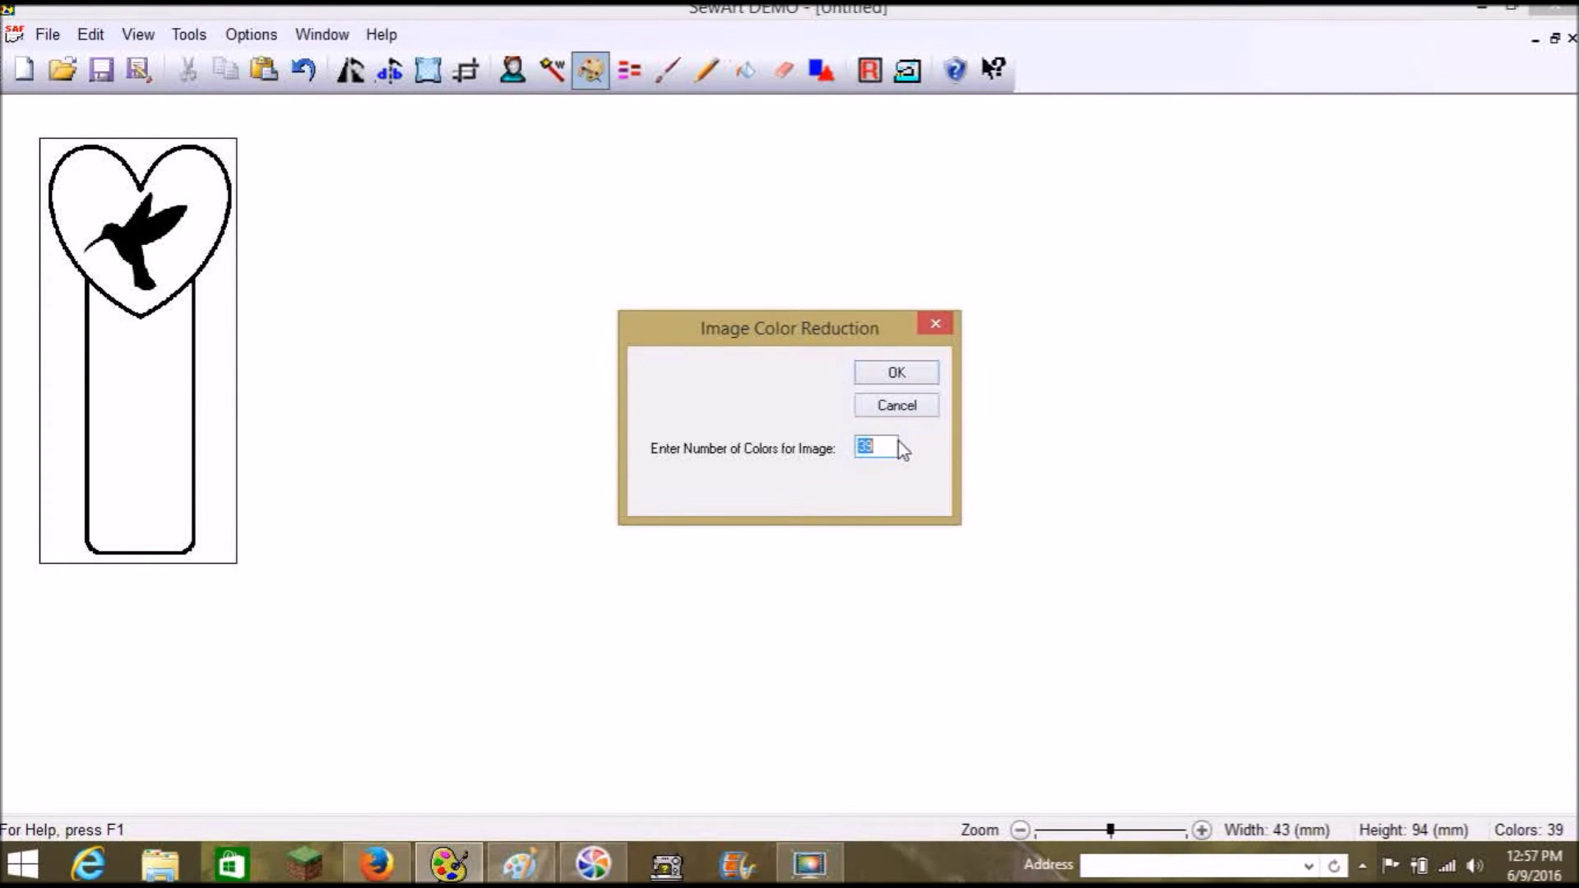
{"action": "type", "text": "2"}
{"action": "left_click", "coordinate": [897, 372]}
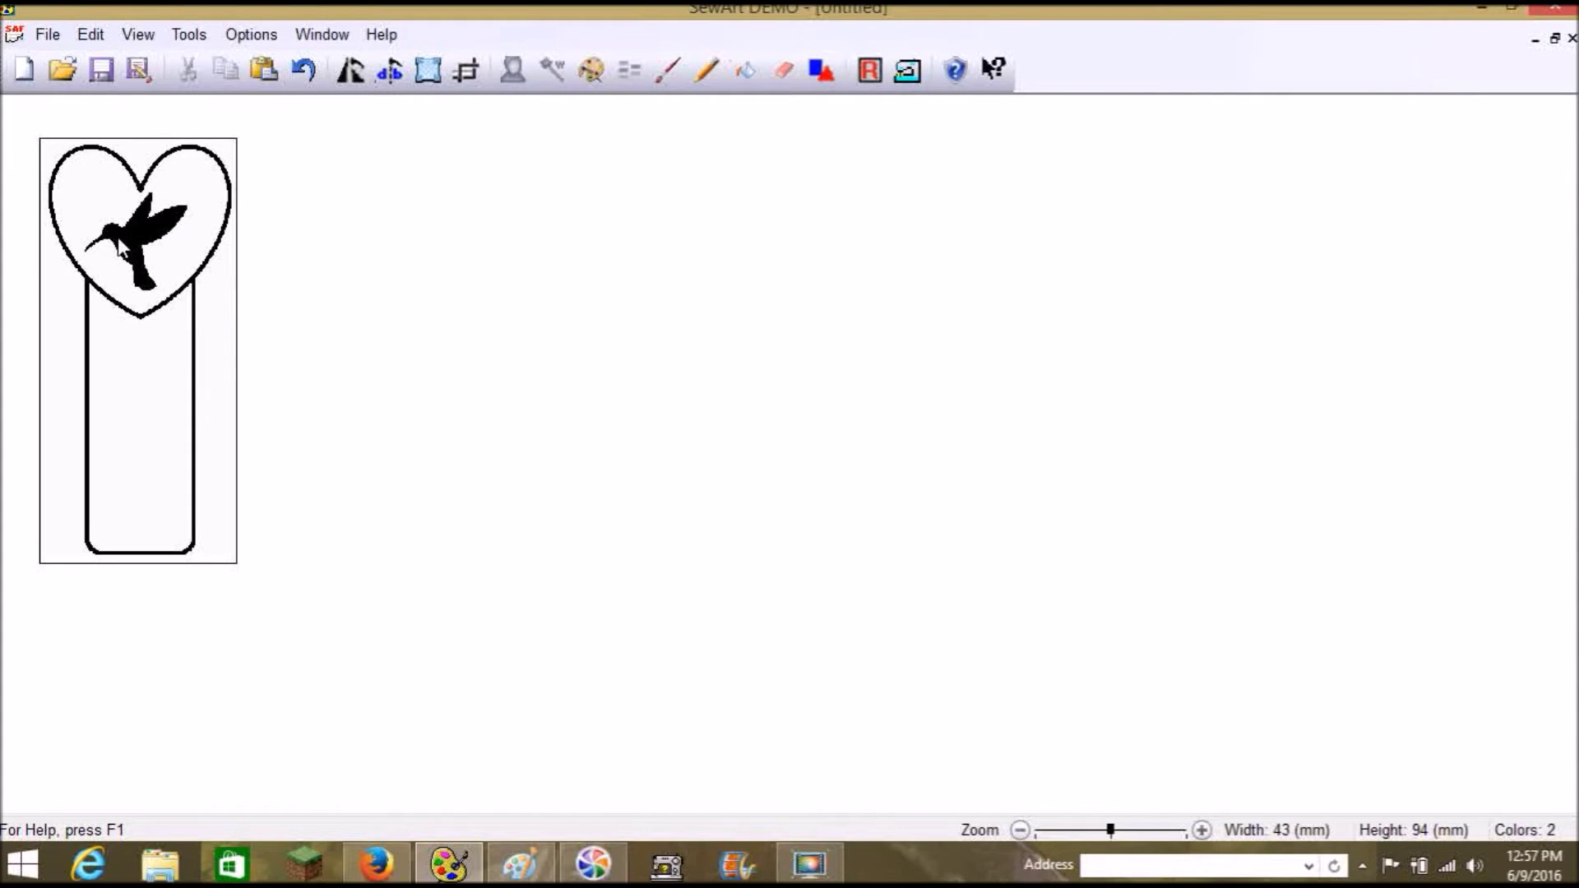
{"action": "left_click", "coordinate": [590, 70]}
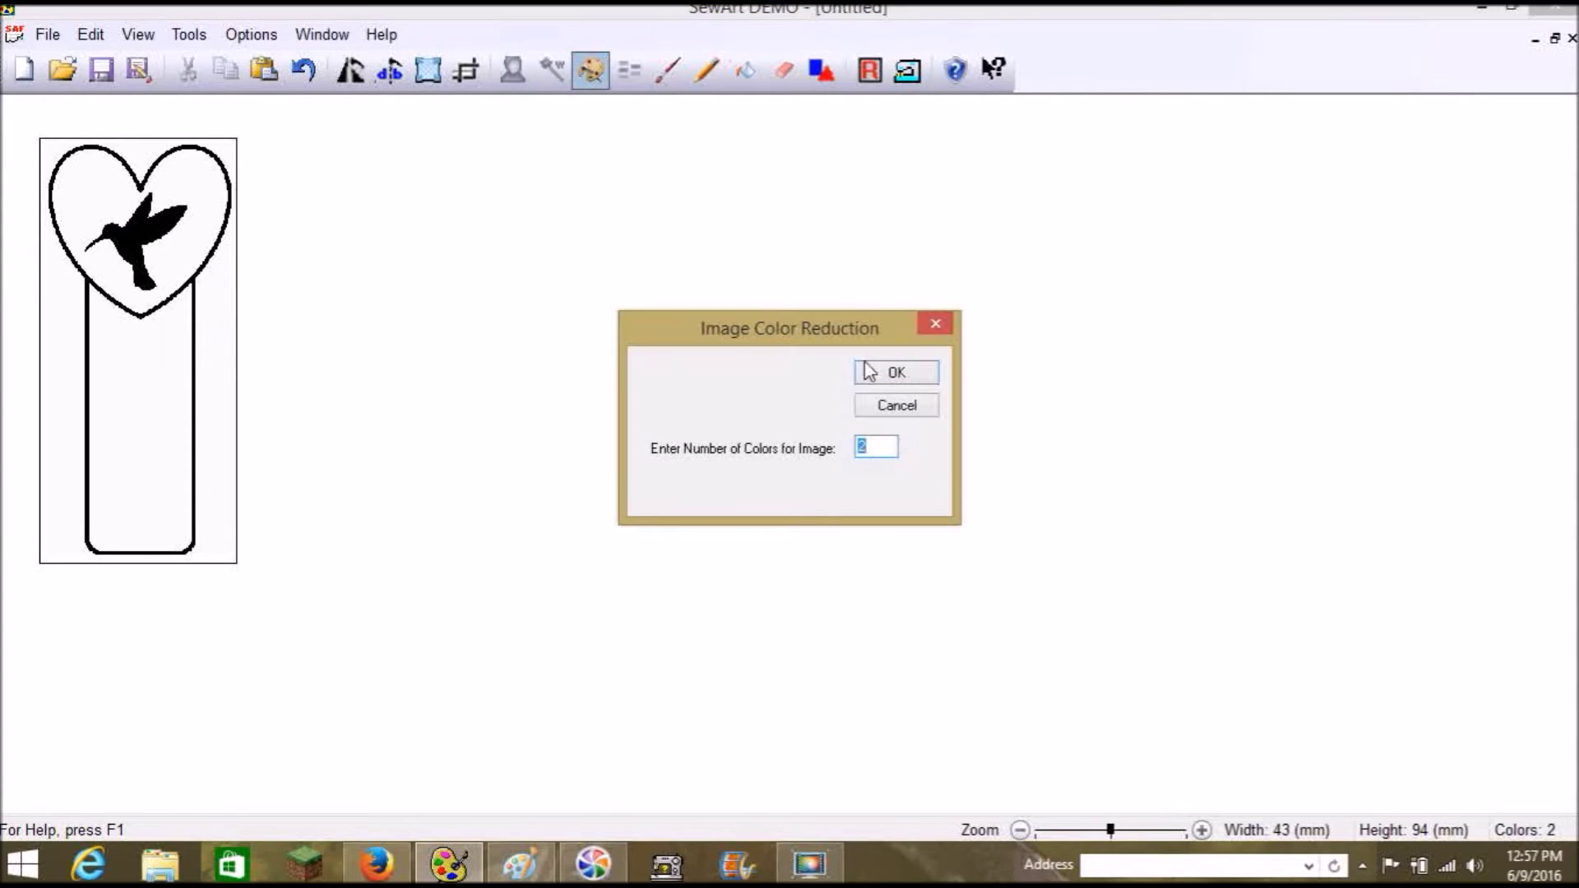
{"action": "left_click", "coordinate": [897, 375]}
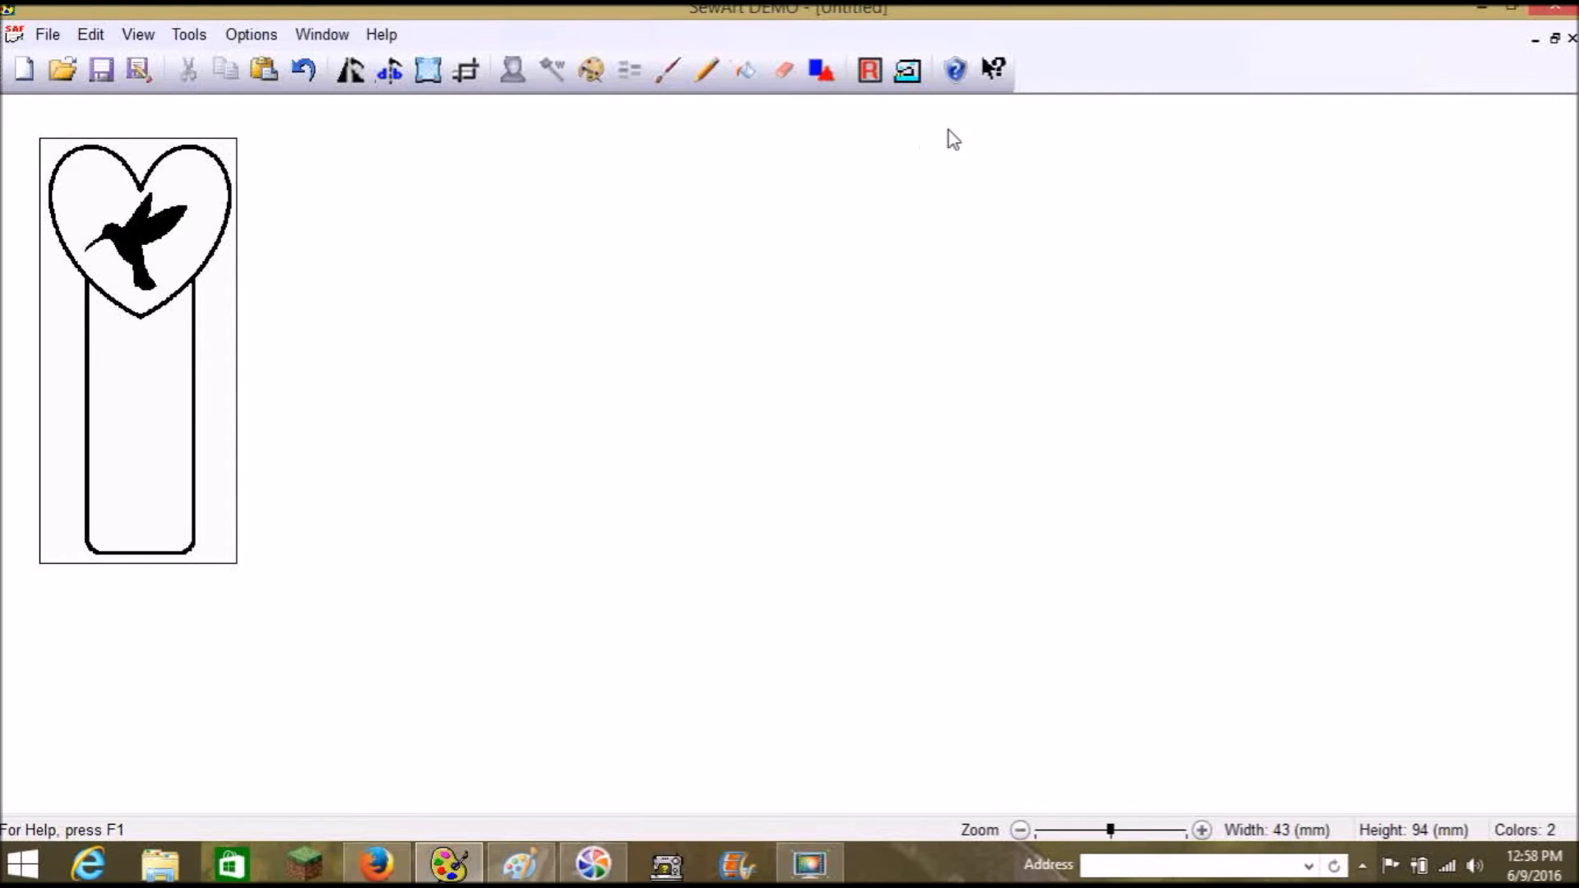
Enter stitch mode, sew the black heart-and-rectangle outline with Appliqué (CenterLine) 5 Satin, height 15 and length 4, and preview that color stop.
{"action": "left_click", "coordinate": [907, 73]}
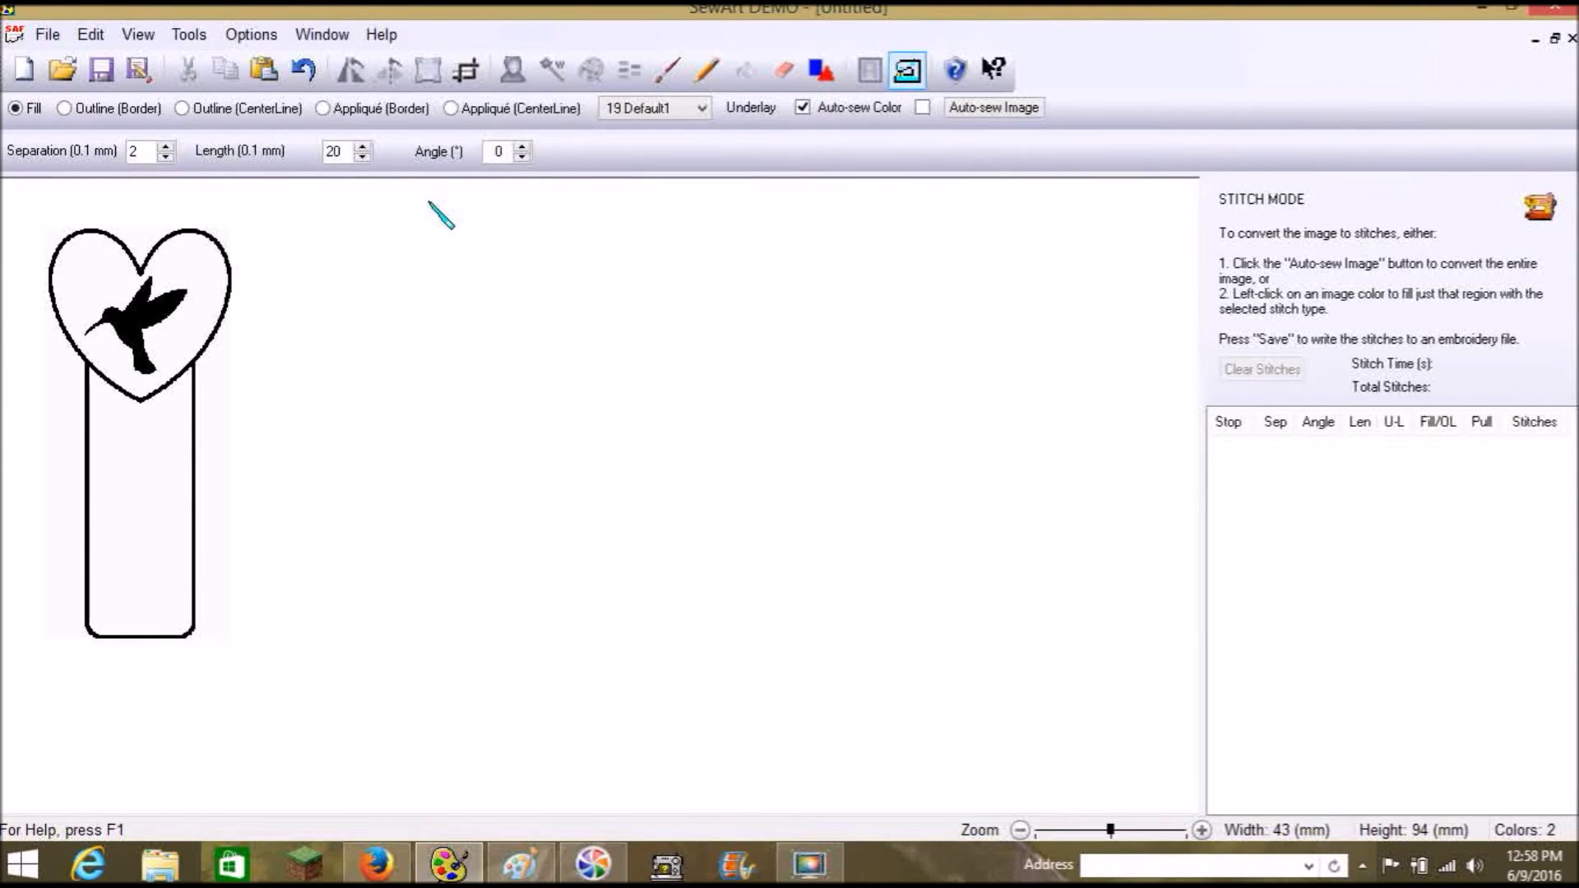
{"action": "left_click", "coordinate": [451, 112]}
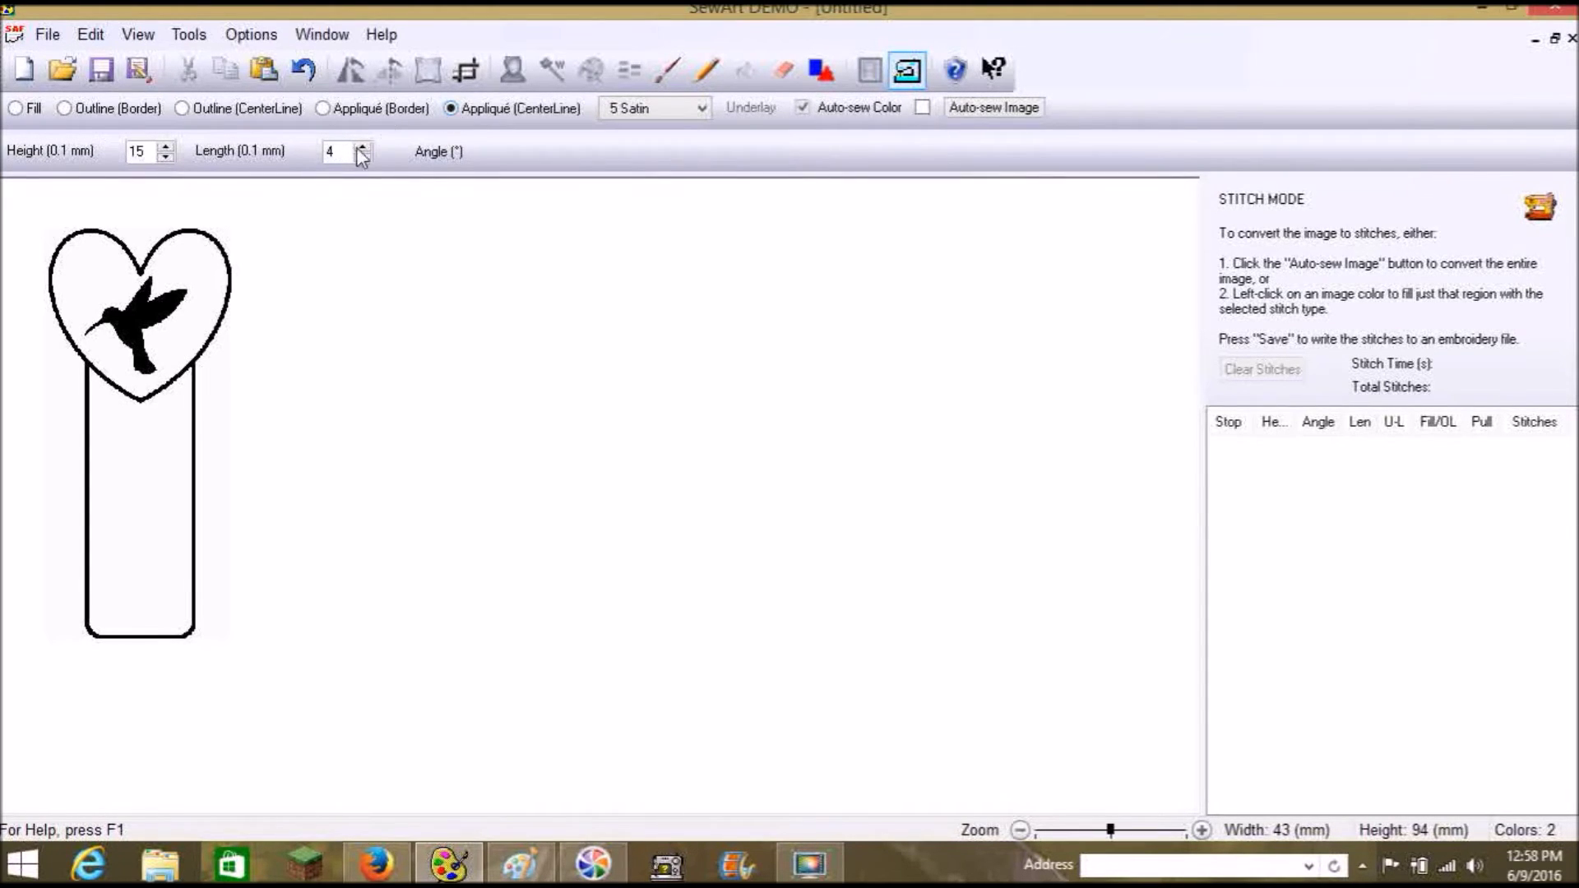
{"action": "left_click", "coordinate": [94, 233]}
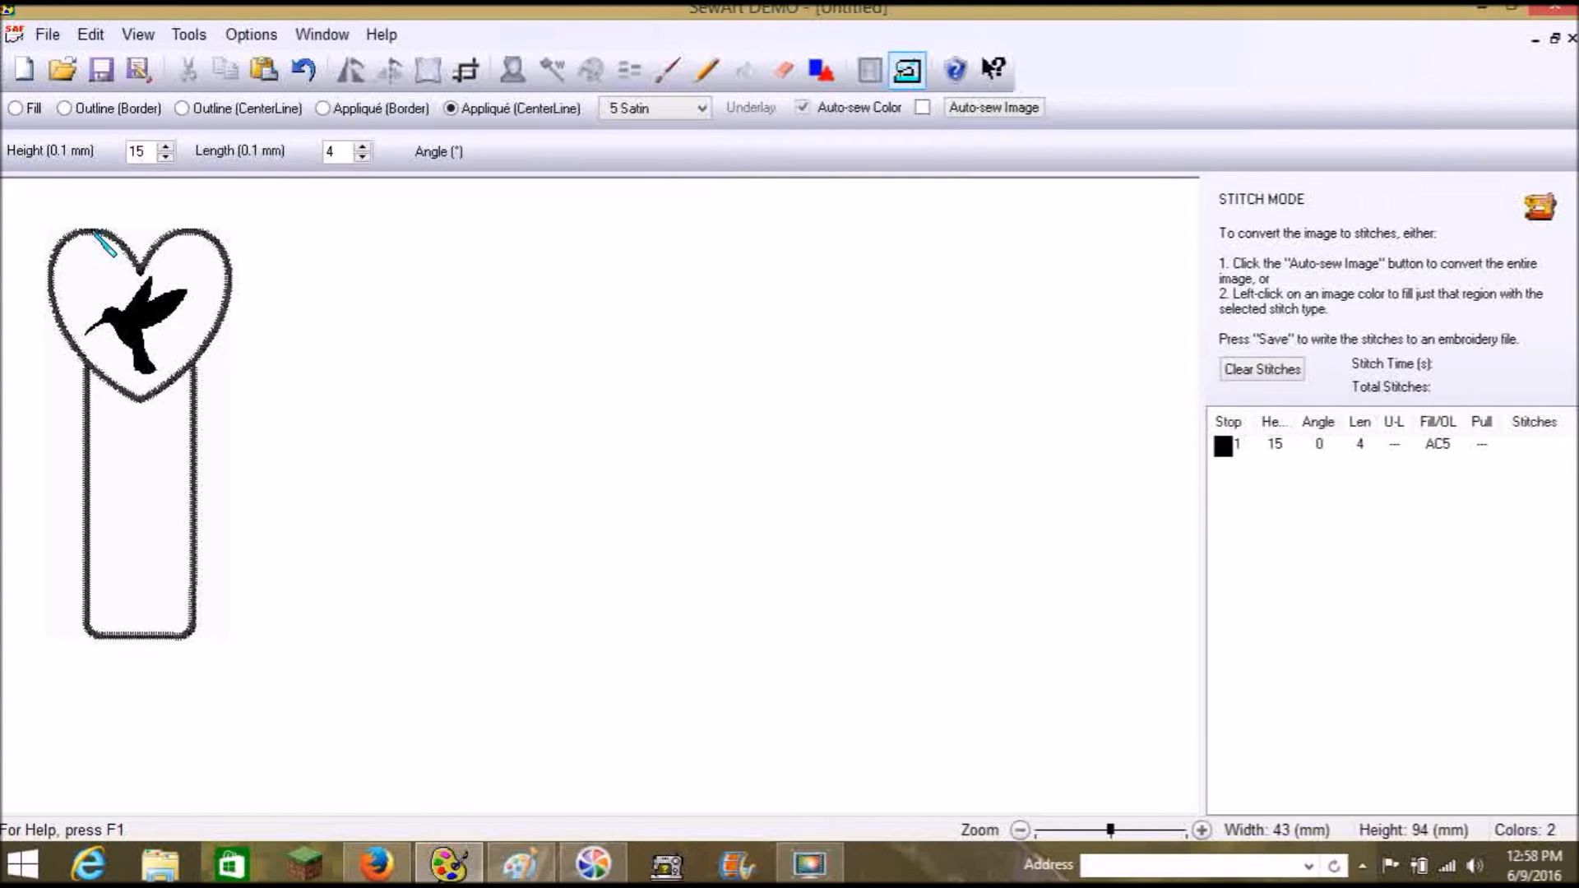
{"action": "right_click", "coordinate": [1228, 449]}
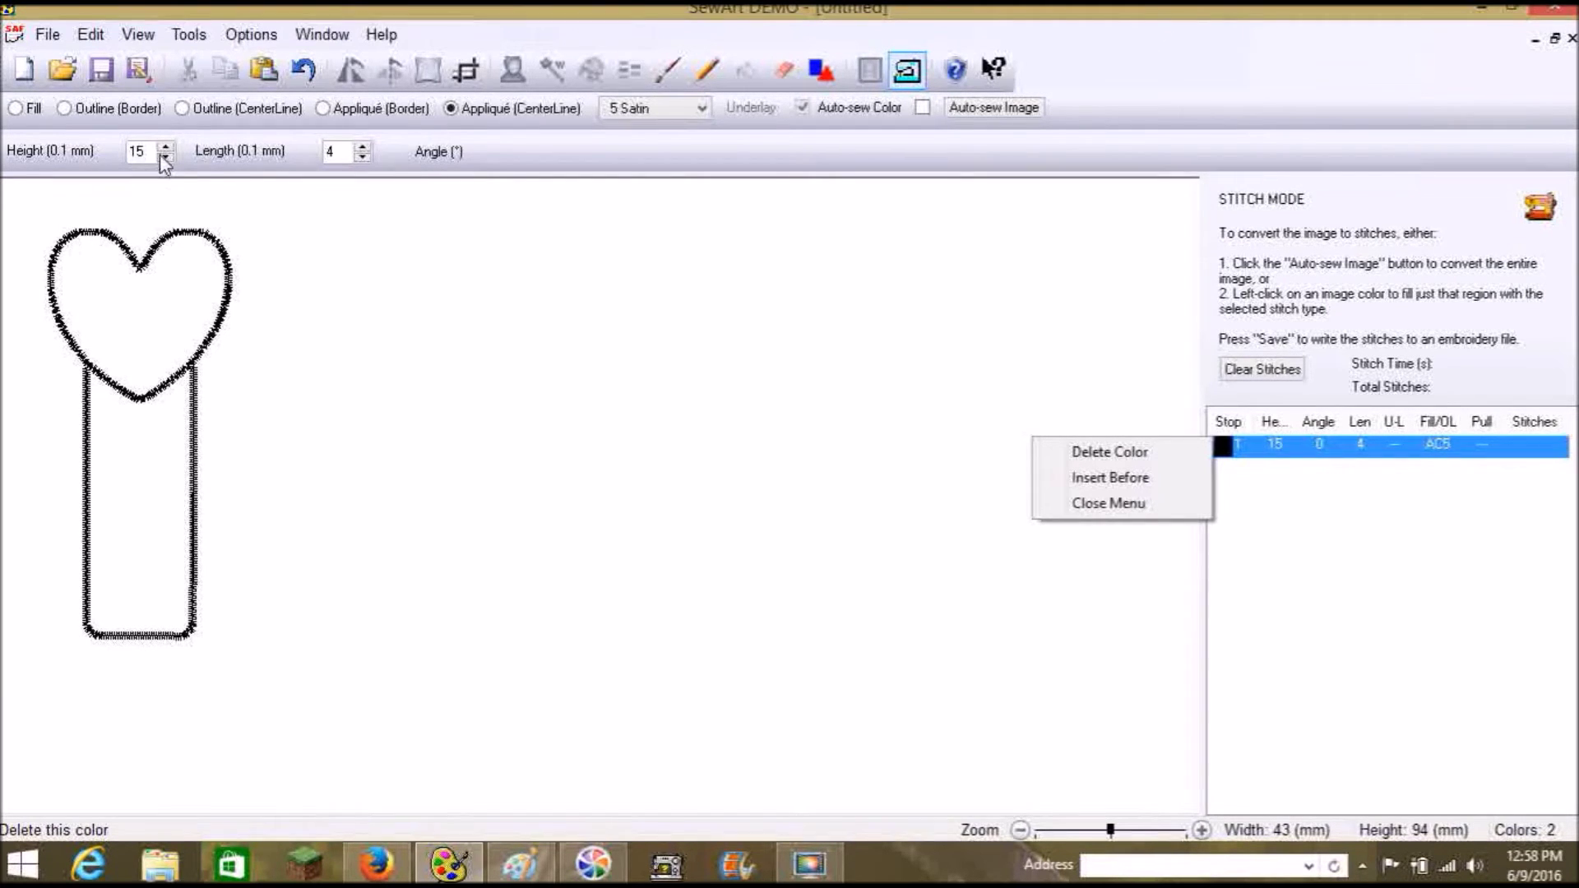
{"action": "left_click", "coordinate": [1107, 503]}
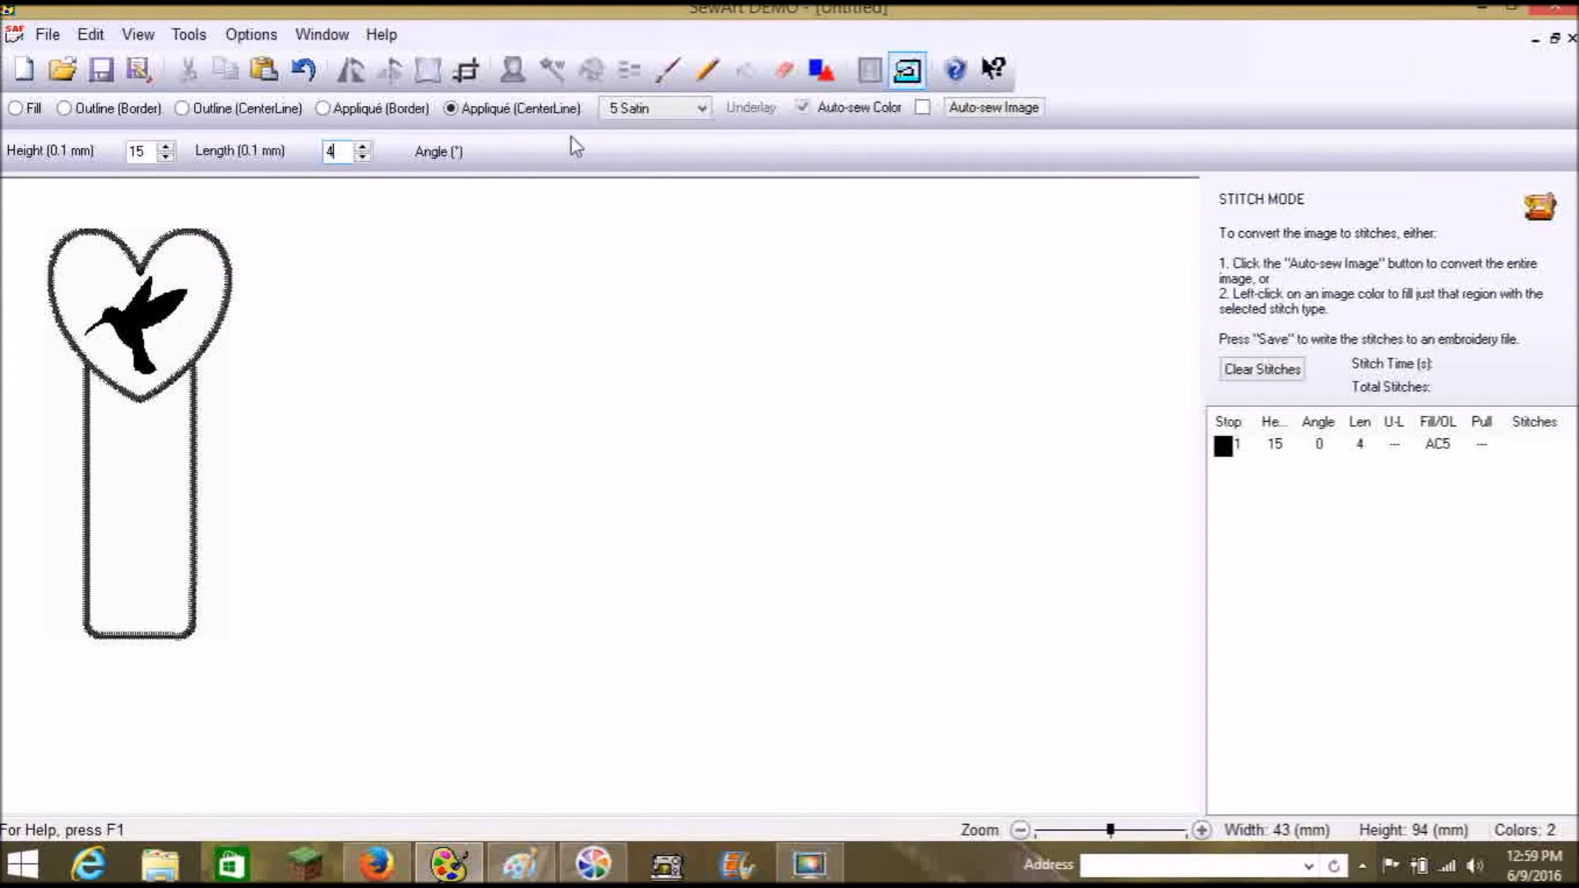
Change the appliqué stitch type to 2 Bean with height 2 and length 25, and clear the existing stitches.
{"action": "left_click", "coordinate": [701, 110]}
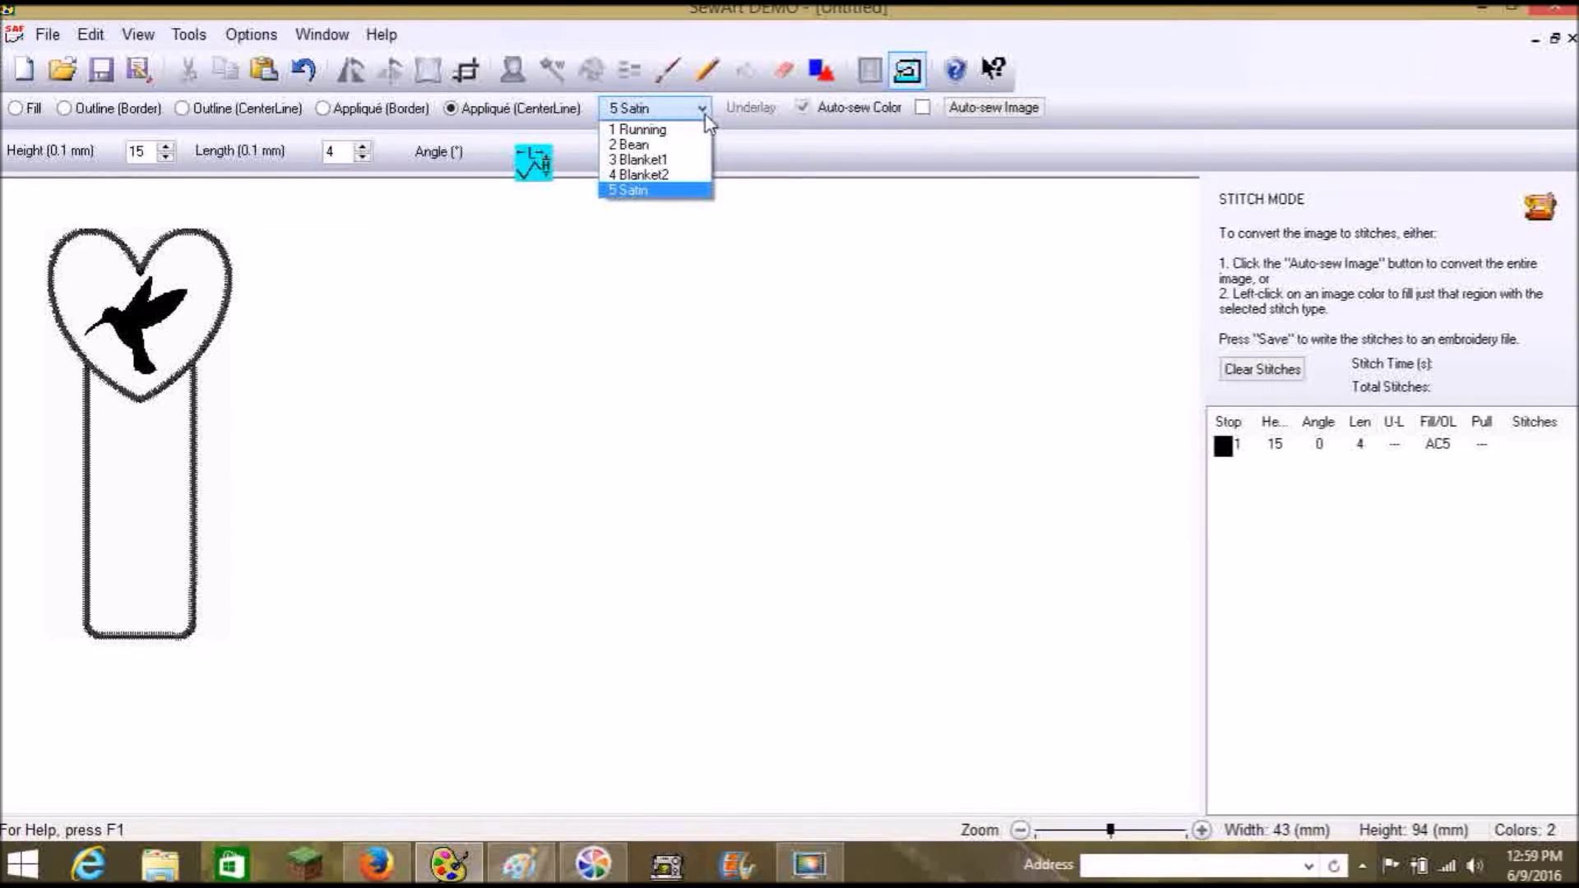
{"action": "left_click", "coordinate": [671, 145]}
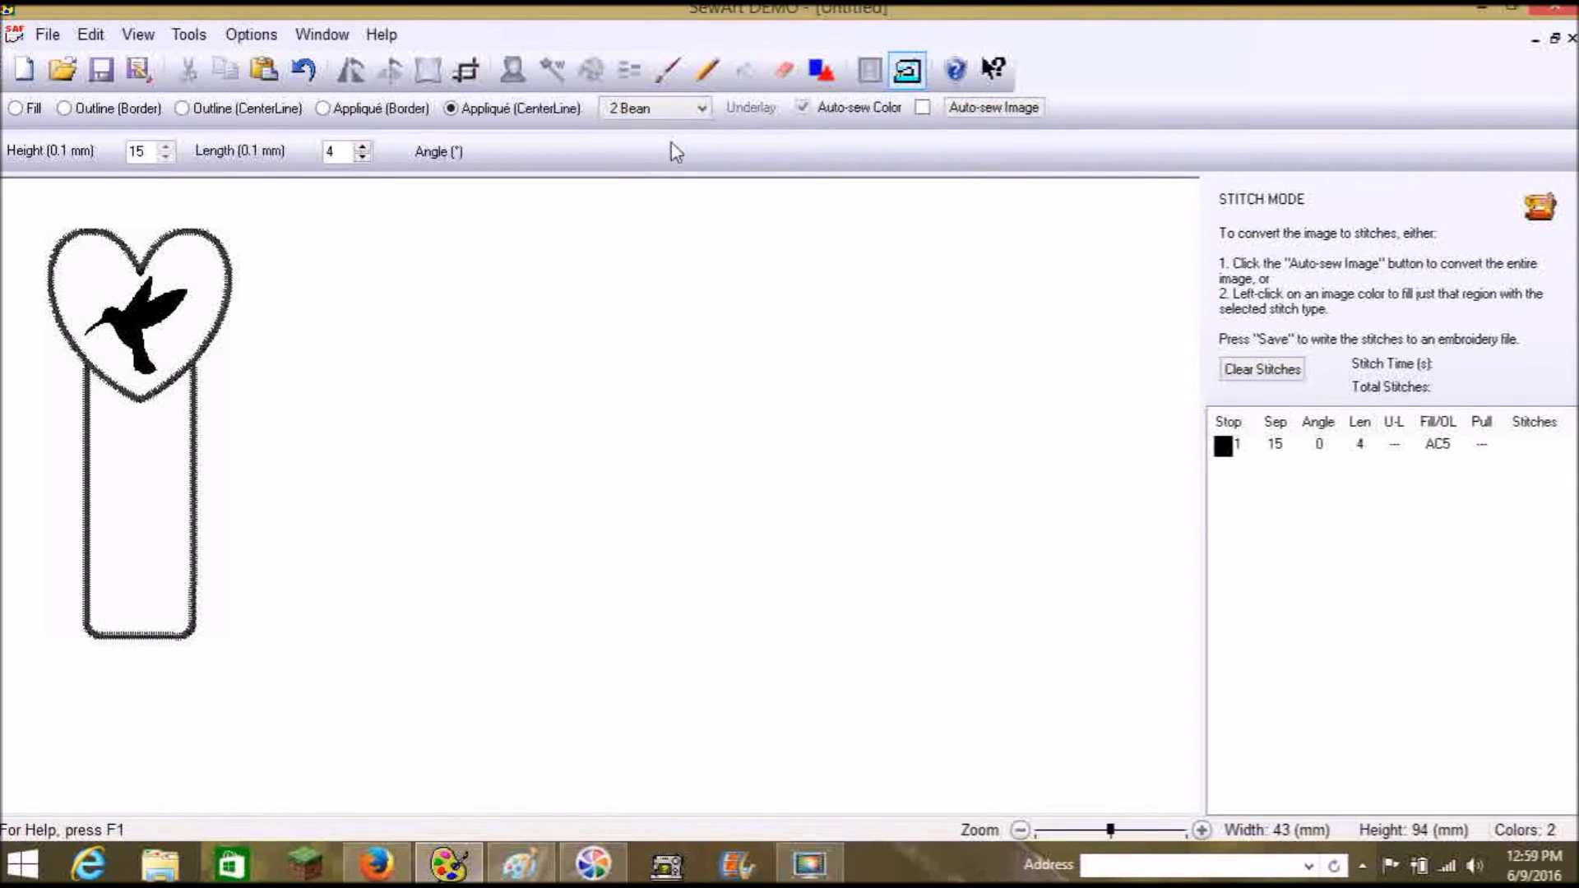
{"action": "double_click", "coordinate": [140, 152]}
{"action": "type", "text": "2"}
{"action": "double_click", "coordinate": [330, 150]}
{"action": "left_click", "coordinate": [1282, 379]}
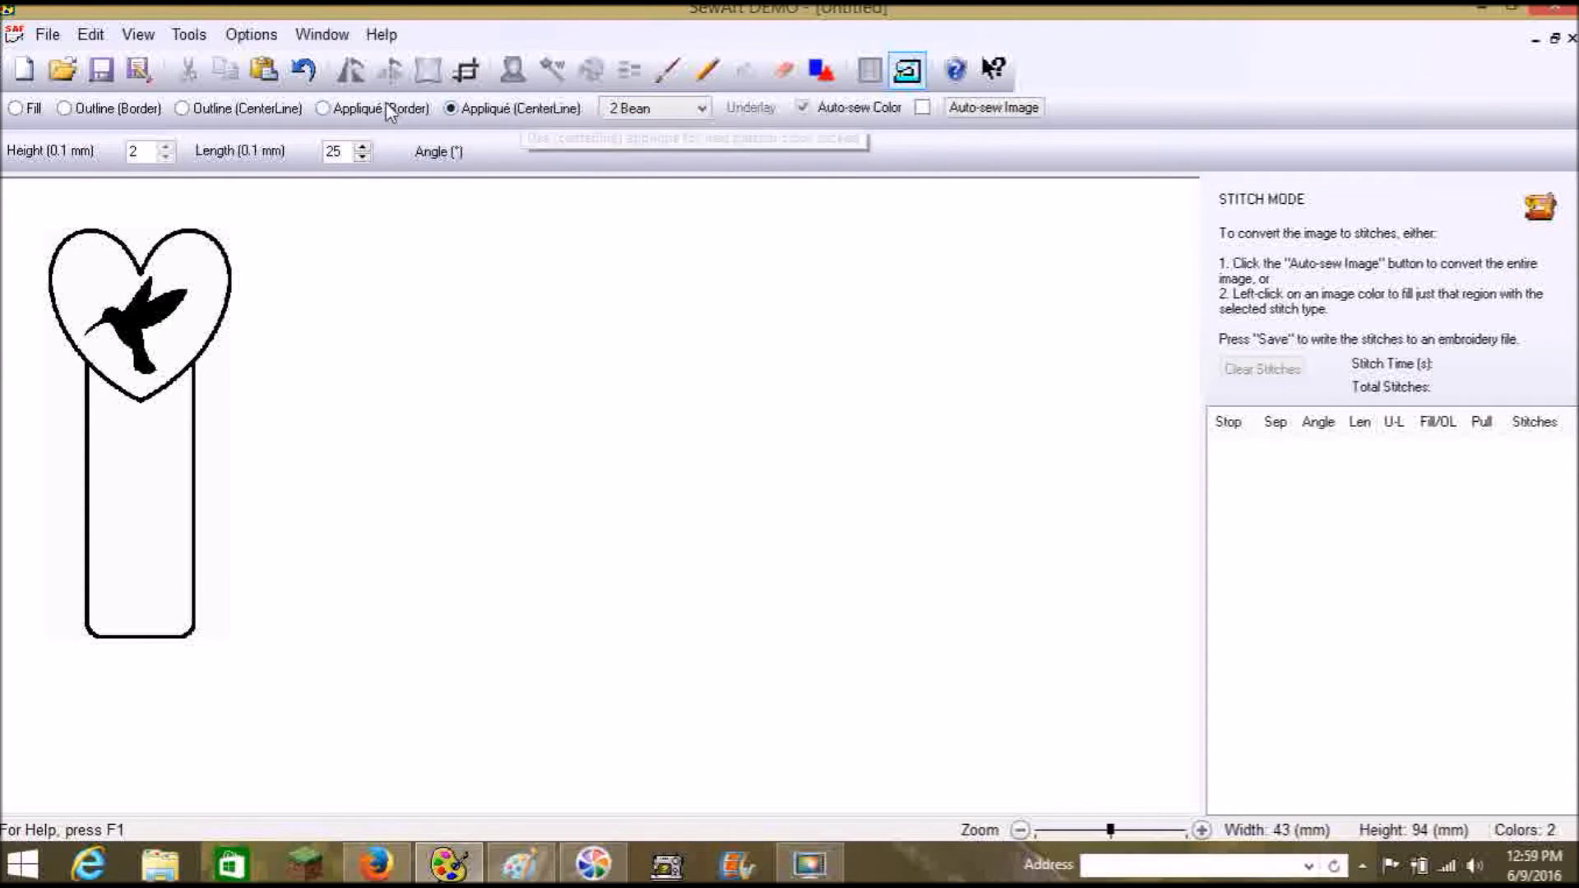
Try Appliqué (Border) stitching on the heart and the rectangle, and clear those stitches.
{"action": "left_click", "coordinate": [366, 109]}
{"action": "left_click", "coordinate": [74, 249]}
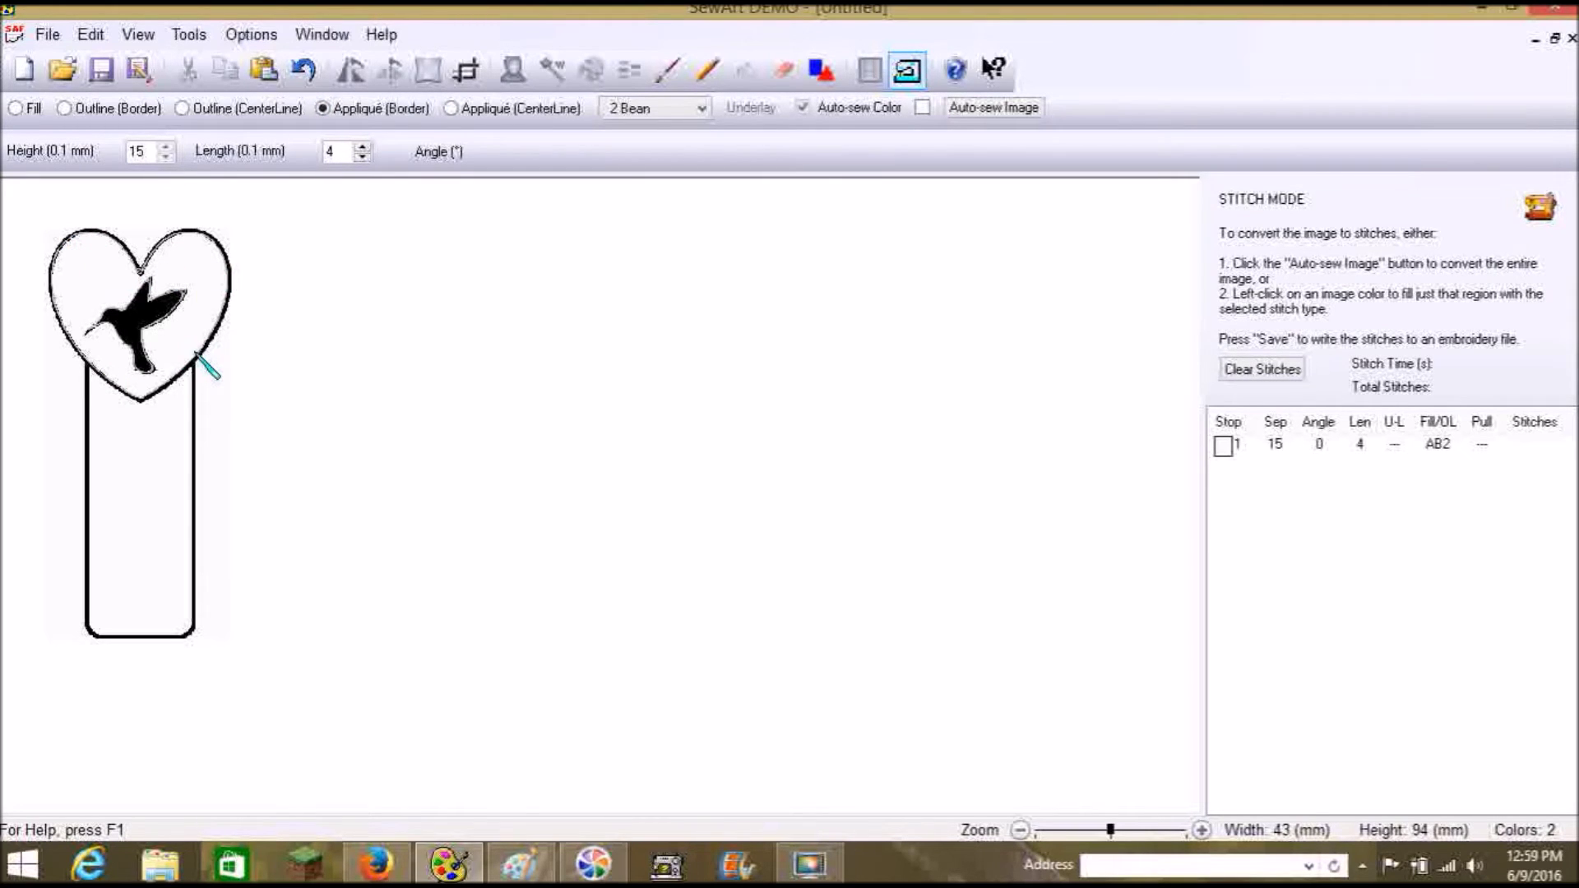
{"action": "left_click", "coordinate": [120, 458]}
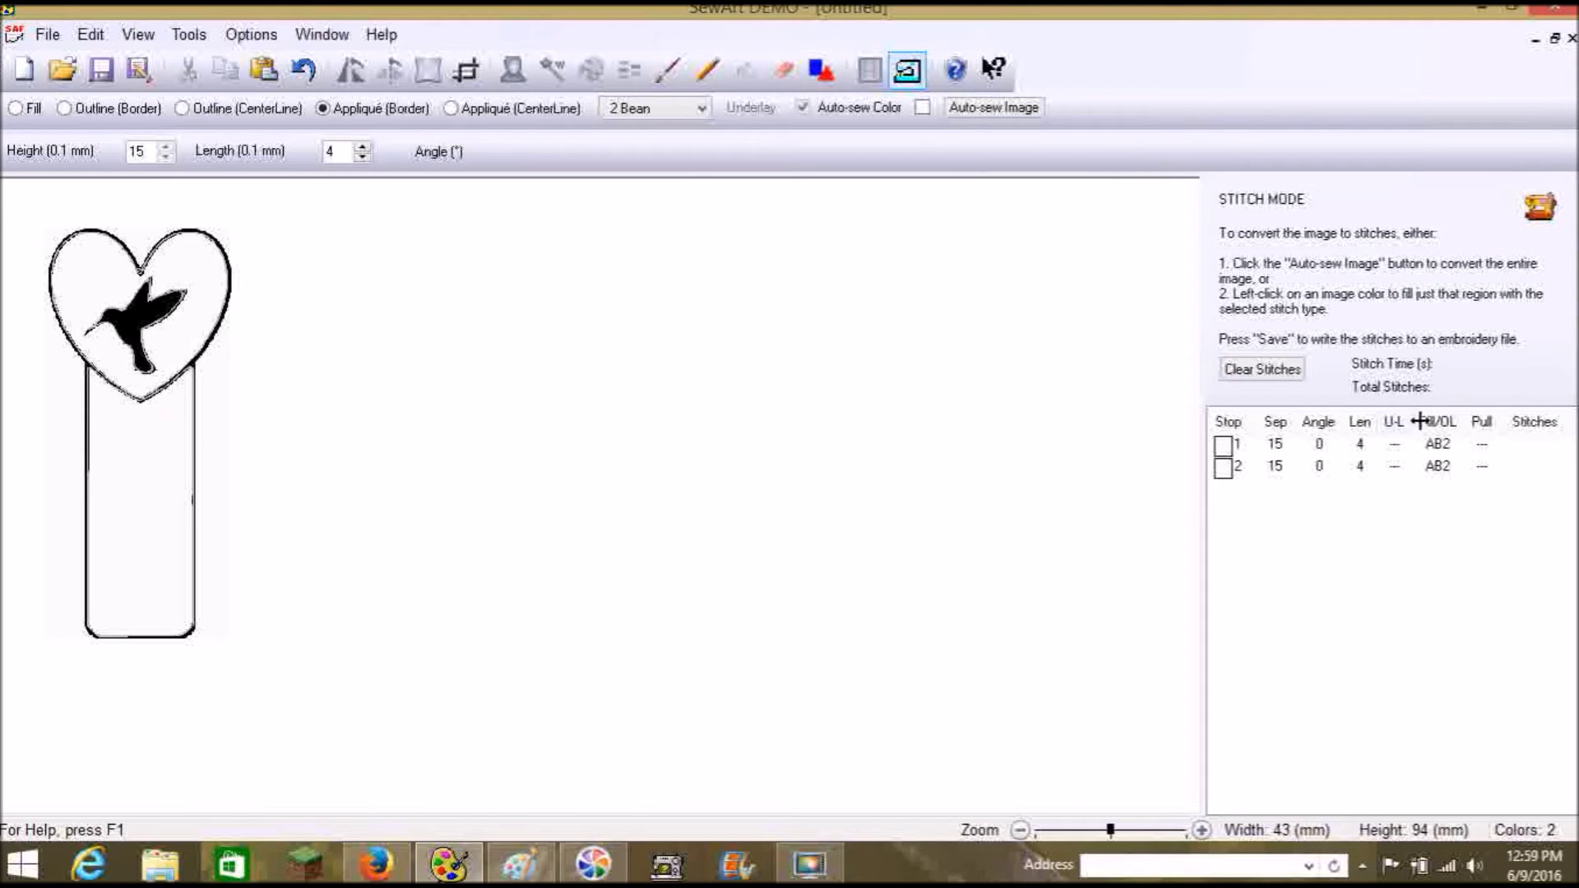
{"action": "left_click", "coordinate": [1249, 377]}
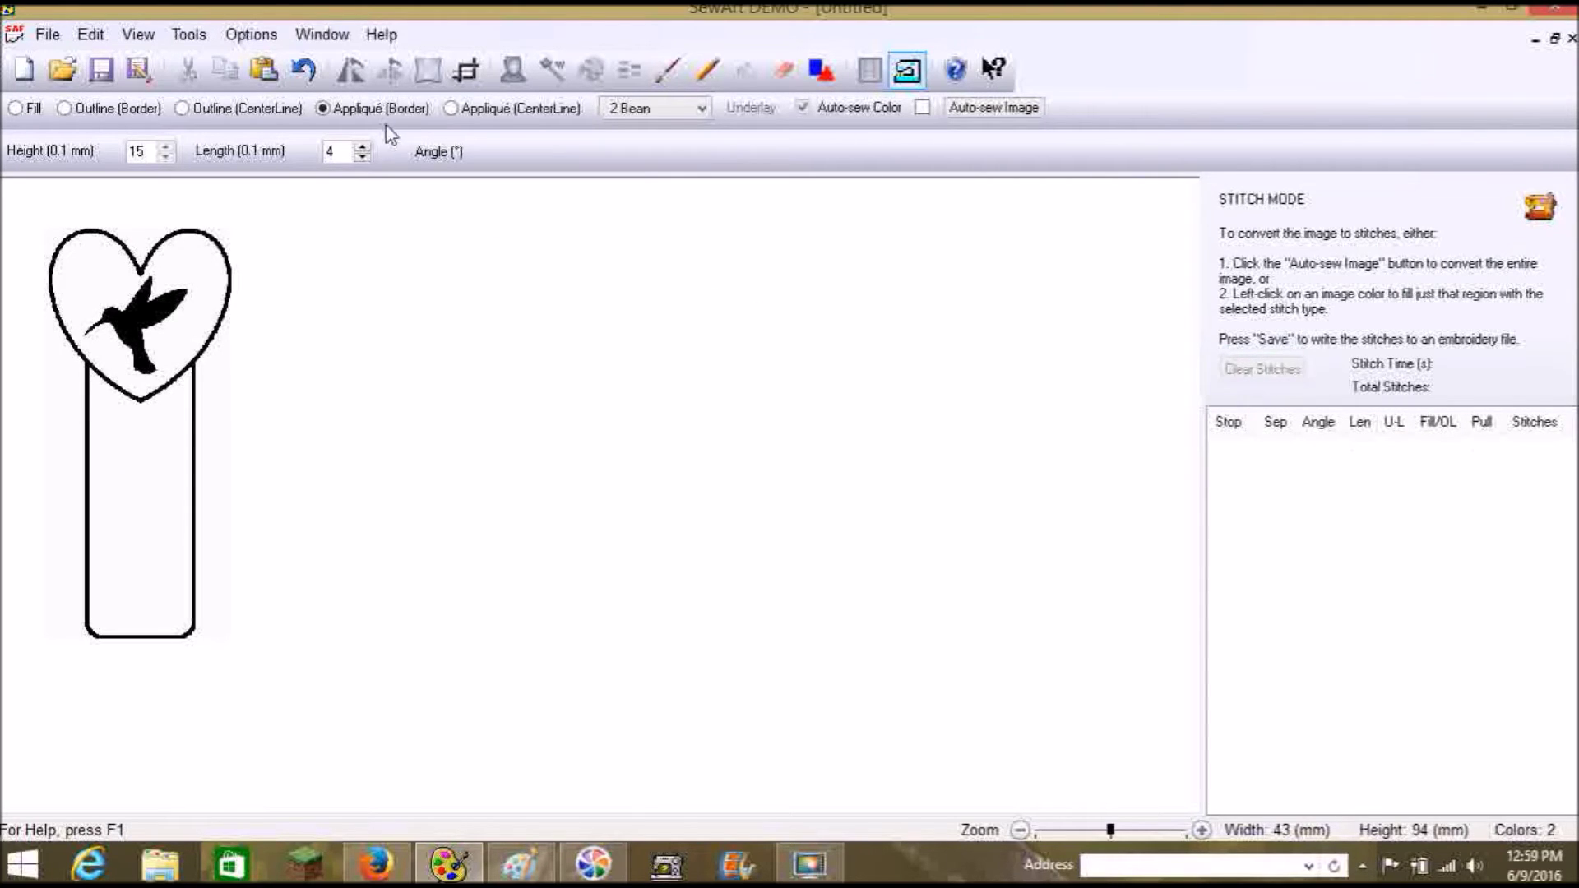
Sew the outline with Appliqué (CenterLine) 2 Bean, preview its color stop, and fill the hummingbird using Fill 19 Default1, separation 2, length 20.
{"action": "left_click", "coordinate": [450, 110]}
{"action": "left_click", "coordinate": [81, 237]}
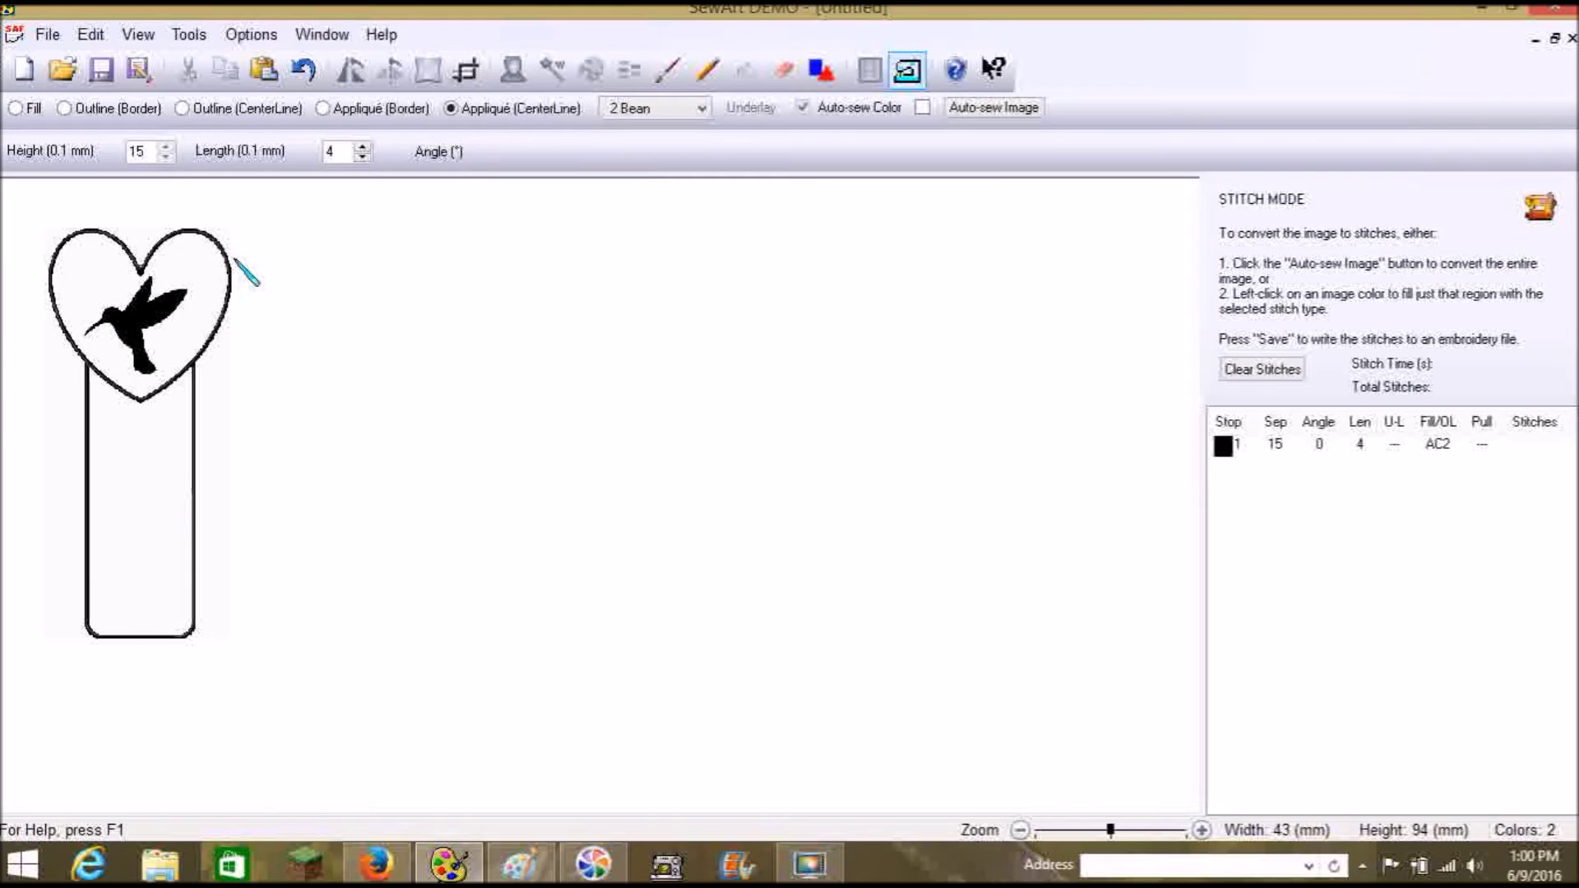
{"action": "right_click", "coordinate": [1230, 457]}
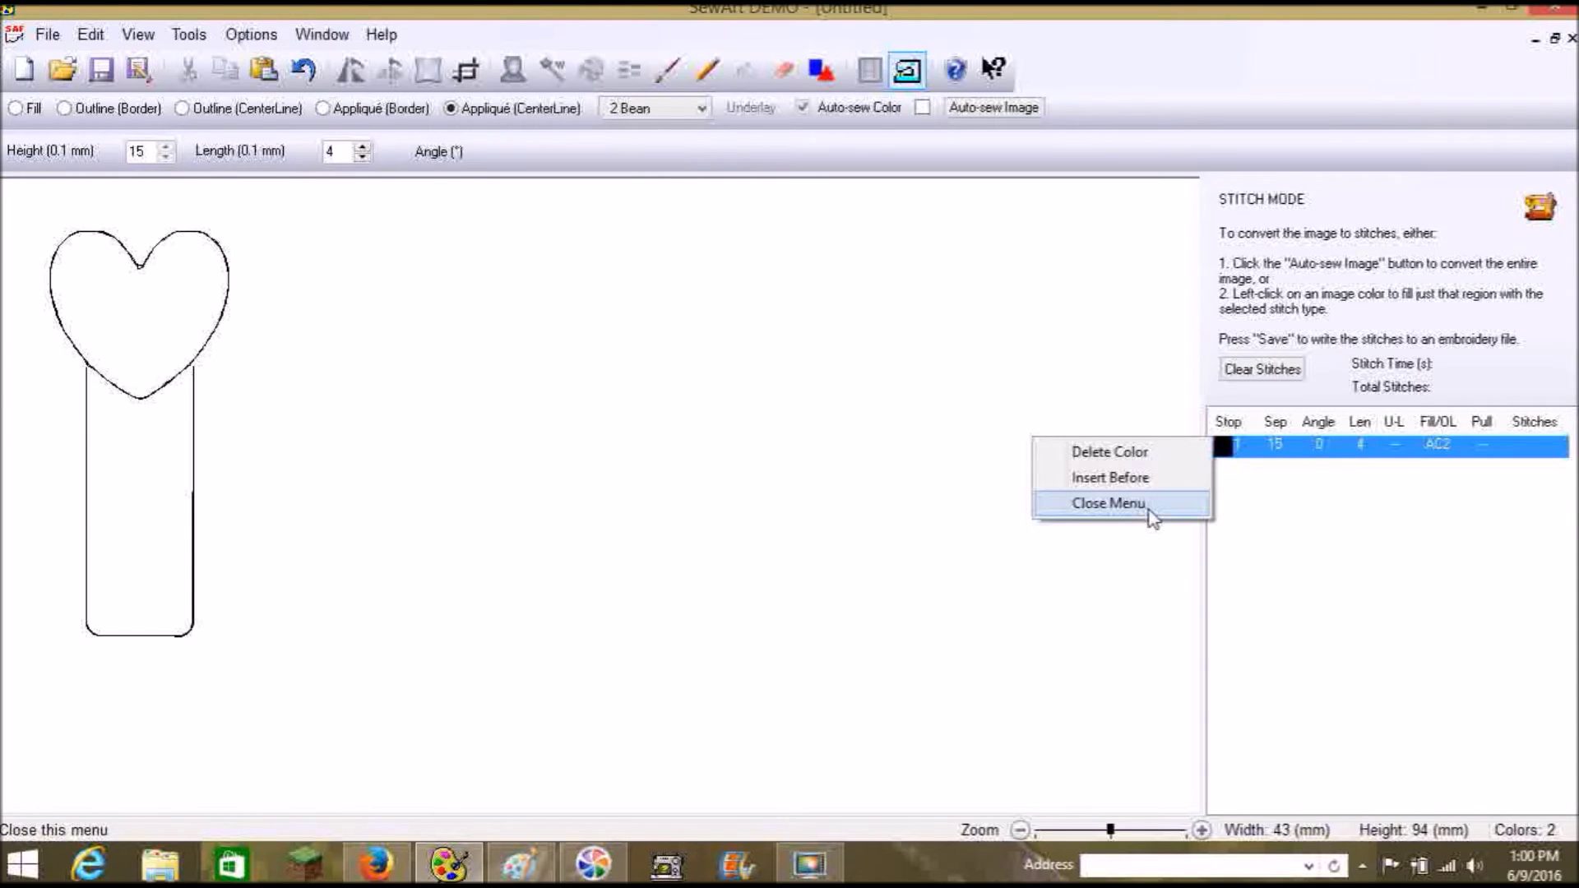
{"action": "left_click", "coordinate": [1107, 504]}
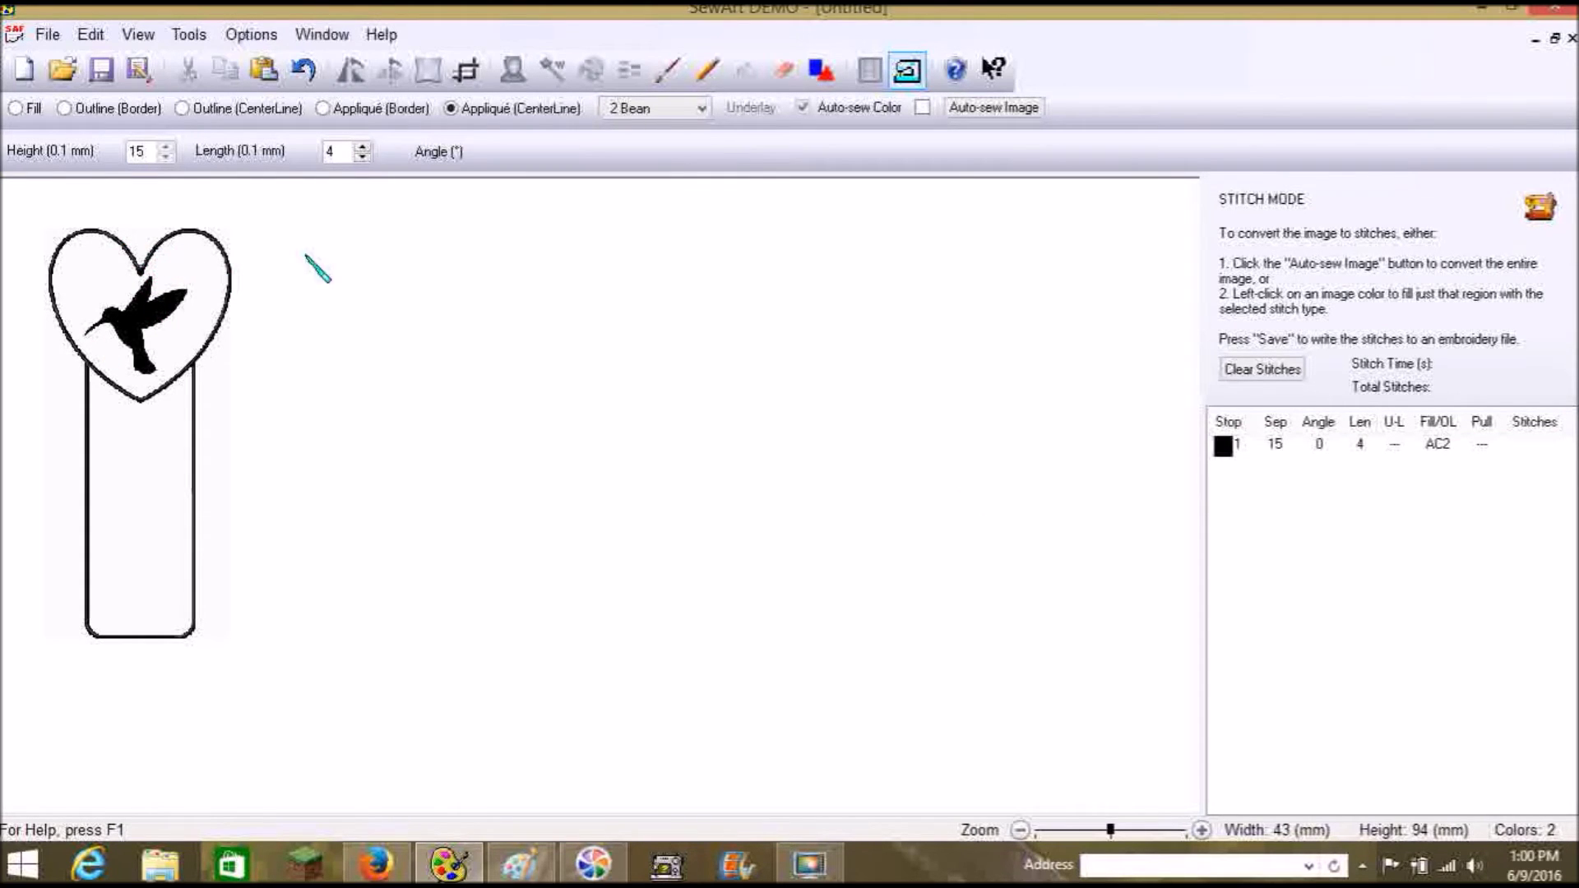
{"action": "left_click", "coordinate": [25, 114]}
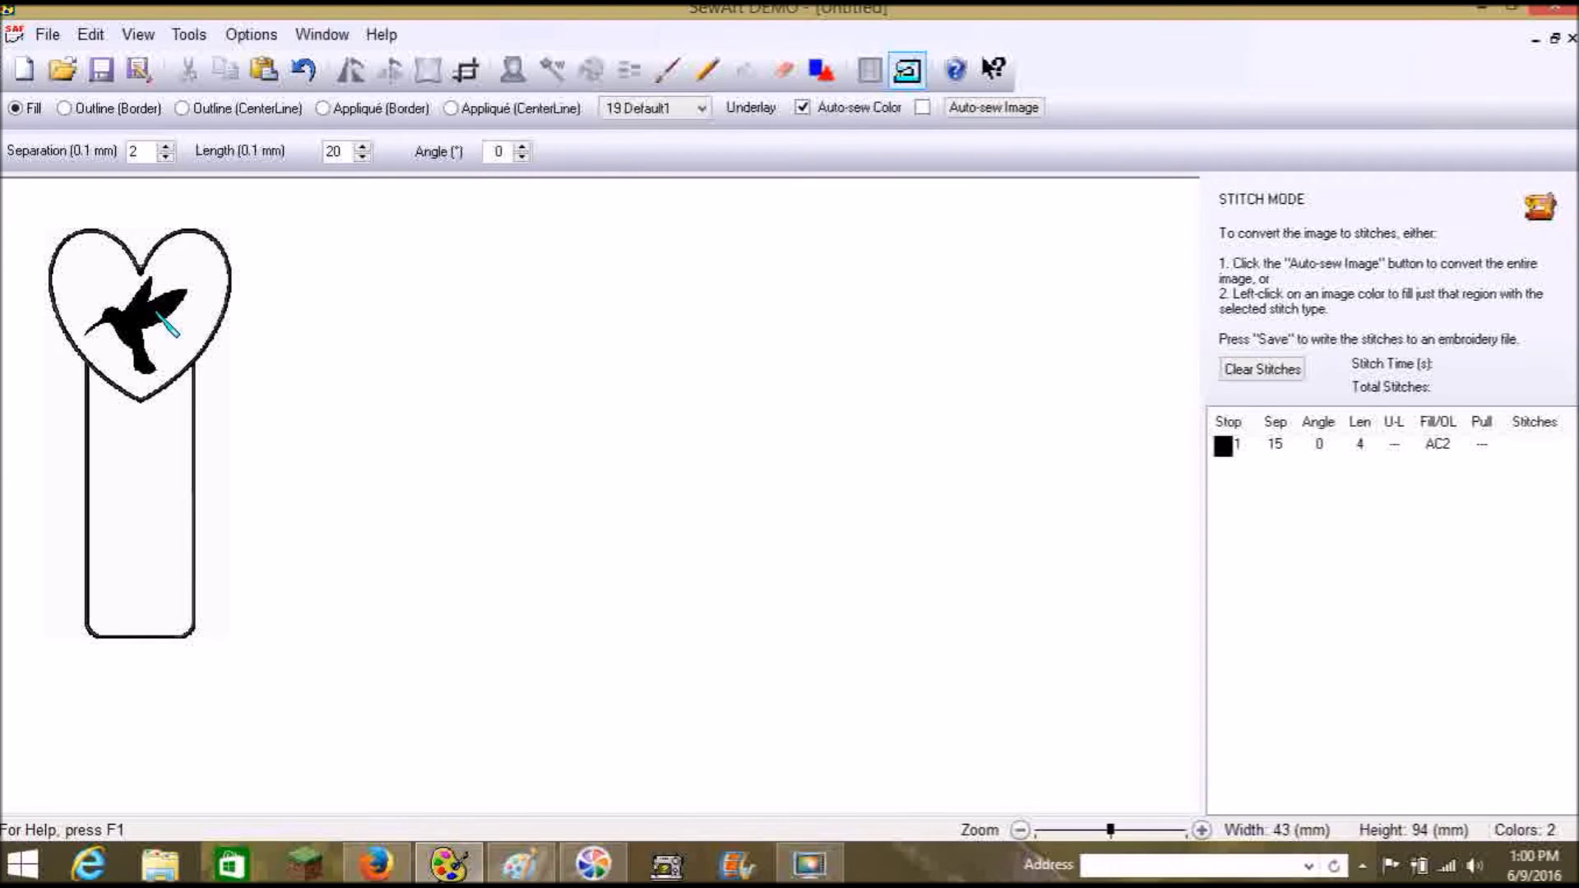
{"action": "left_click", "coordinate": [156, 312]}
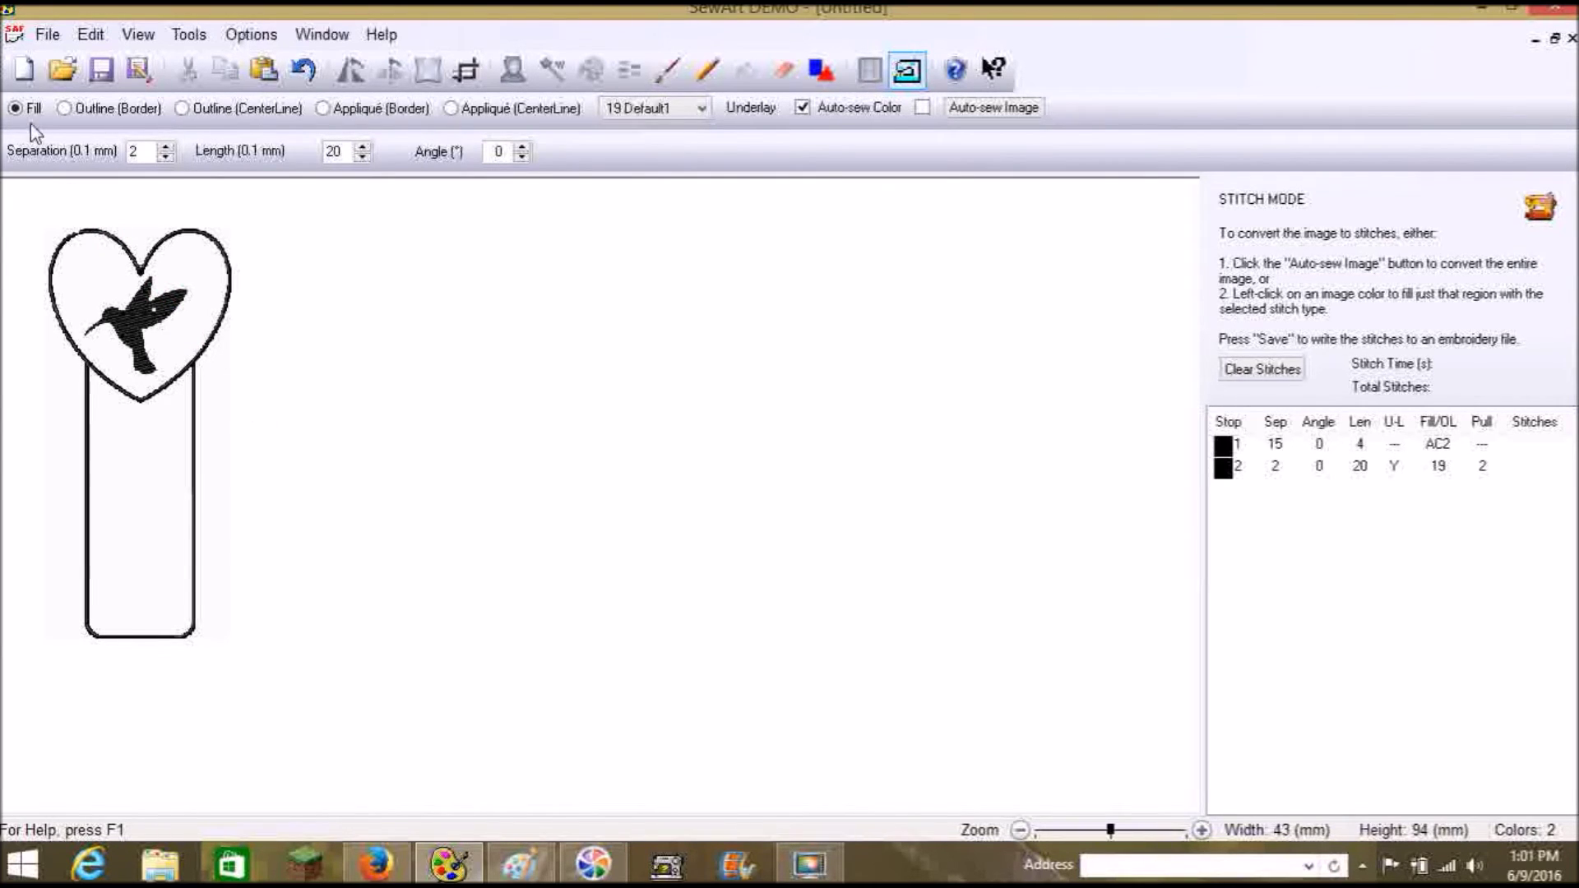
Start saving the design, skip the image file, and set the embroidery file's destination to Removable Disk (F:).
{"action": "left_click", "coordinate": [49, 38]}
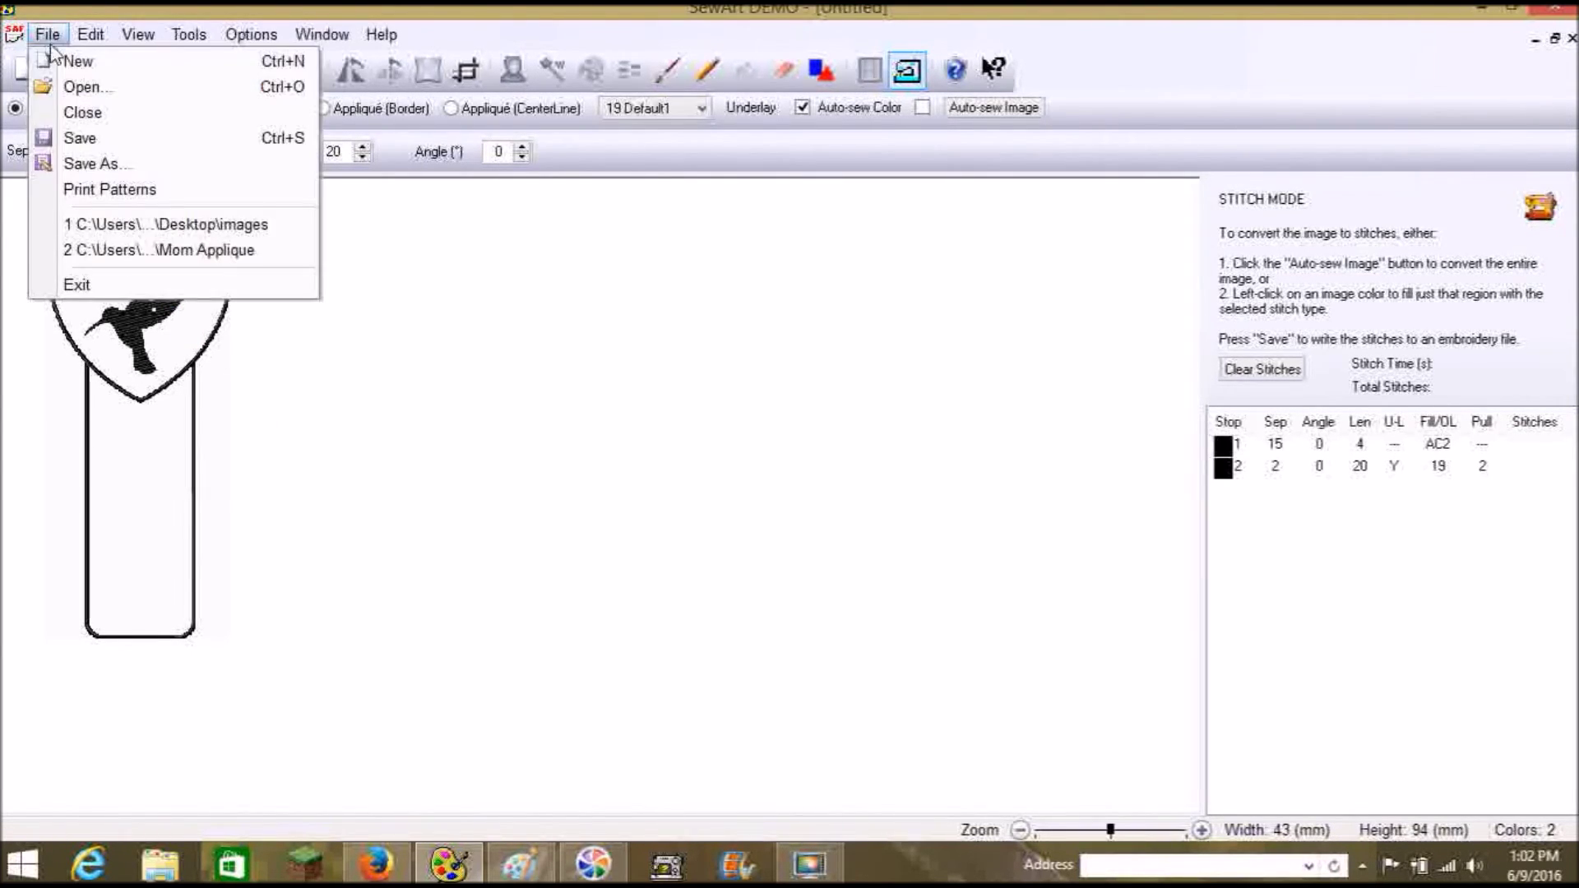
{"action": "left_click", "coordinate": [104, 158]}
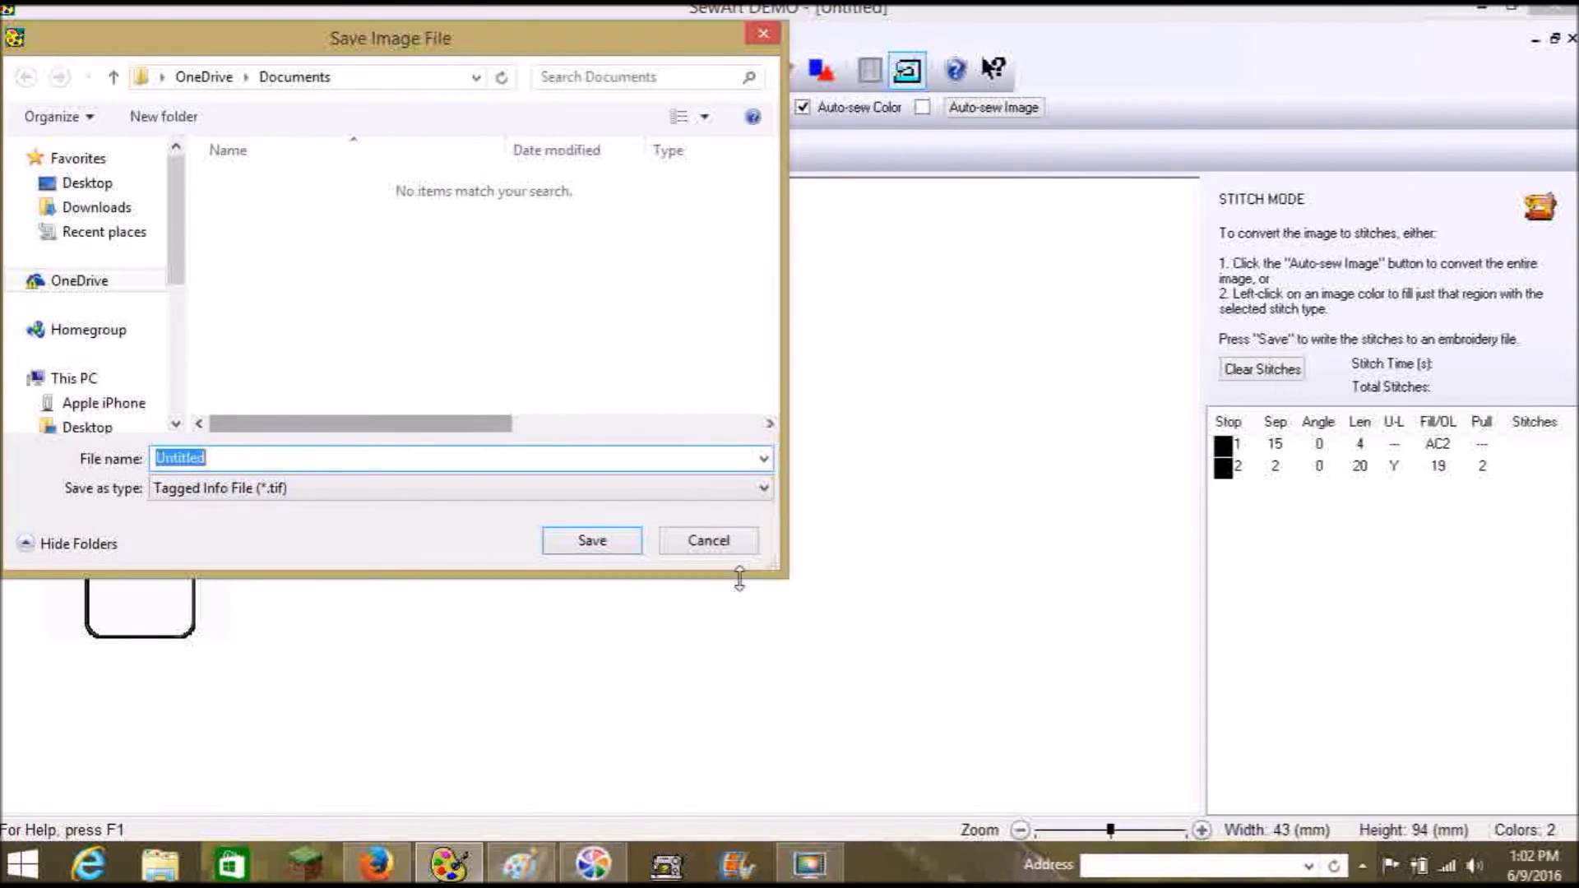
{"action": "left_click", "coordinate": [704, 543]}
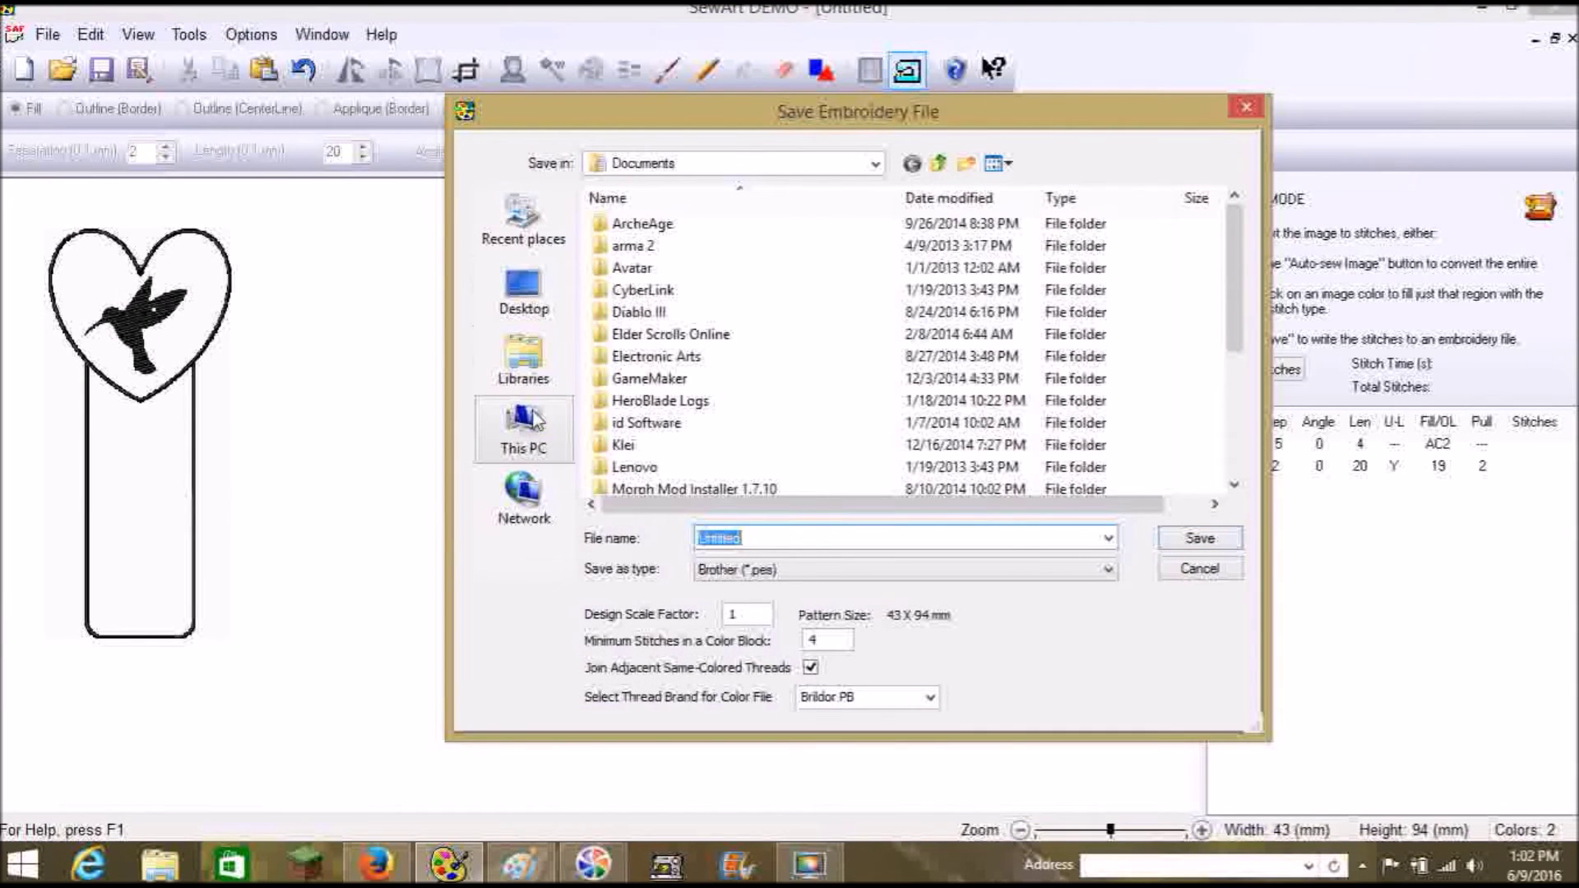
{"action": "left_click", "coordinate": [533, 436]}
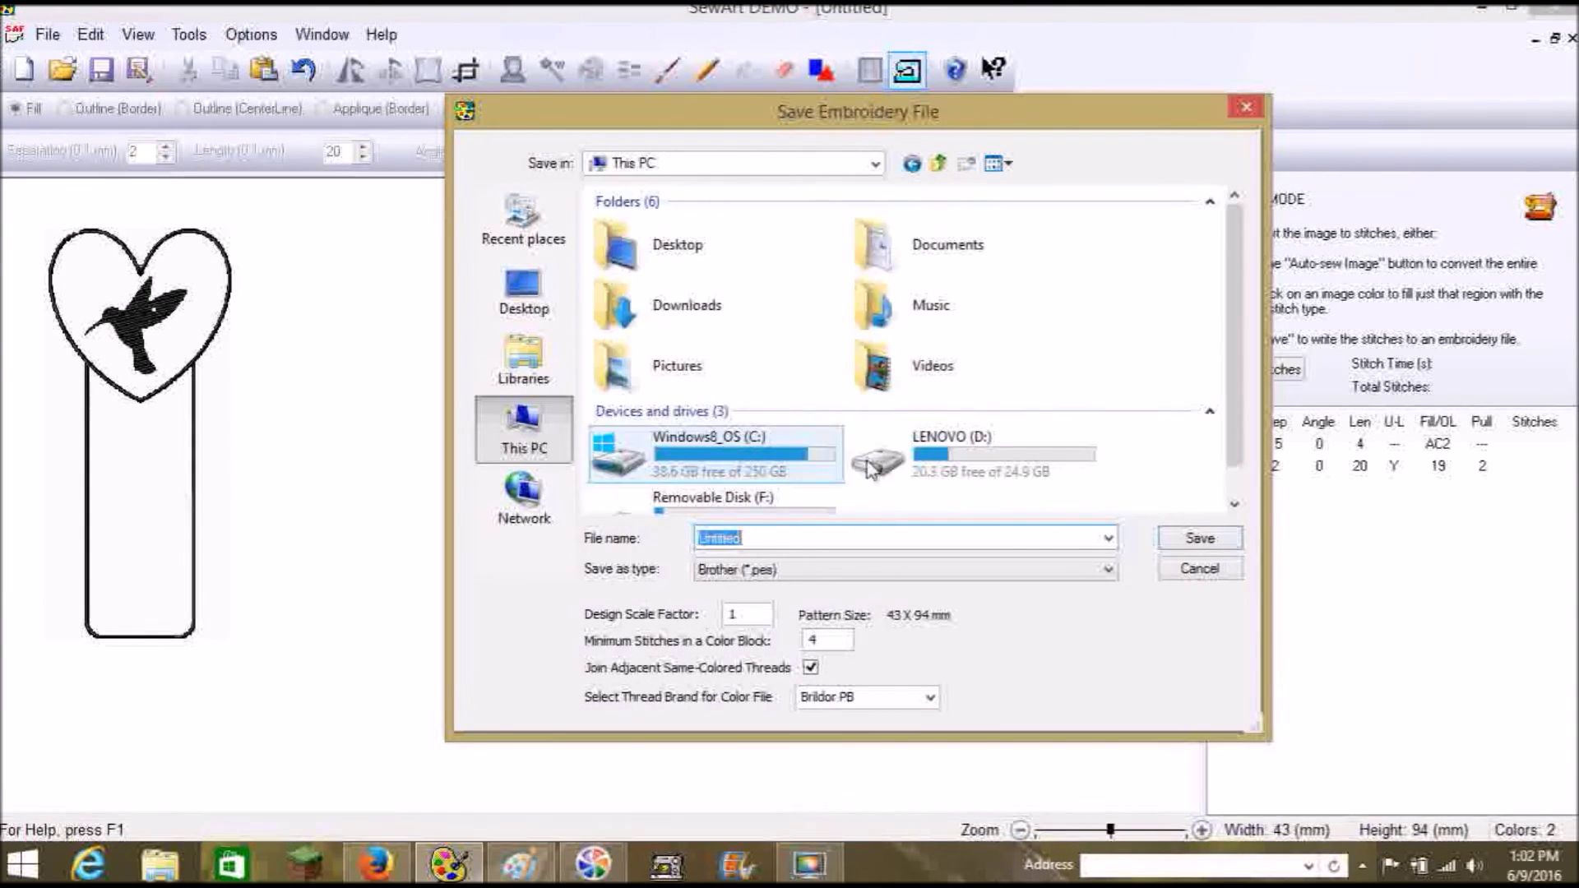
{"action": "left_click", "coordinate": [1234, 507]}
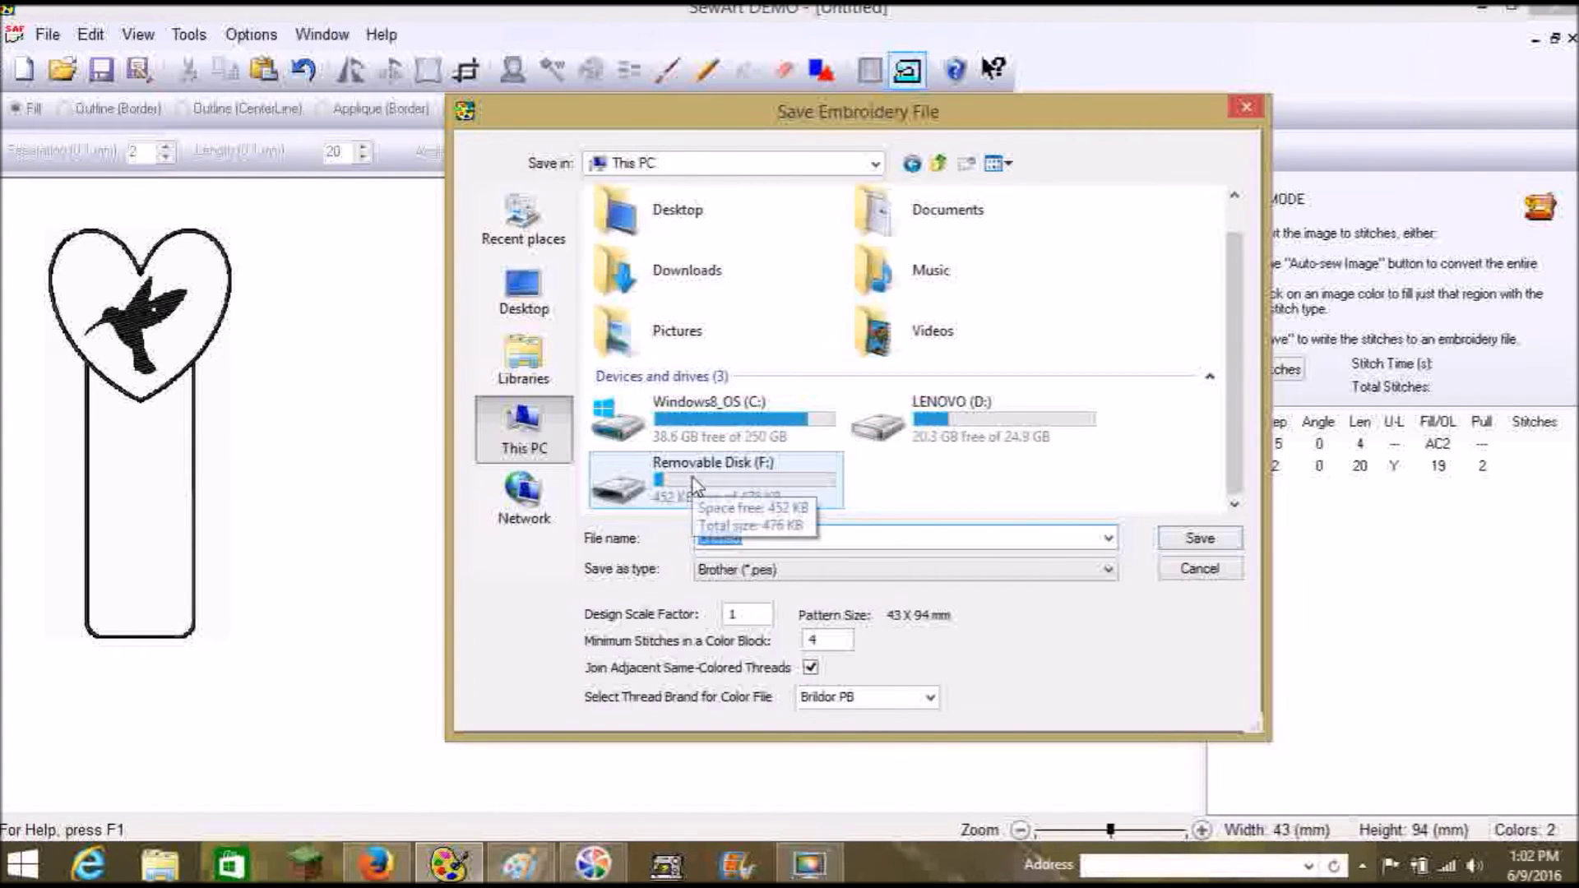
{"action": "double_click", "coordinate": [679, 490]}
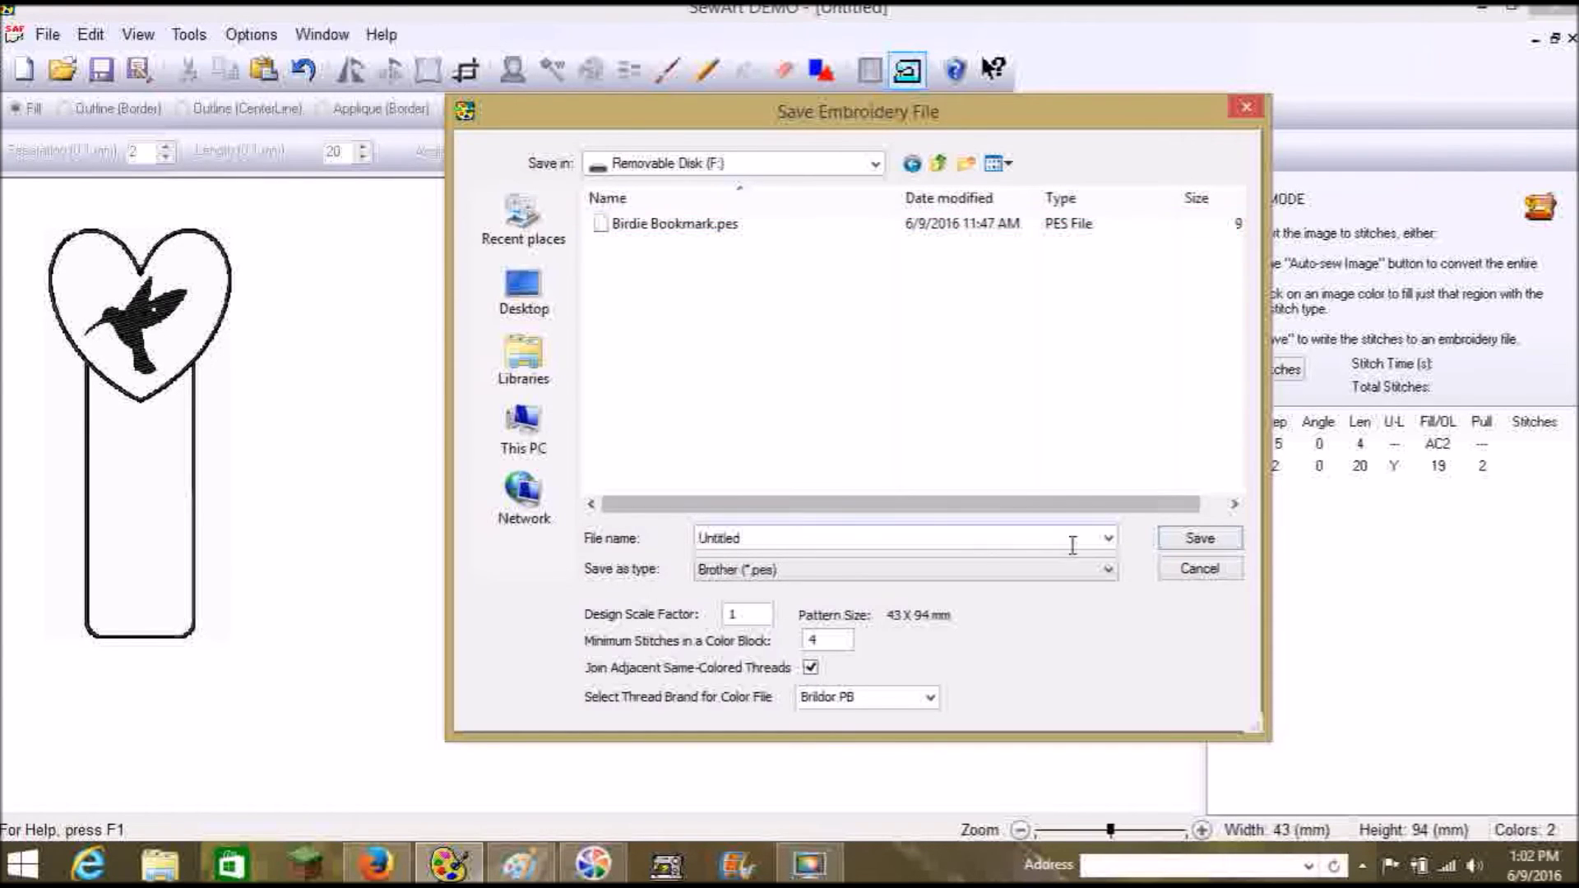
Save the stitches as Birdie Bookmark in Brother (*.pes) format, replacing the existing file.
{"action": "left_click", "coordinate": [717, 223]}
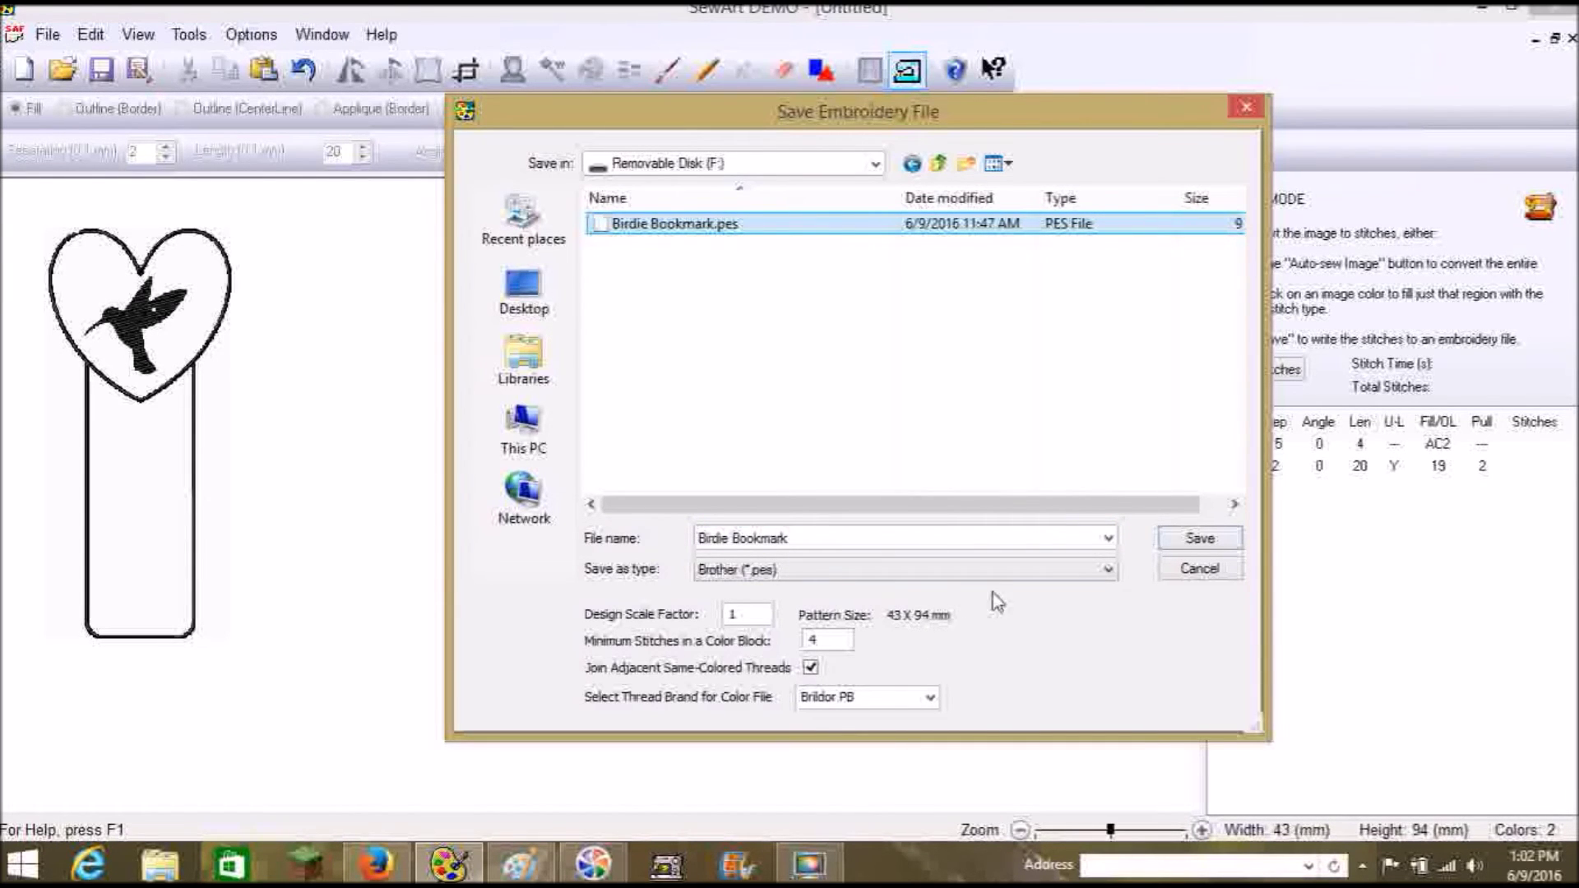
{"action": "left_click", "coordinate": [1188, 543]}
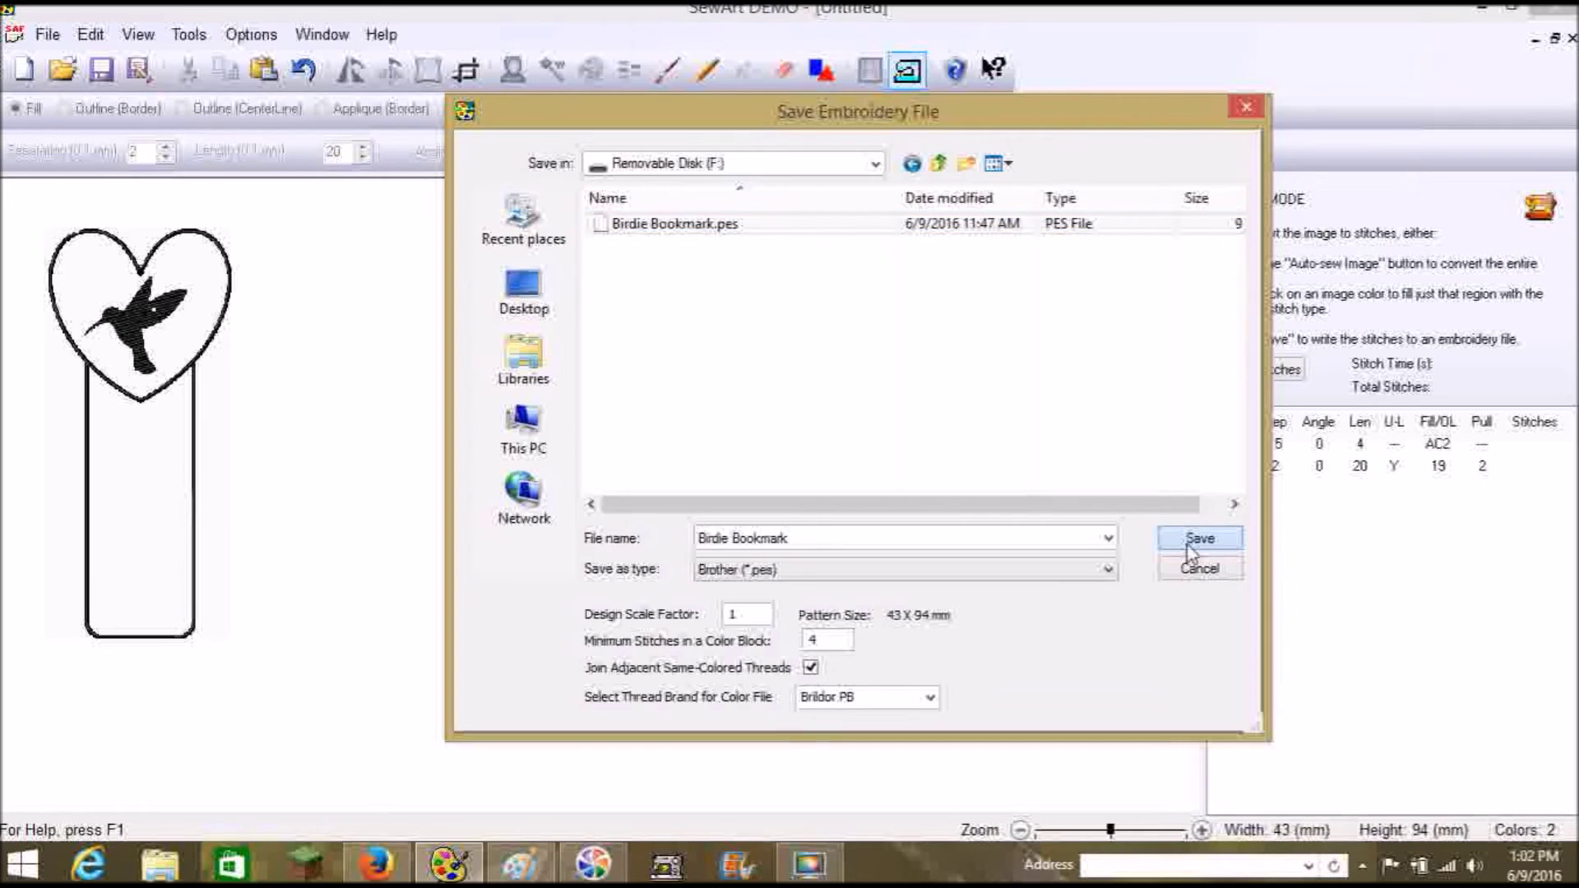
{"action": "left_click", "coordinate": [1188, 544]}
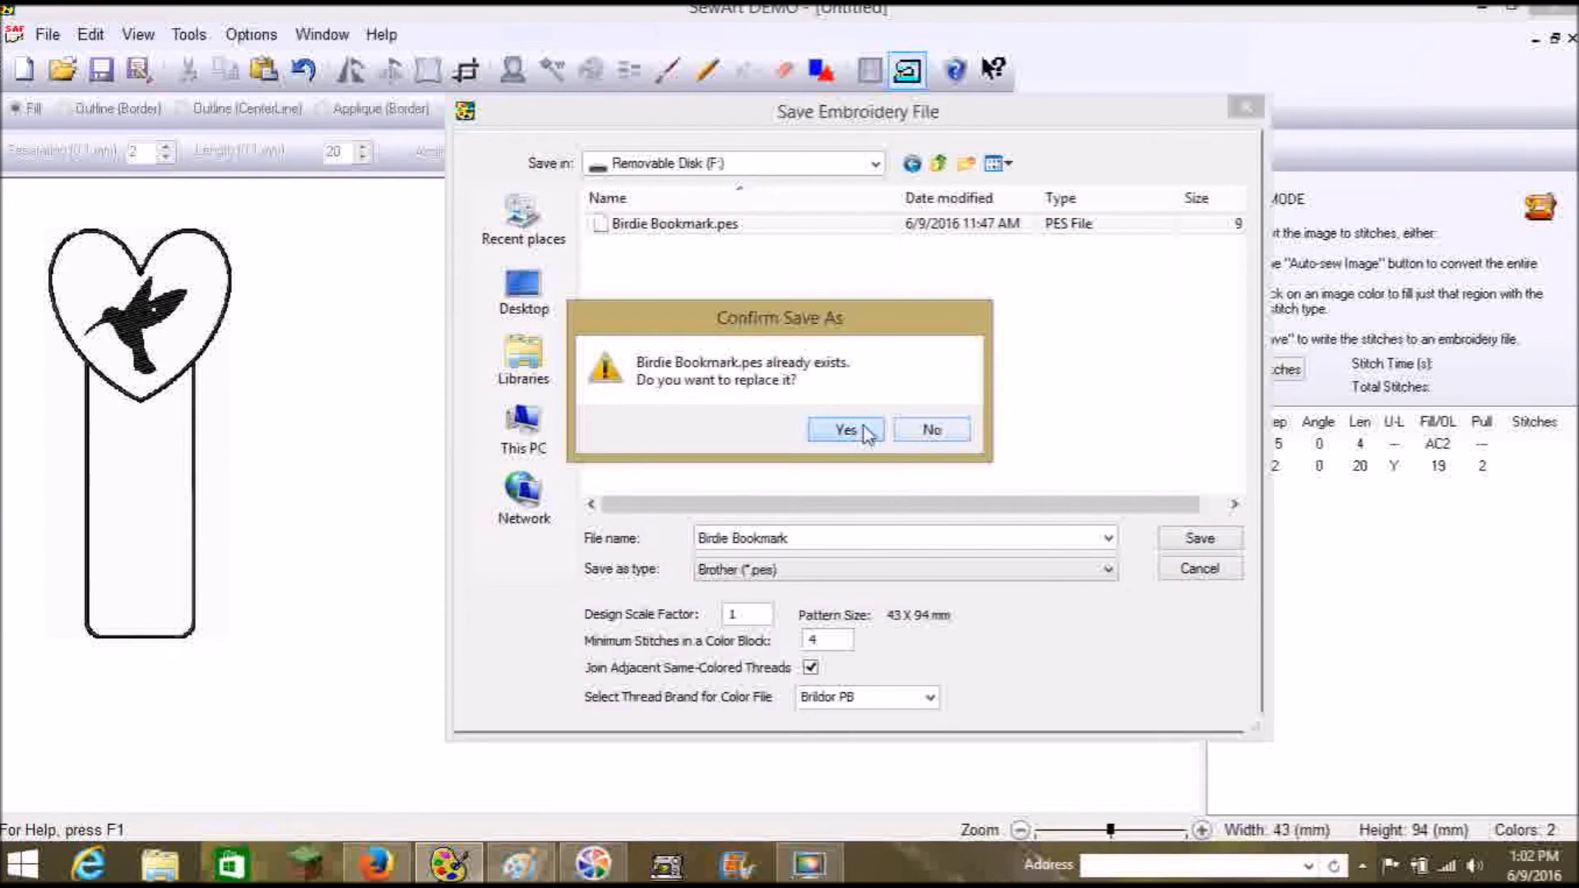
{"action": "left_click", "coordinate": [847, 429]}
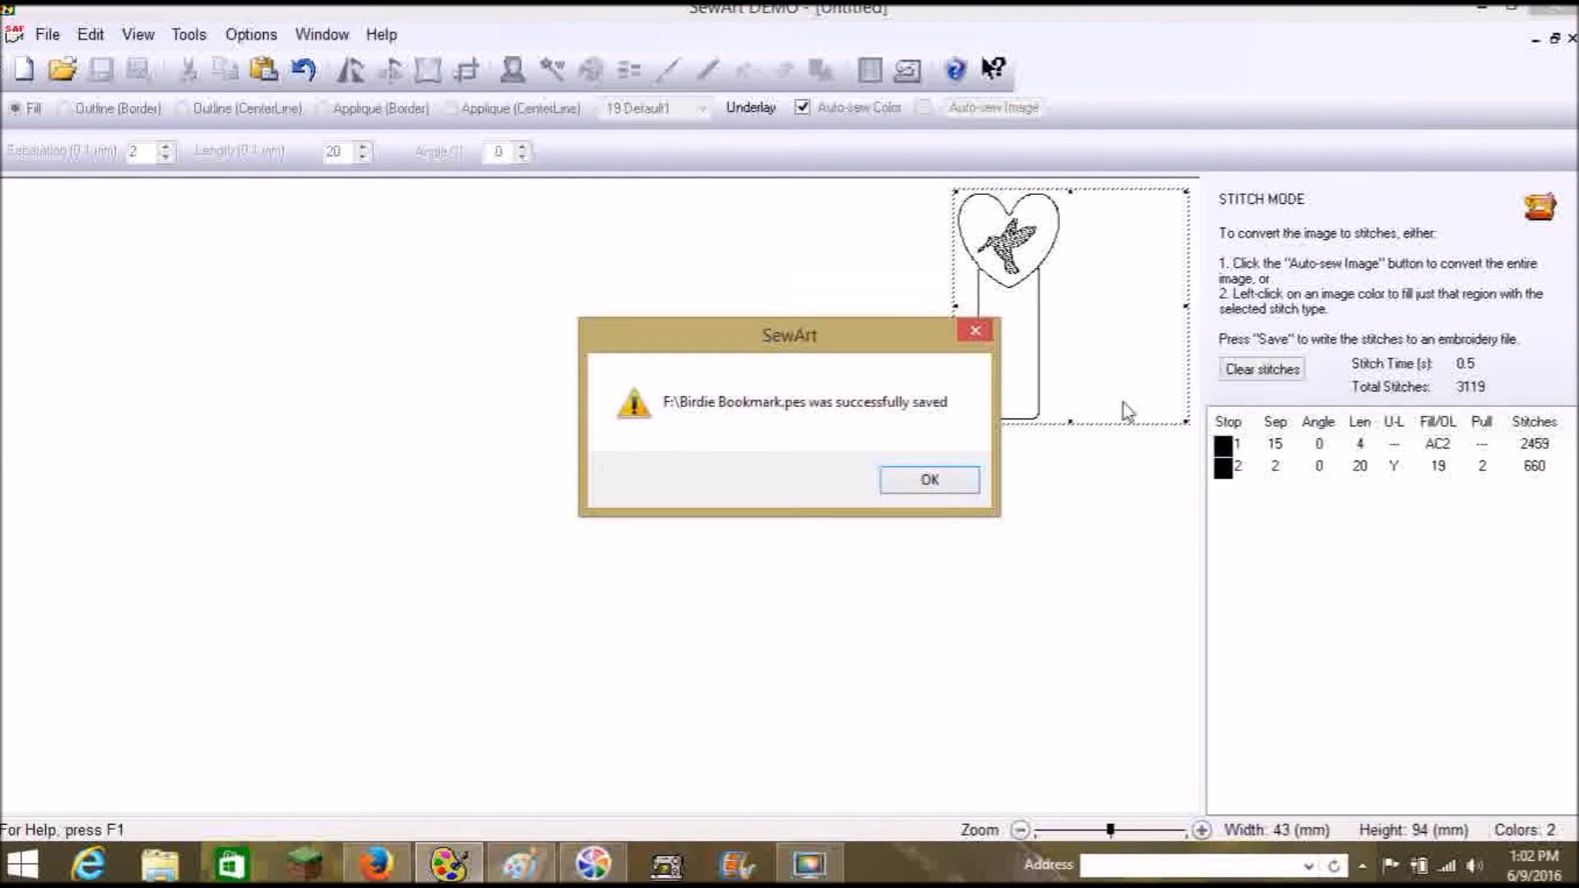
{"action": "left_click", "coordinate": [943, 486]}
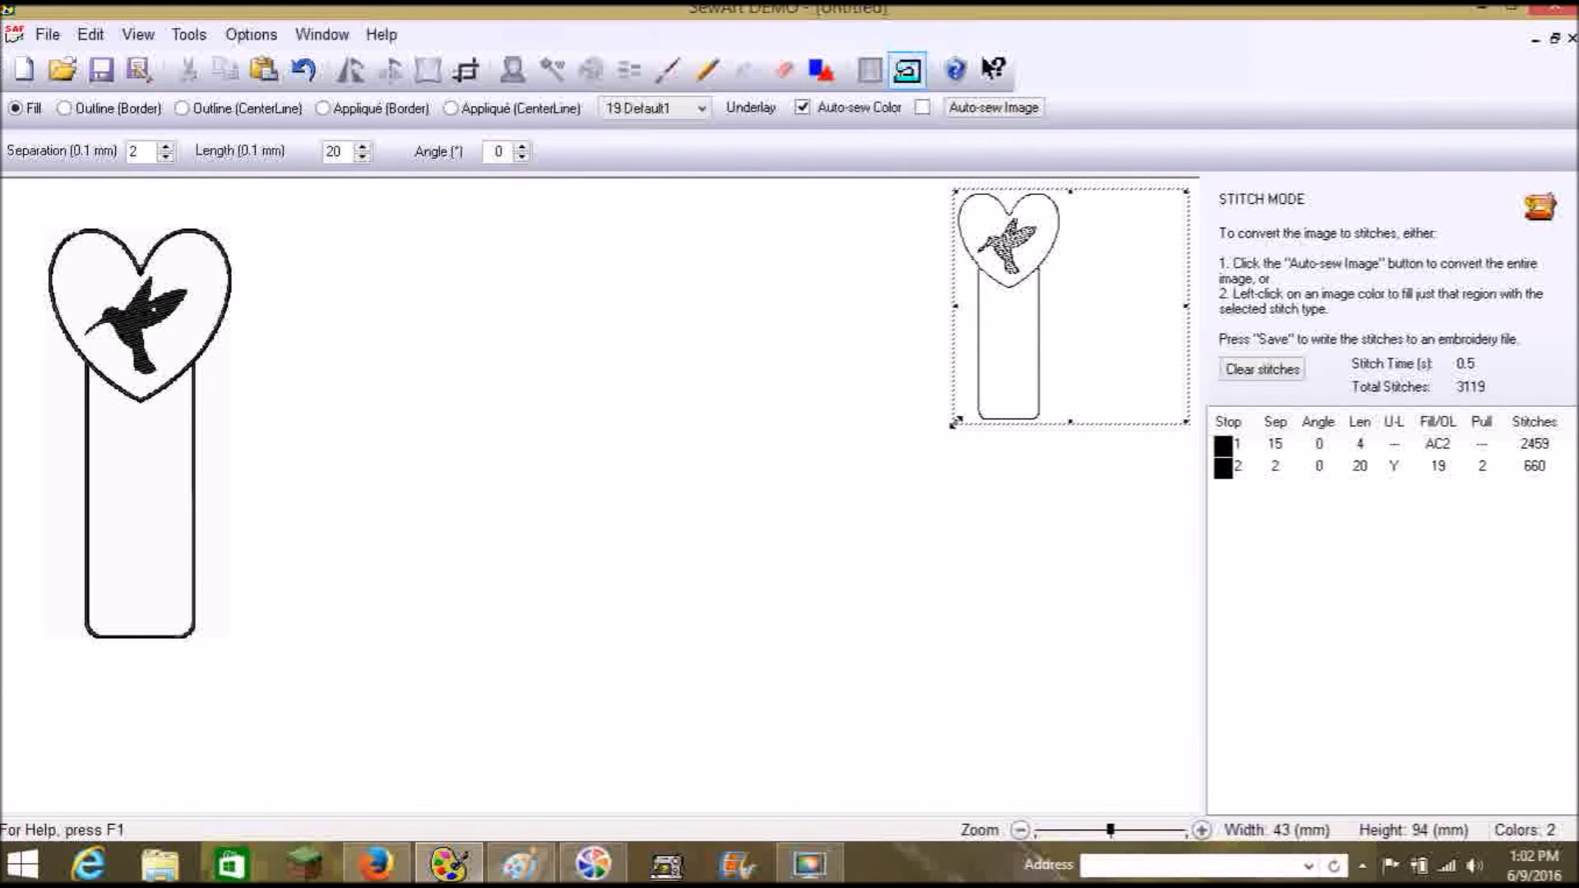
Enlarge the stitch preview beside the original image and narrow its frame around the design.
{"action": "left_click_drag", "start_coordinate": [956, 422], "coordinate": [256, 758]}
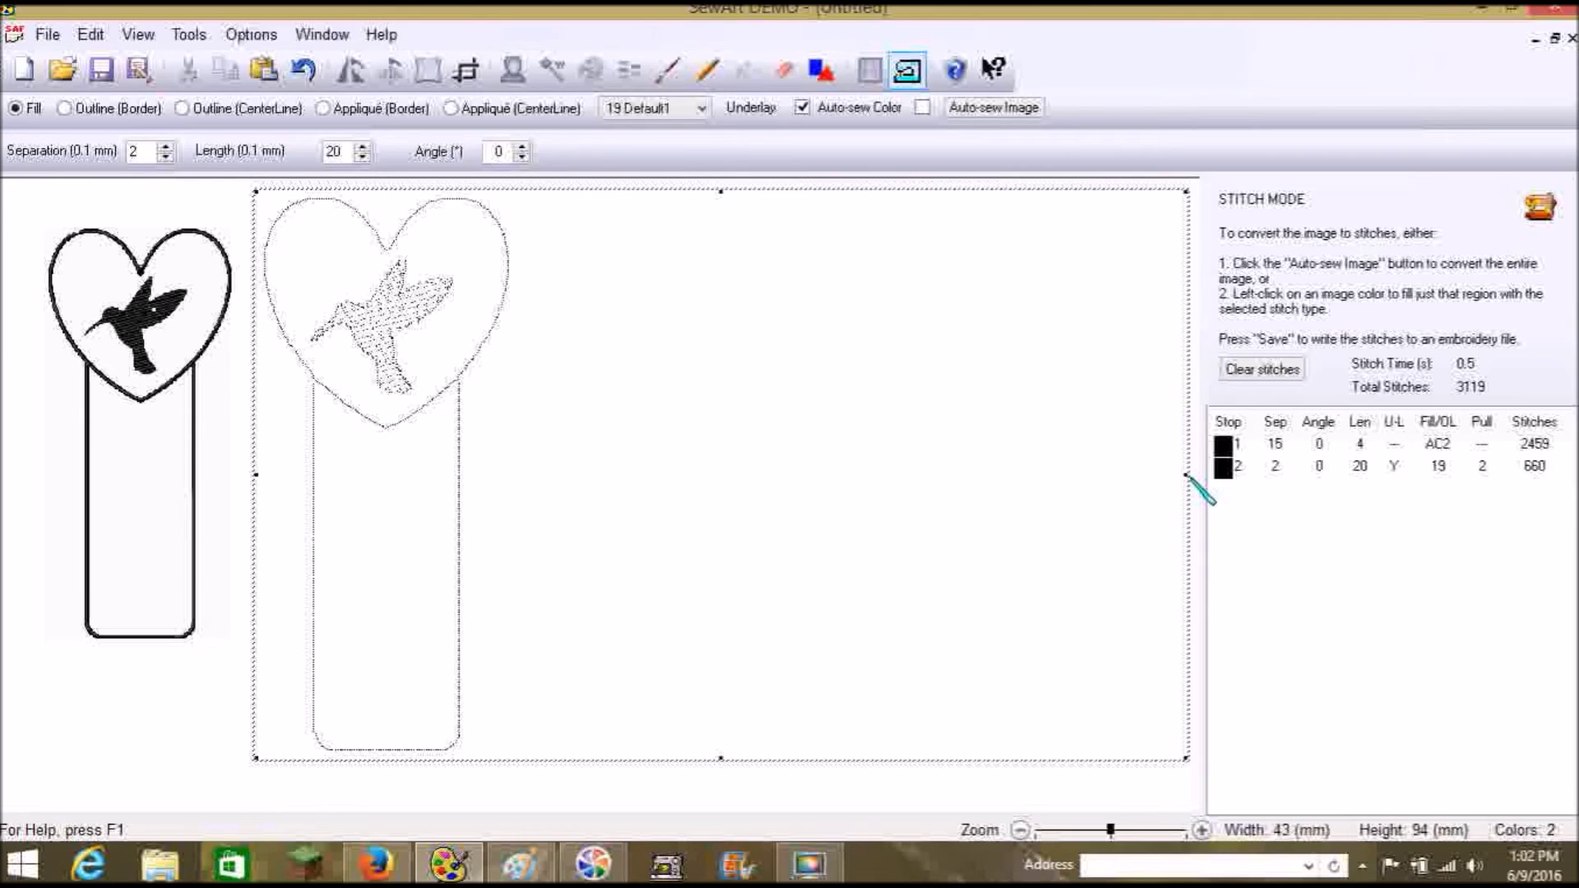
{"action": "left_click_drag", "start_coordinate": [1186, 476], "coordinate": [578, 498]}
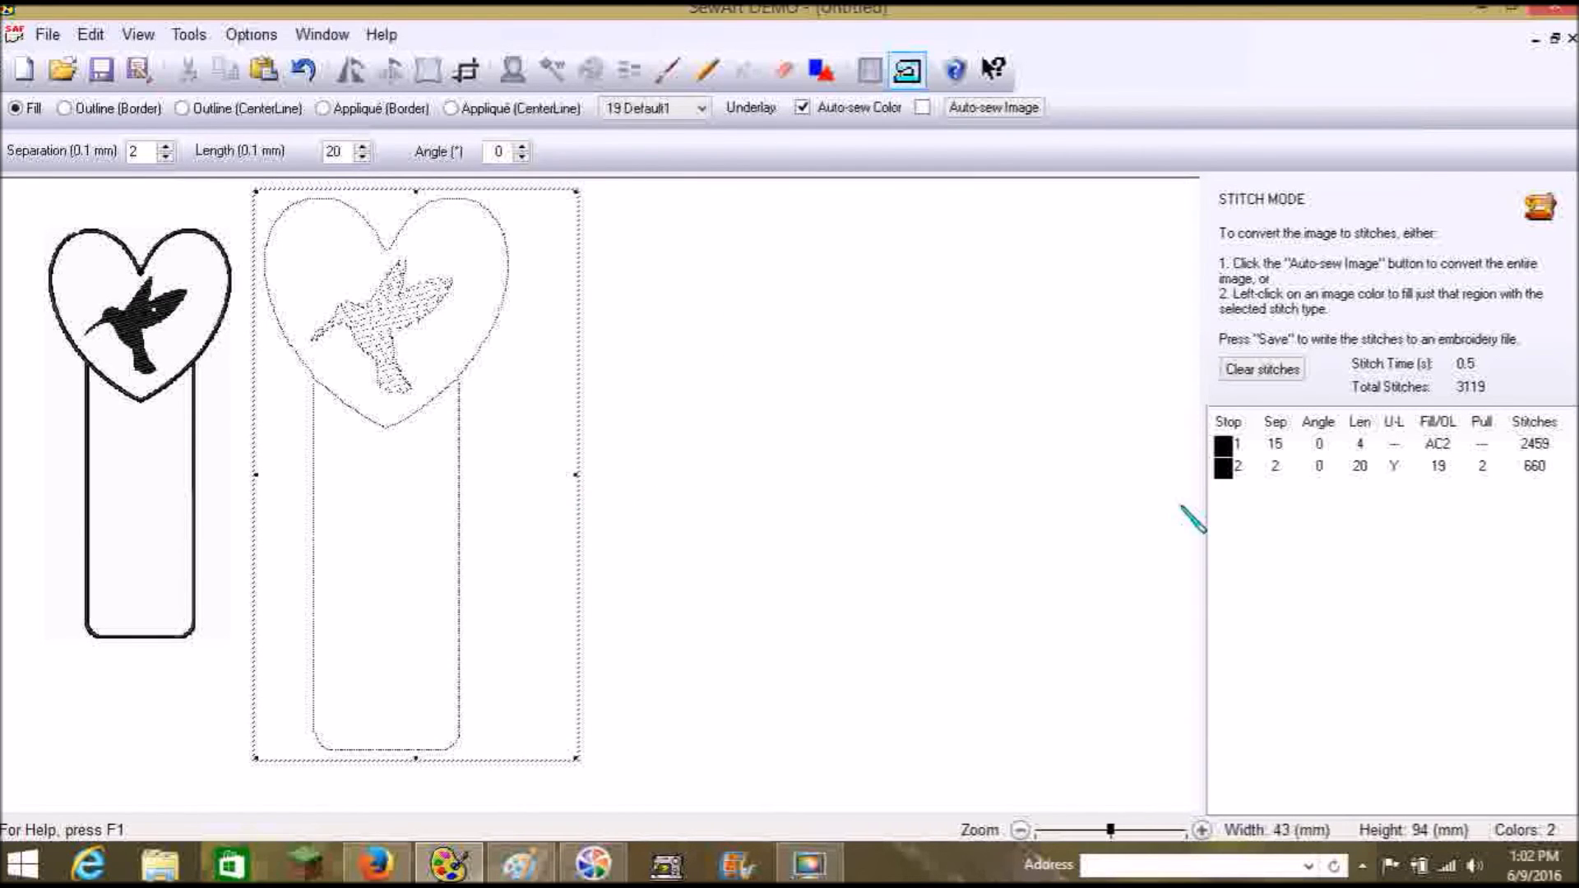
{"action": "left_click_drag", "start_coordinate": [765, 373], "coordinate": [897, 375]}
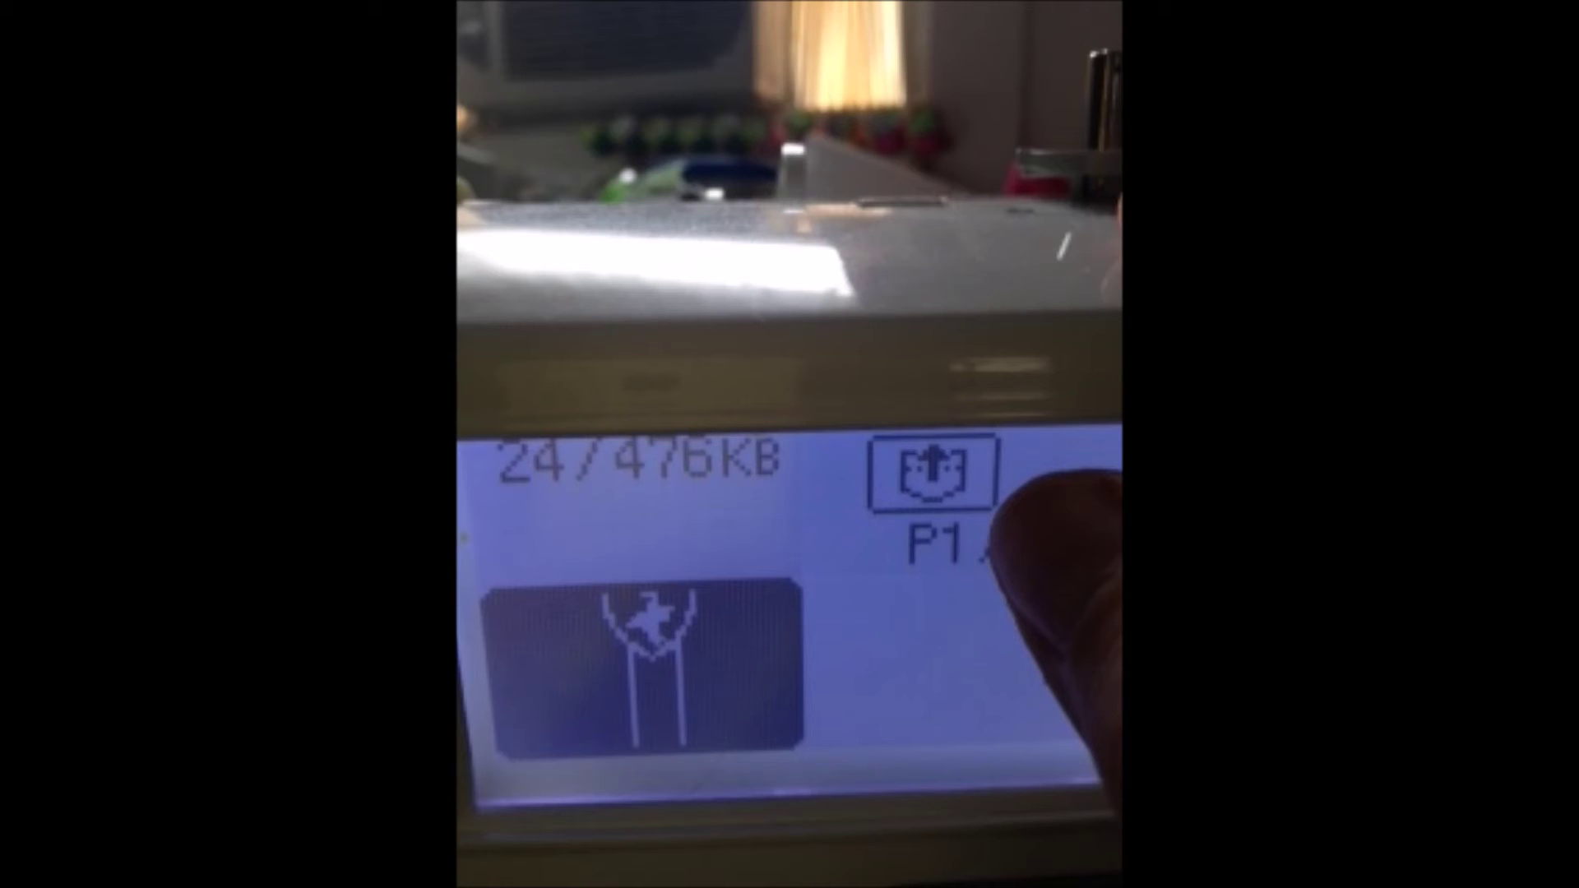
{"action": "left_click", "coordinate": [999, 526]}
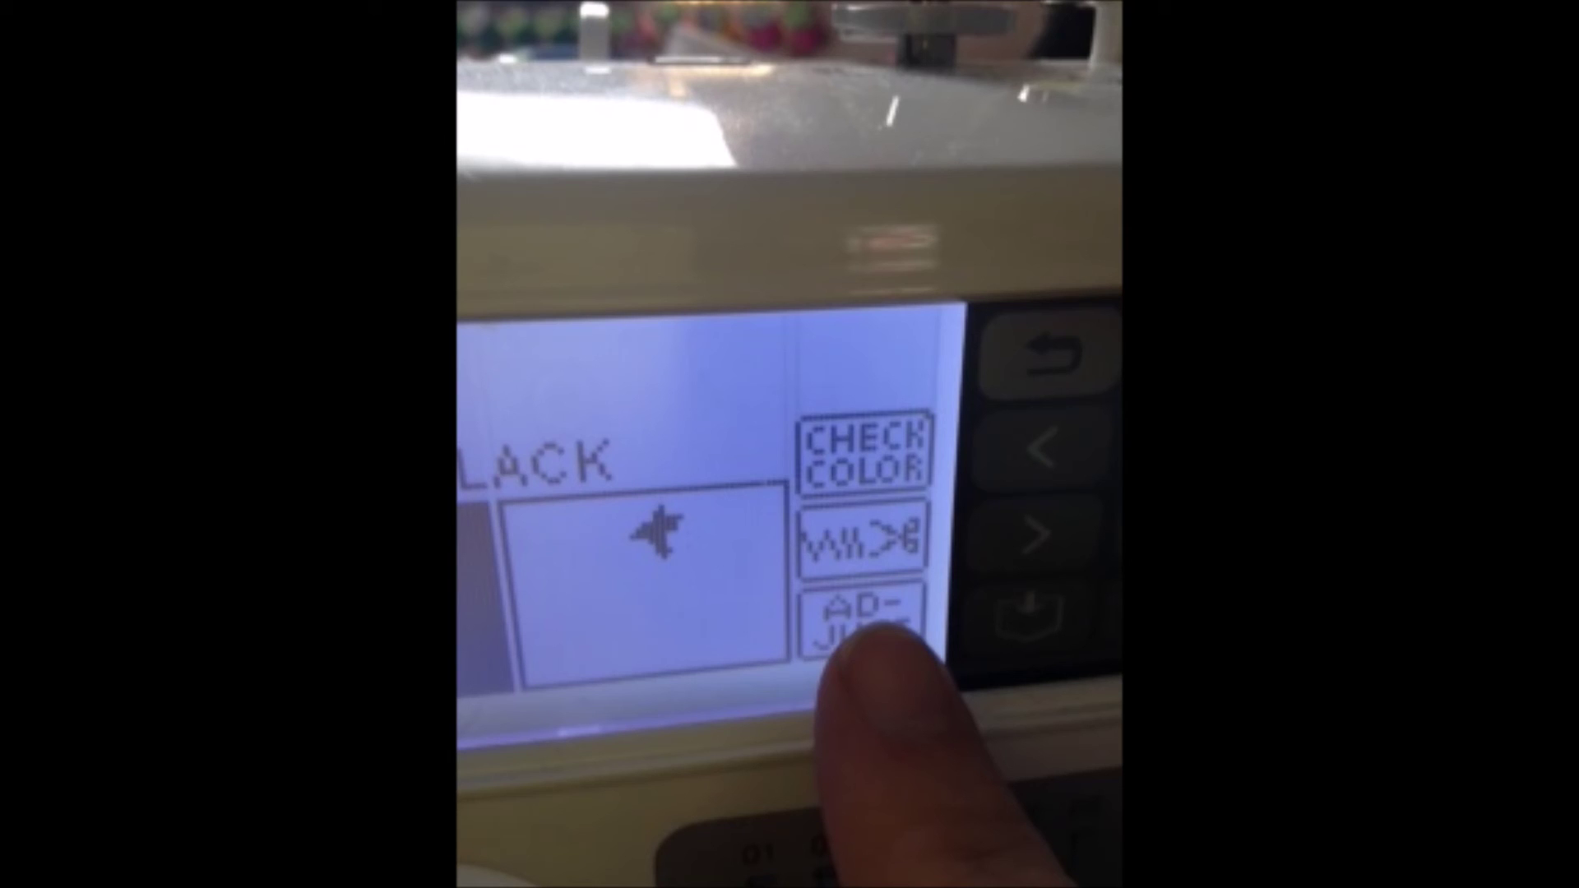
{"action": "left_click", "coordinate": [861, 618]}
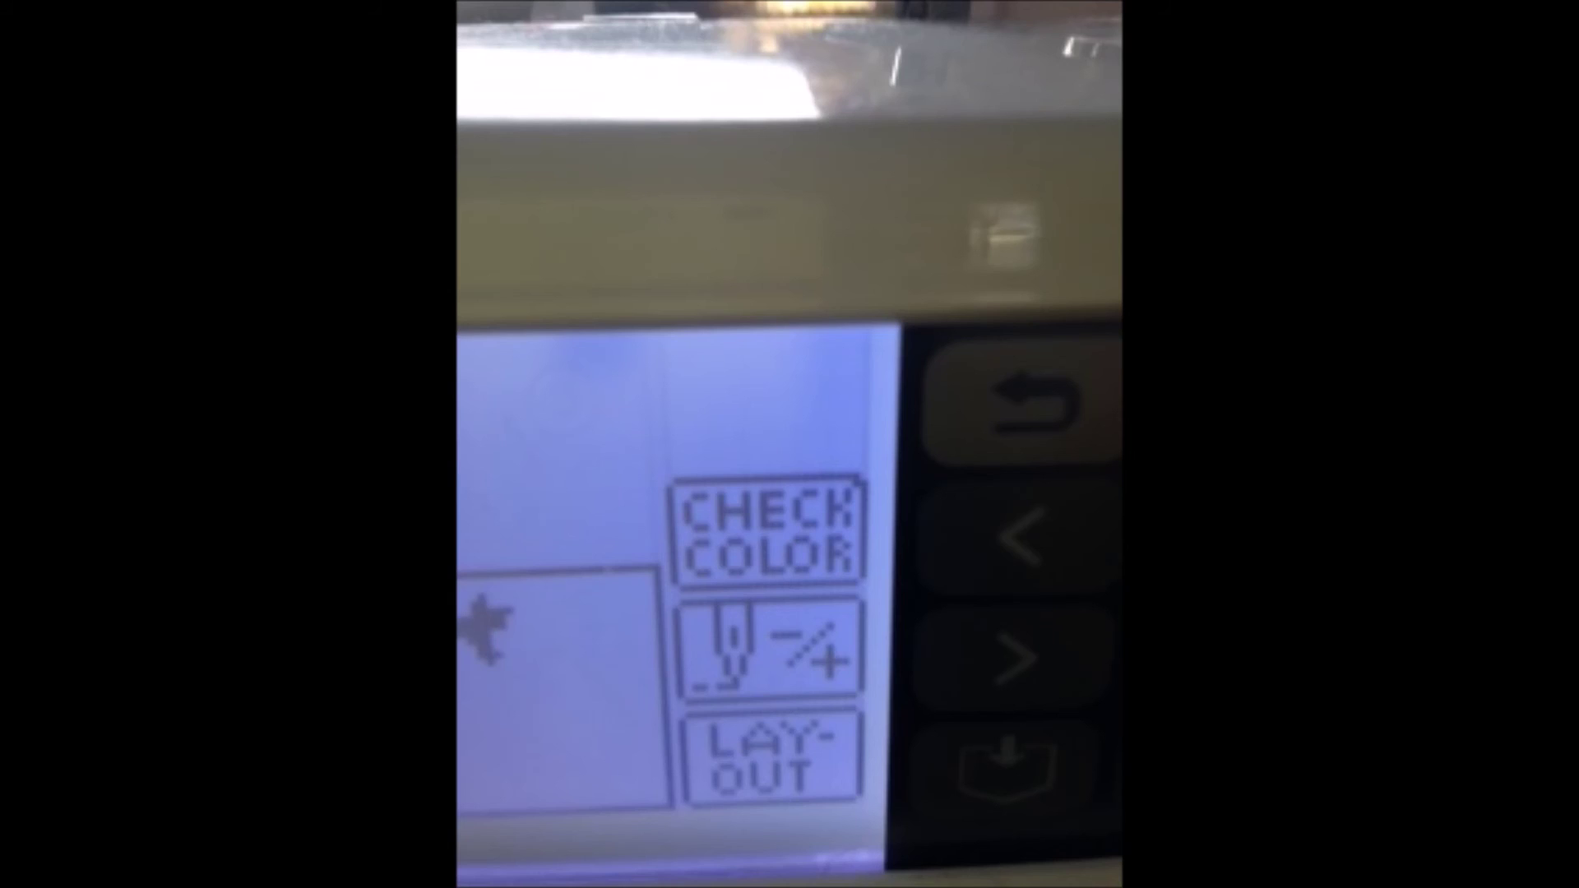